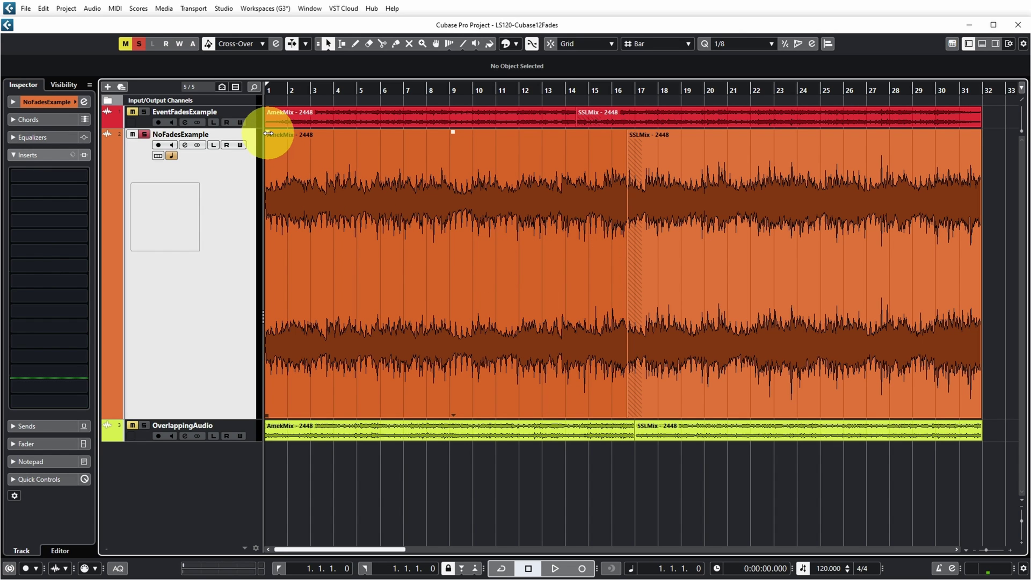
Add a fade-in of about 2 bars to the AmekMix event and a fade-out of about 2 bars to SSLMix on the NoFadesExample track.
{"action": "mouse_move", "coordinate": [268, 133]}
{"action": "left_mouse_down"}
{"action": "mouse_move", "coordinate": [330, 135]}
{"action": "mouse_move", "coordinate": [315, 137]}
{"action": "left_mouse_up"}
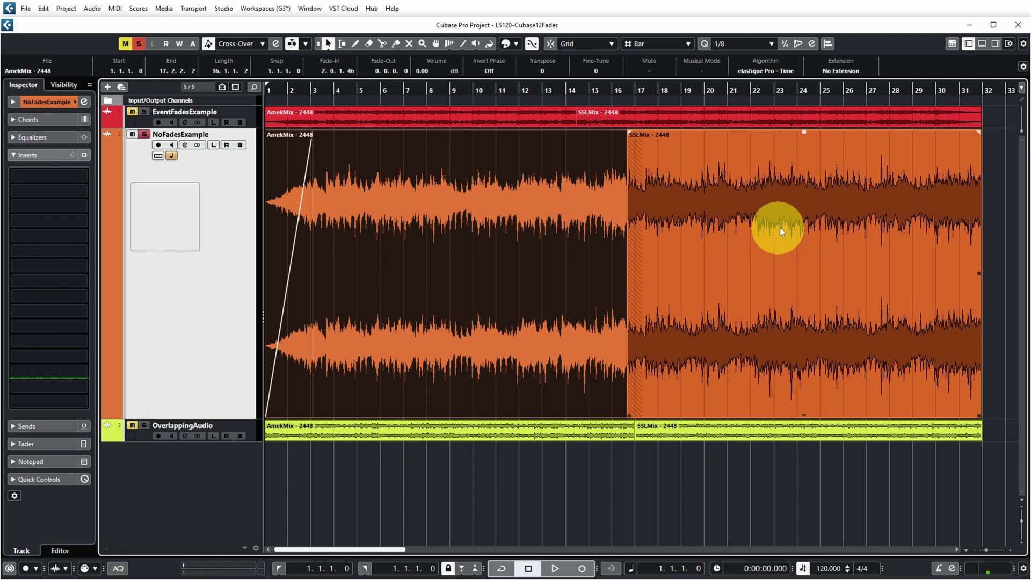
{"action": "left_click_drag", "start_coordinate": [977, 131], "coordinate": [922, 133]}
{"action": "left_click", "coordinate": [694, 122]}
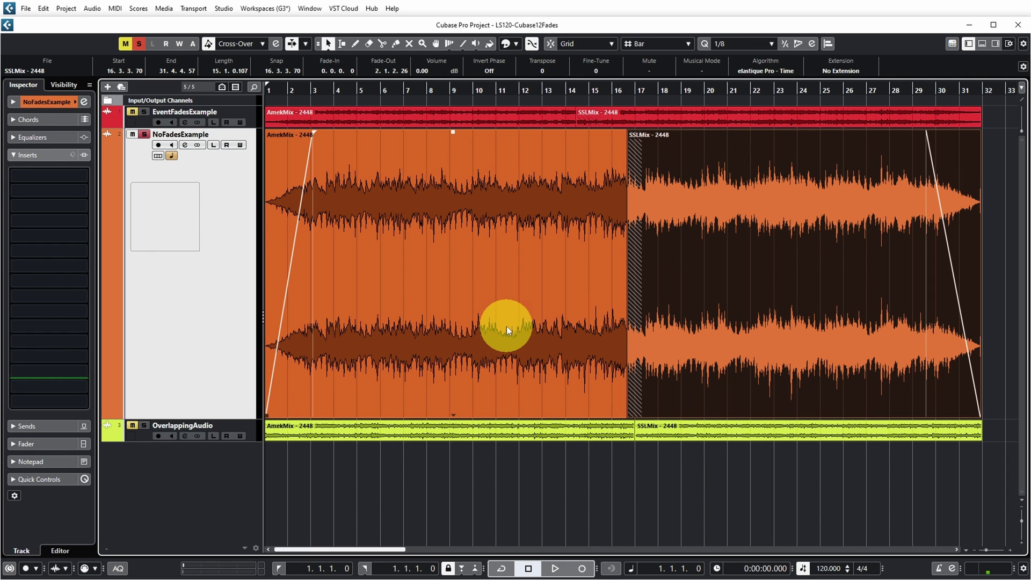
Enable Show Event Volume Curves Always in the Event Display audio preferences.
{"action": "left_click", "coordinate": [44, 8]}
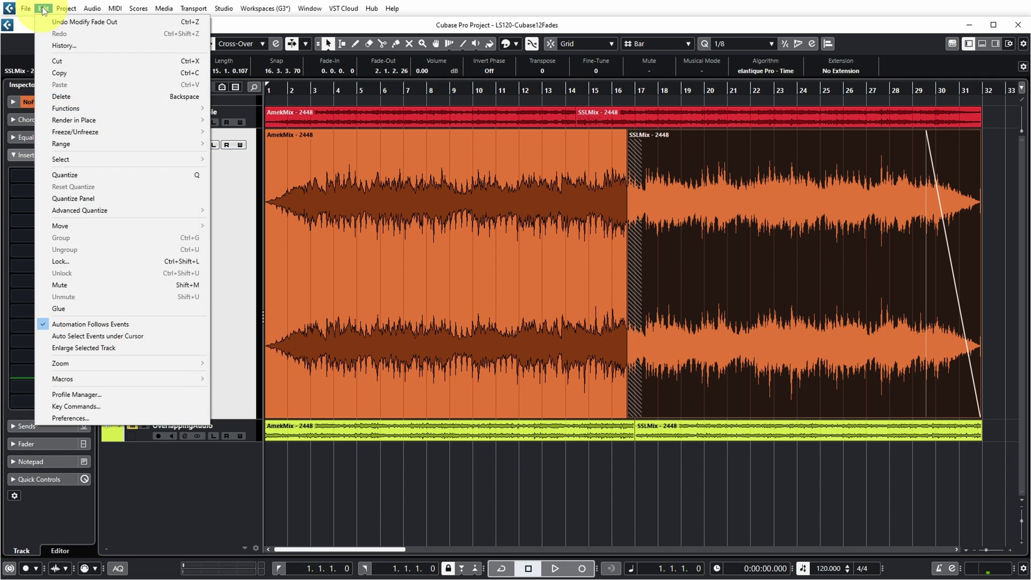
{"action": "left_click", "coordinate": [95, 417]}
{"action": "left_click", "coordinate": [164, 159]}
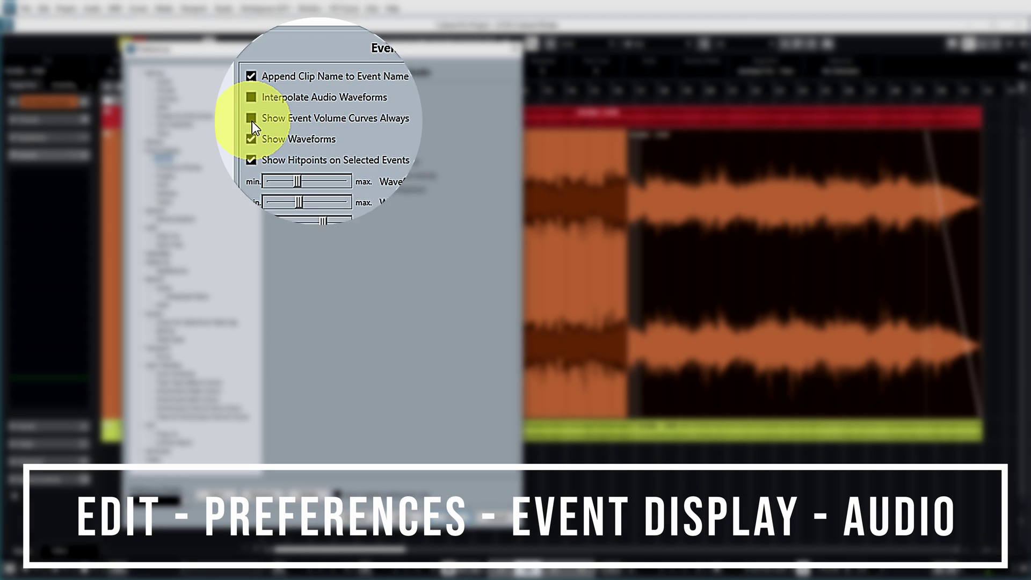
{"action": "left_click", "coordinate": [274, 119]}
{"action": "left_click", "coordinate": [251, 119]}
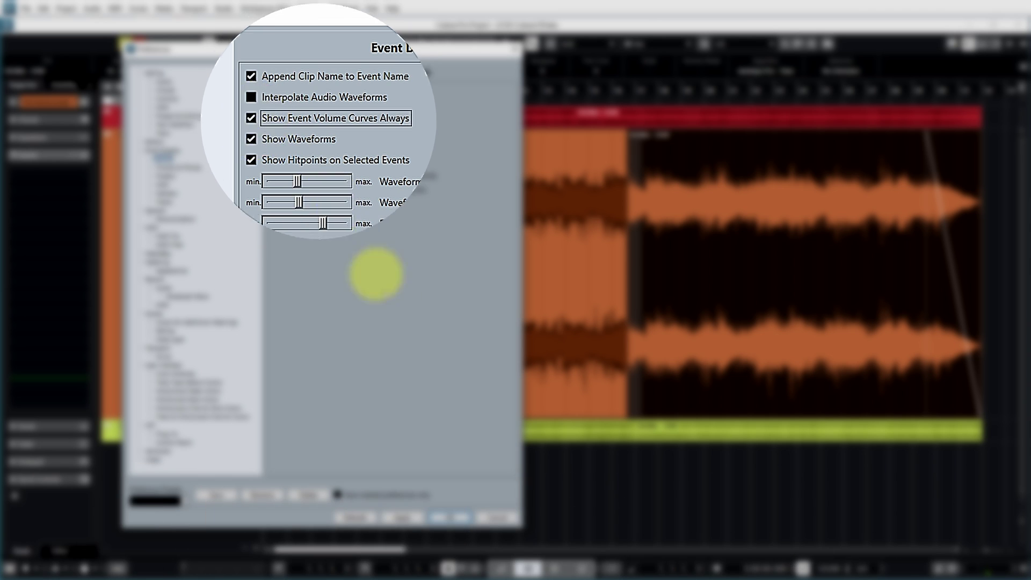
{"action": "left_click", "coordinate": [448, 518]}
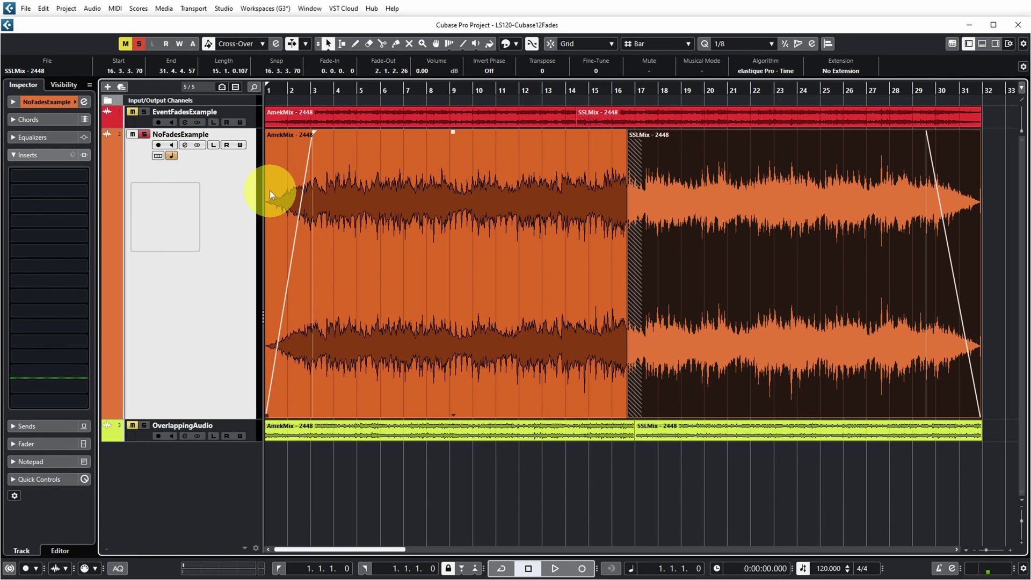
{"action": "key", "text": "ctrl+z"}
Enable Use Mouse Wheel for Event Volume and Fades in the Editing audio preferences and apply the change.
{"action": "left_click", "coordinate": [44, 9]}
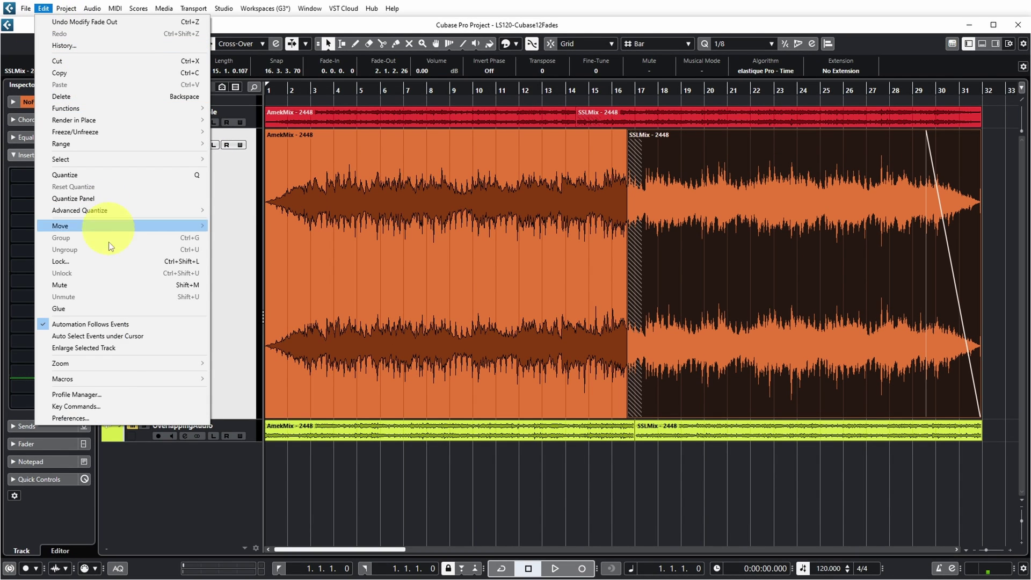
{"action": "left_click", "coordinate": [90, 419]}
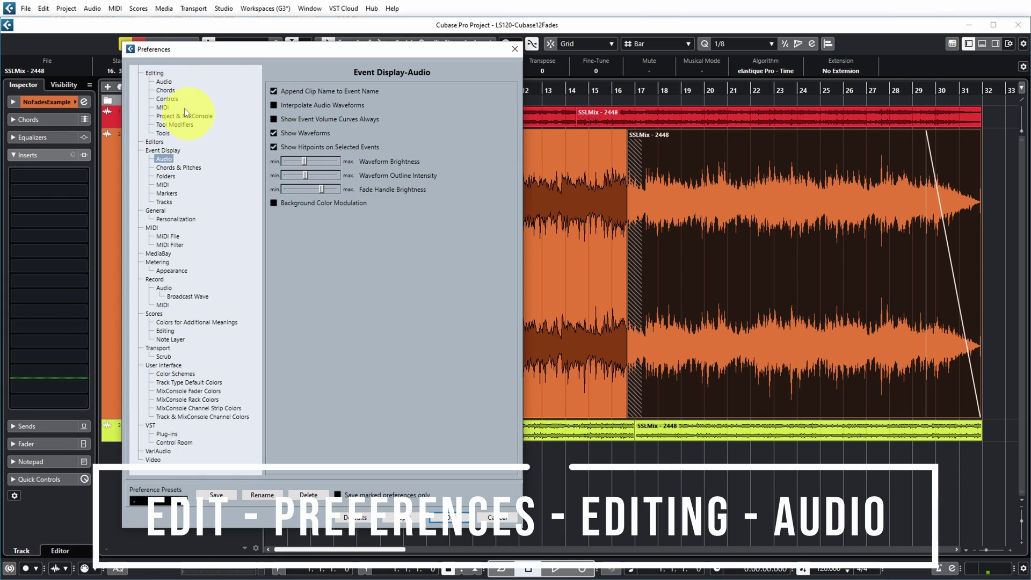
{"action": "left_click", "coordinate": [164, 81]}
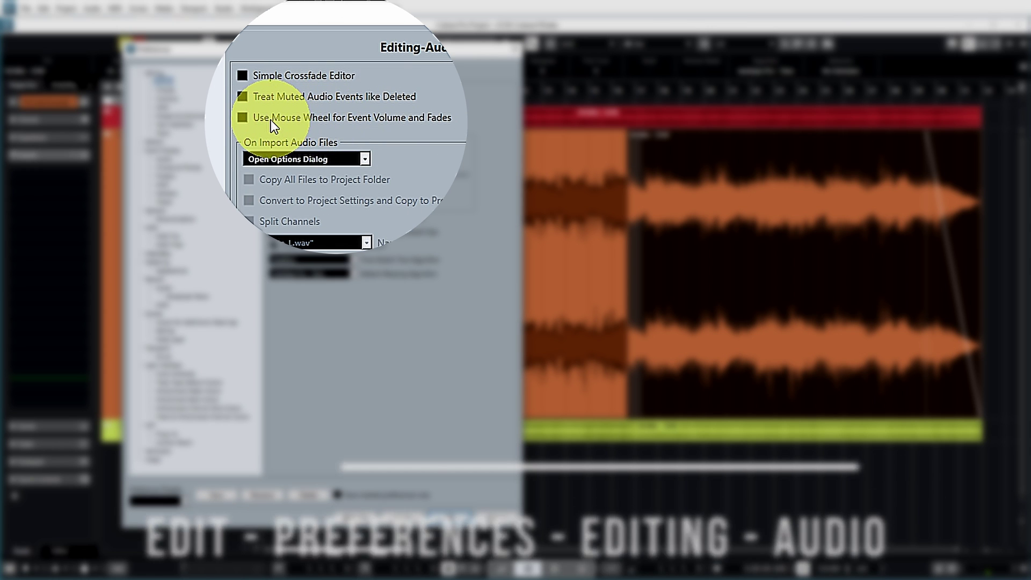
{"action": "left_click", "coordinate": [242, 117]}
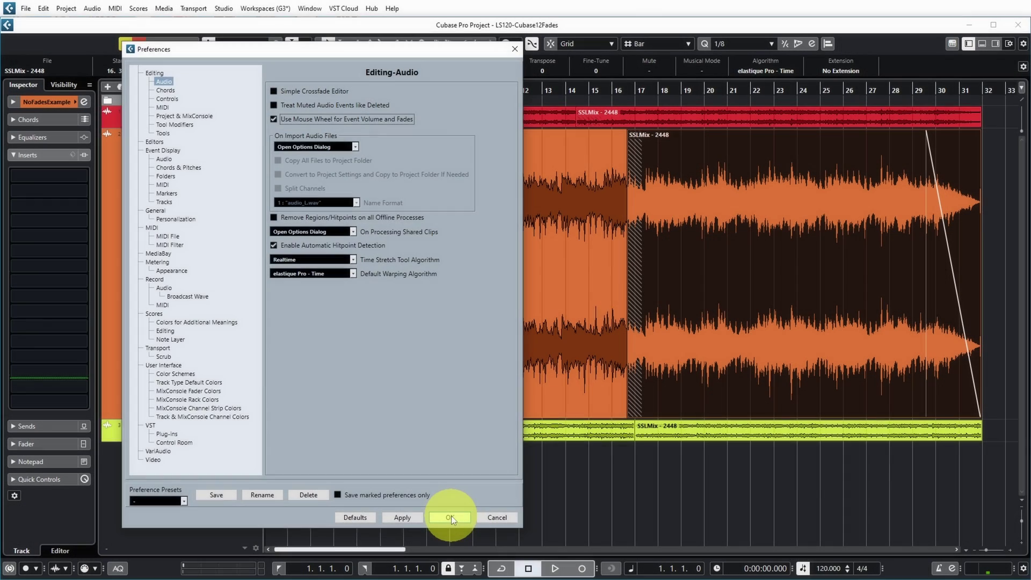
{"action": "left_click", "coordinate": [450, 517]}
Shorten the AmekMix event's fade-in to 1.0.1.46 and lengthen it back to 2.0.1.46 on the NoFadesExample track.
{"action": "left_click", "coordinate": [289, 245]}
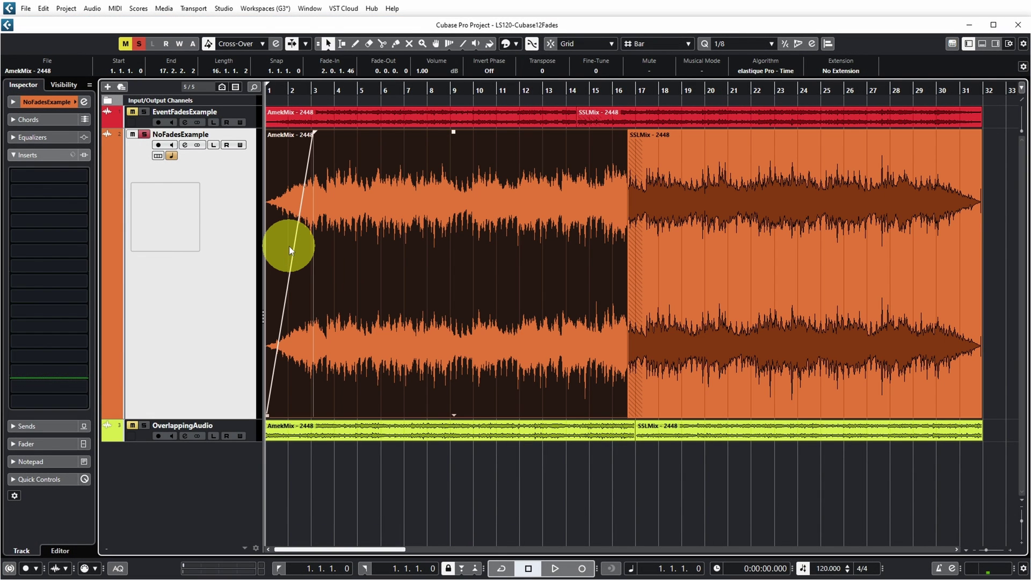
{"action": "scroll", "coordinate": [289, 245], "scroll_direction": "down", "scroll_amount": 2}
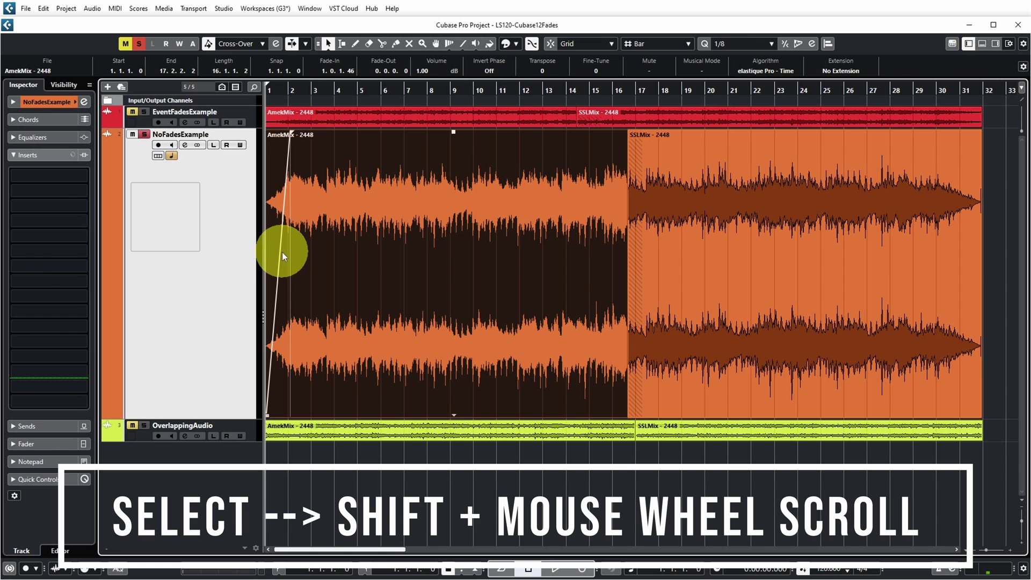
{"action": "scroll", "coordinate": [282, 252], "scroll_direction": "down", "scroll_amount": 1}
{"action": "scroll", "coordinate": [282, 252], "scroll_direction": "up", "scroll_amount": 3}
{"action": "scroll", "coordinate": [281, 252], "scroll_direction": "down", "scroll_amount": 1}
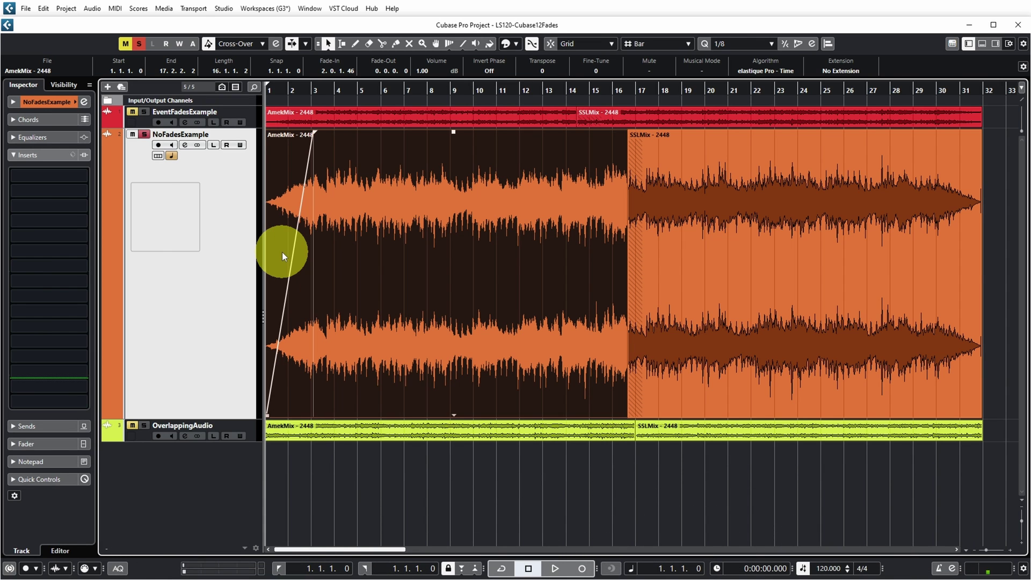
Shorten the SSLMix event's fade-out to 1.1.2.26 and lengthen it back to 2.1.2.26.
{"action": "left_click", "coordinate": [933, 258]}
{"action": "scroll", "coordinate": [933, 258], "scroll_direction": "up", "scroll_amount": 1}
{"action": "scroll", "coordinate": [933, 258], "scroll_direction": "down", "scroll_amount": 1}
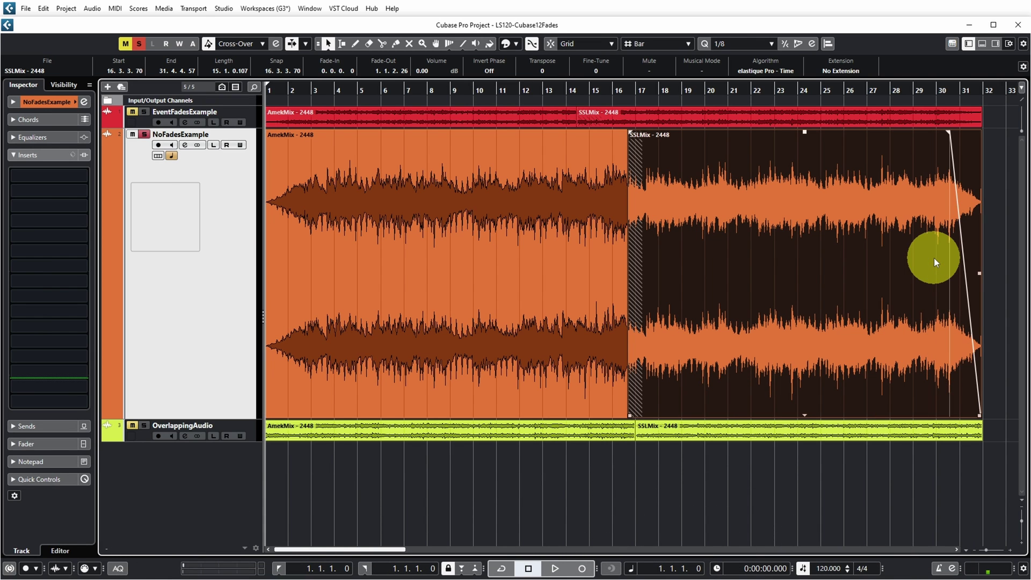
{"action": "scroll", "coordinate": [933, 257], "scroll_direction": "up", "scroll_amount": 1}
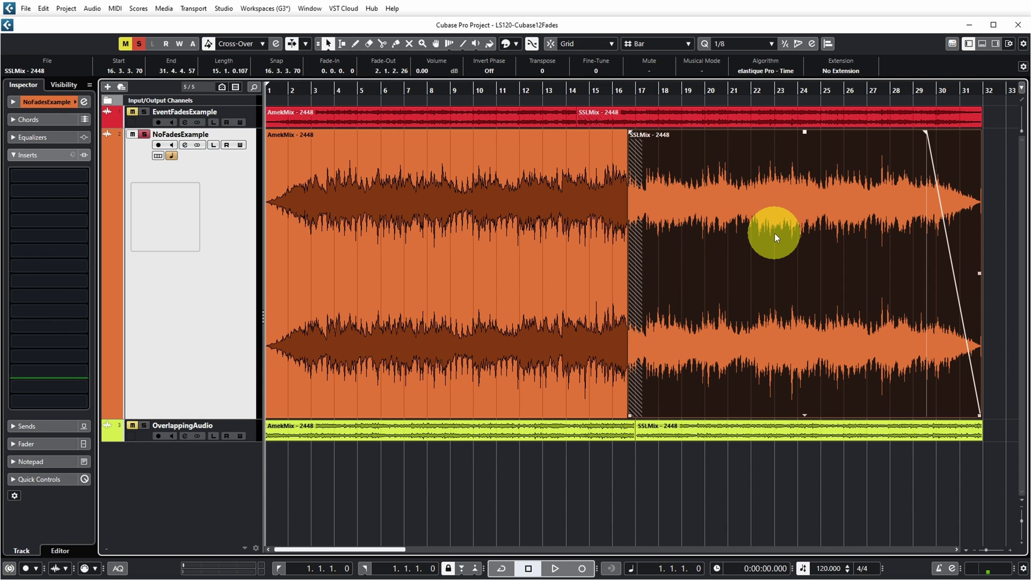
Lower the SSLMix event's volume to -2.00 dB and raise it back to its original level.
{"action": "scroll", "coordinate": [774, 233], "scroll_direction": "down", "scroll_amount": 2}
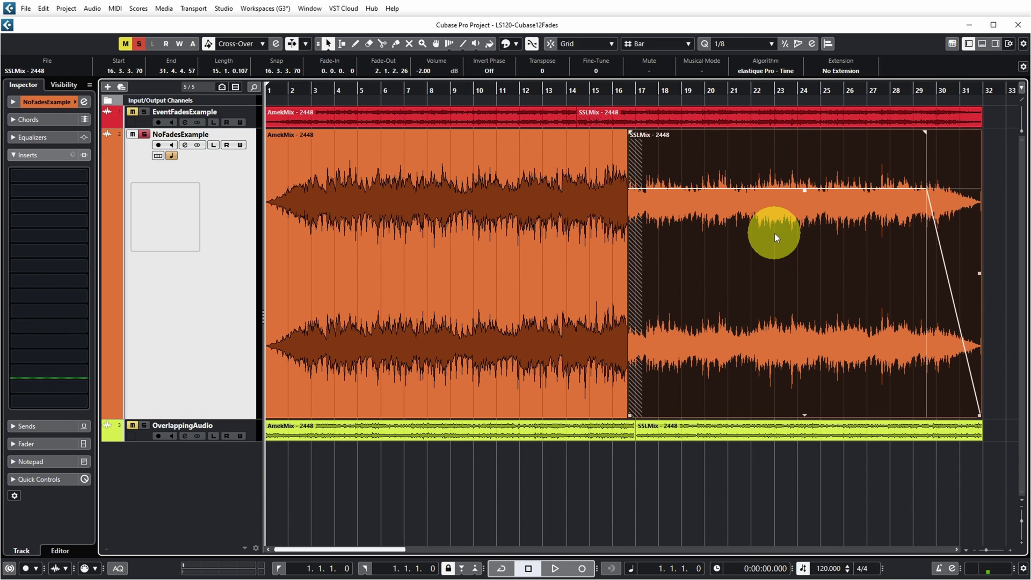
{"action": "scroll", "coordinate": [774, 233], "scroll_direction": "up", "scroll_amount": 1}
{"action": "scroll", "coordinate": [774, 233], "scroll_direction": "up", "scroll_amount": 1}
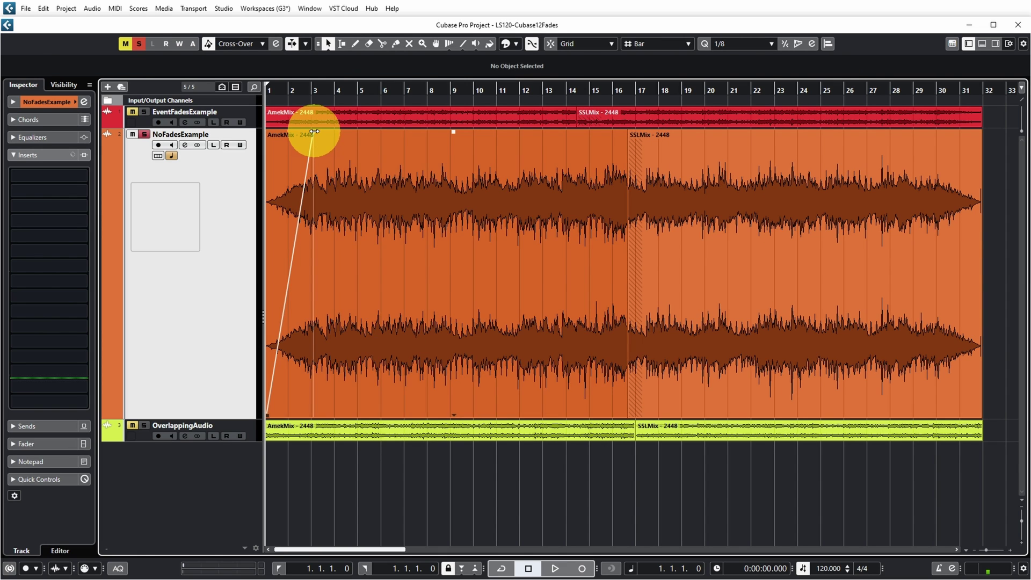
Remove the AmekMix event's fade-in and the SSLMix event's fade-out on the NoFadesExample track.
{"action": "left_click", "coordinate": [314, 136]}
{"action": "left_click", "coordinate": [878, 141]}
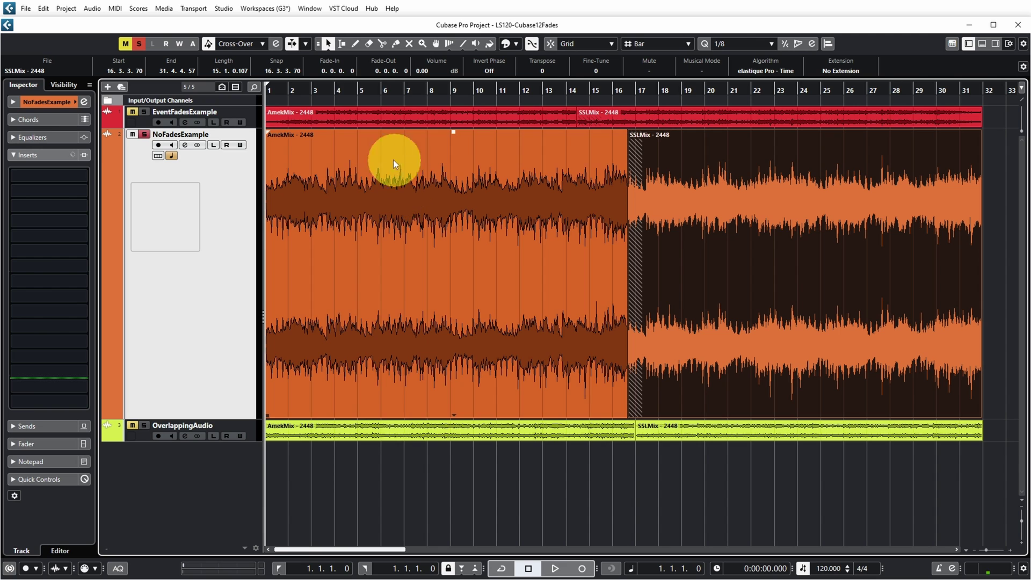
Range-select SSLMix from 17.4.3.17 to 30.3.3.28, apply Fade Out from Range End, and undo the fade.
{"action": "left_click", "coordinate": [340, 46]}
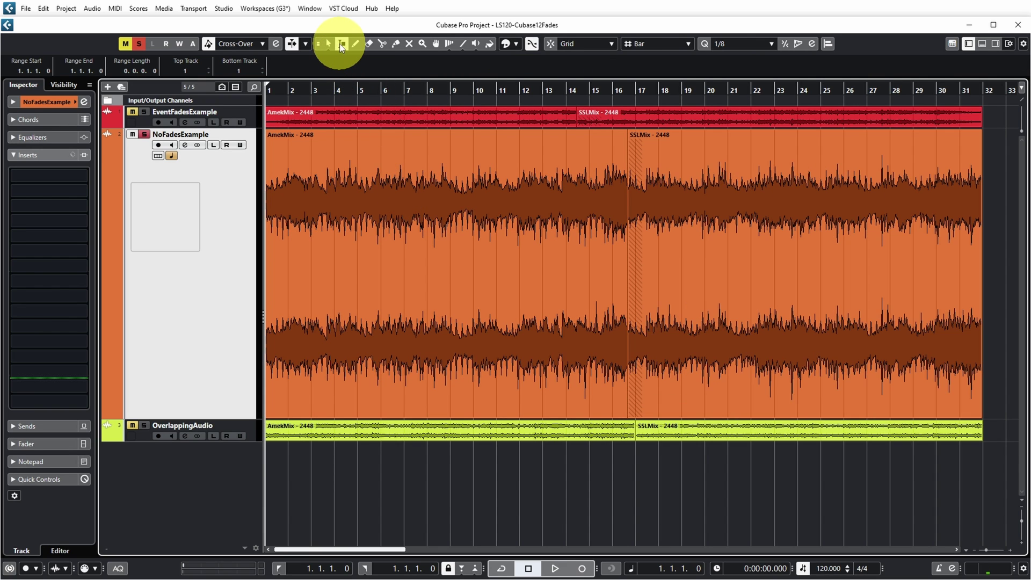
{"action": "left_click_drag", "start_coordinate": [656, 357], "coordinate": [950, 341]}
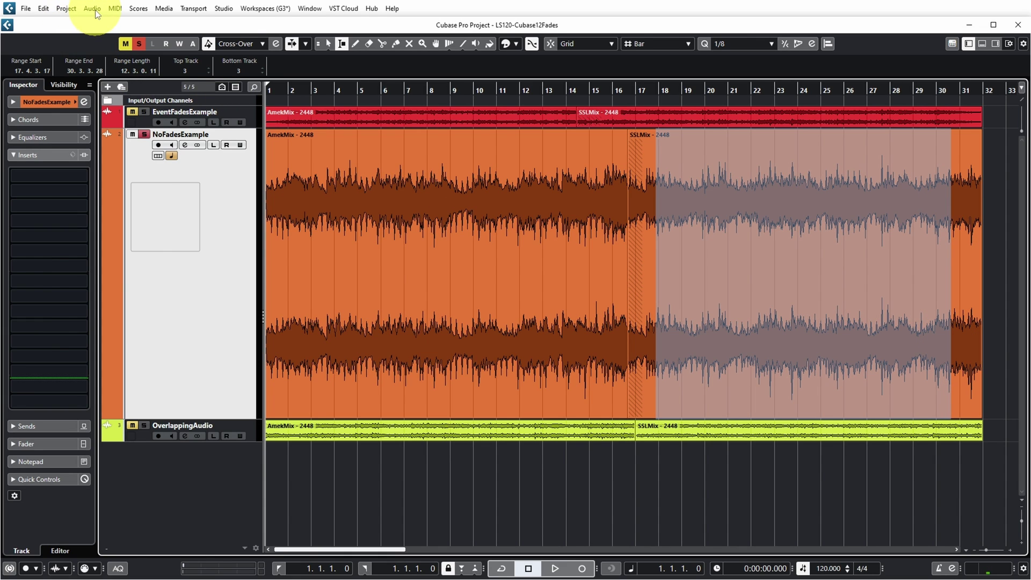
{"action": "left_click", "coordinate": [93, 9]}
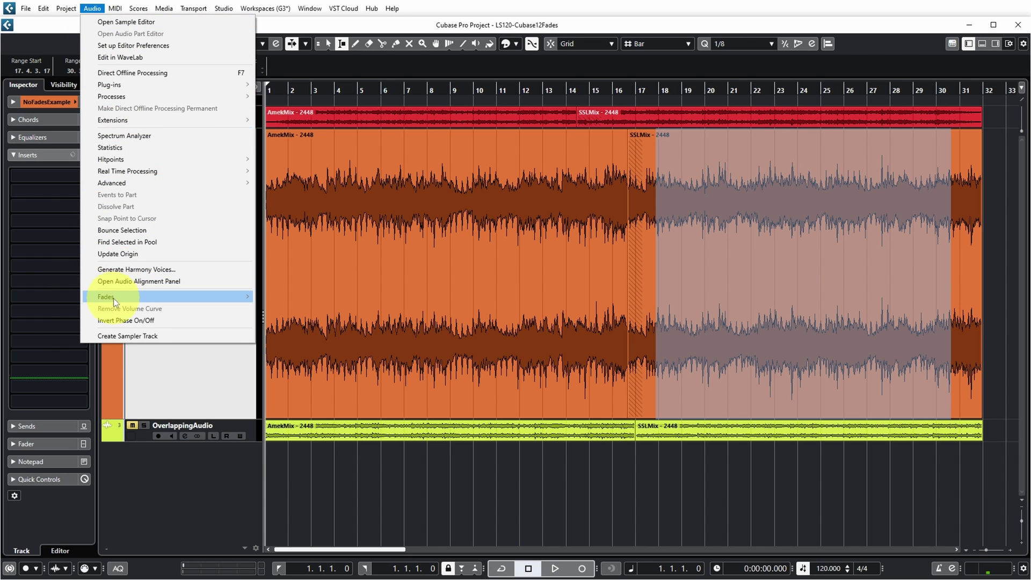
{"action": "mouse_move", "coordinate": [121, 299]}
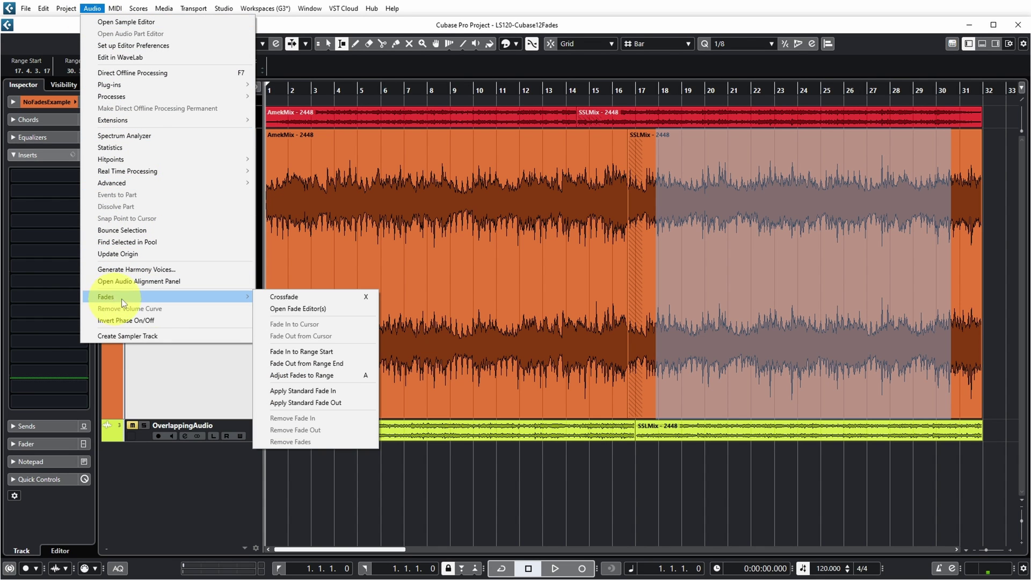
{"action": "left_click", "coordinate": [310, 365]}
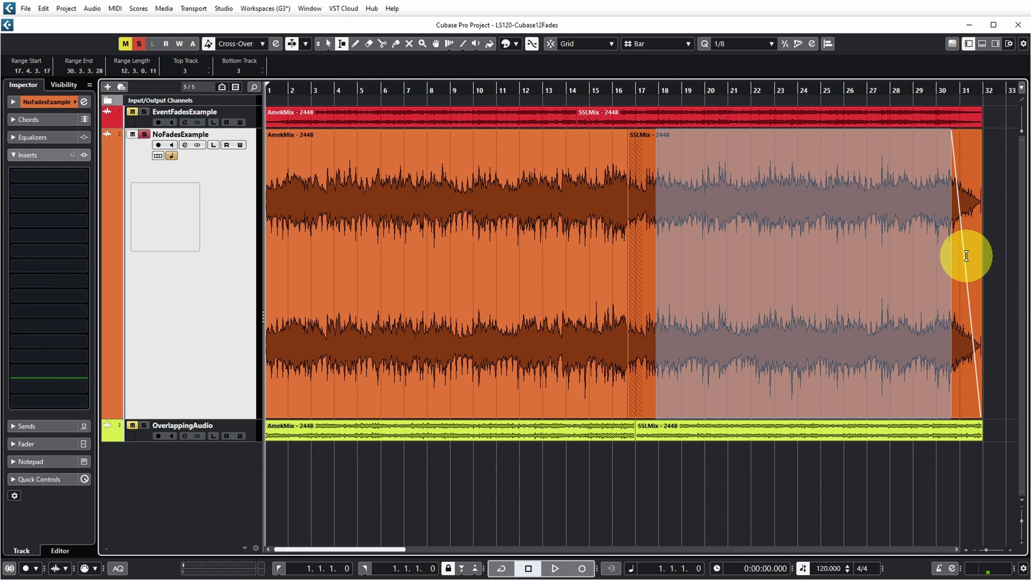
{"action": "key", "text": "ctrl+z"}
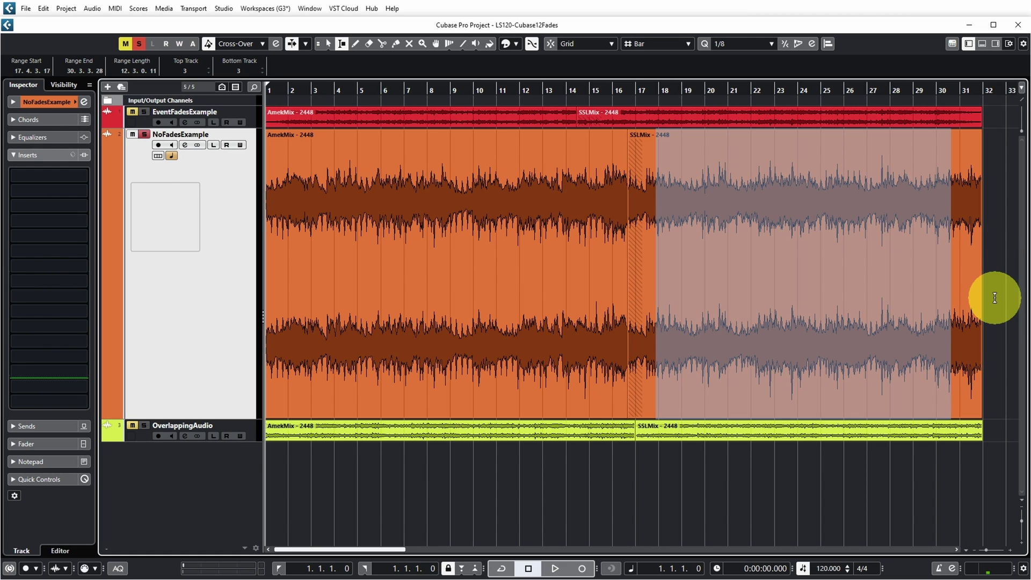
Select a range across the SSLMix event's end, from 30.1.4.111 to 32.3.1.80, and apply Fade Out from Range End.
{"action": "left_click_drag", "start_coordinate": [995, 298], "coordinate": [941, 301]}
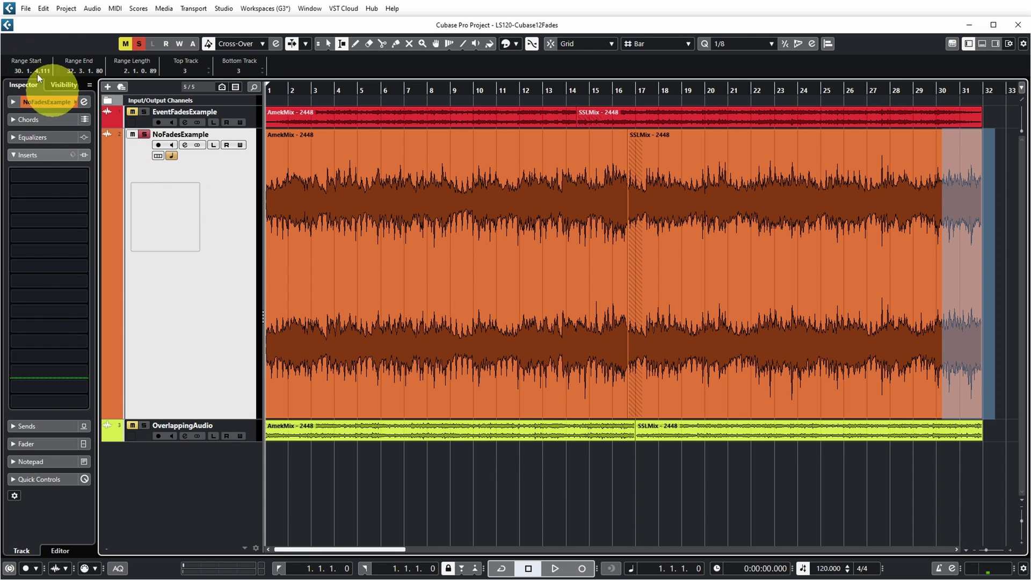
{"action": "left_click", "coordinate": [92, 8]}
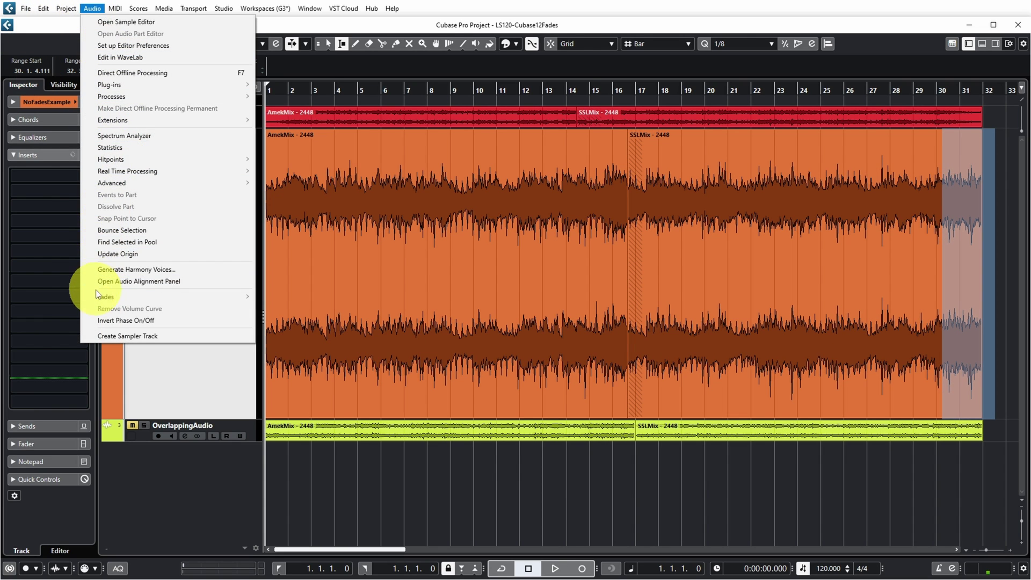
{"action": "mouse_move", "coordinate": [119, 304]}
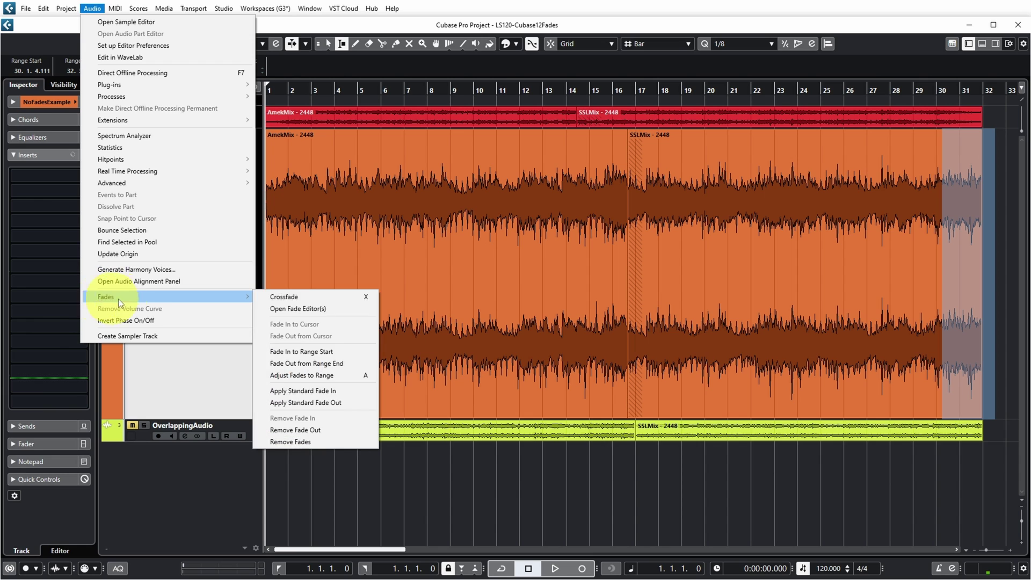
{"action": "left_click", "coordinate": [313, 362]}
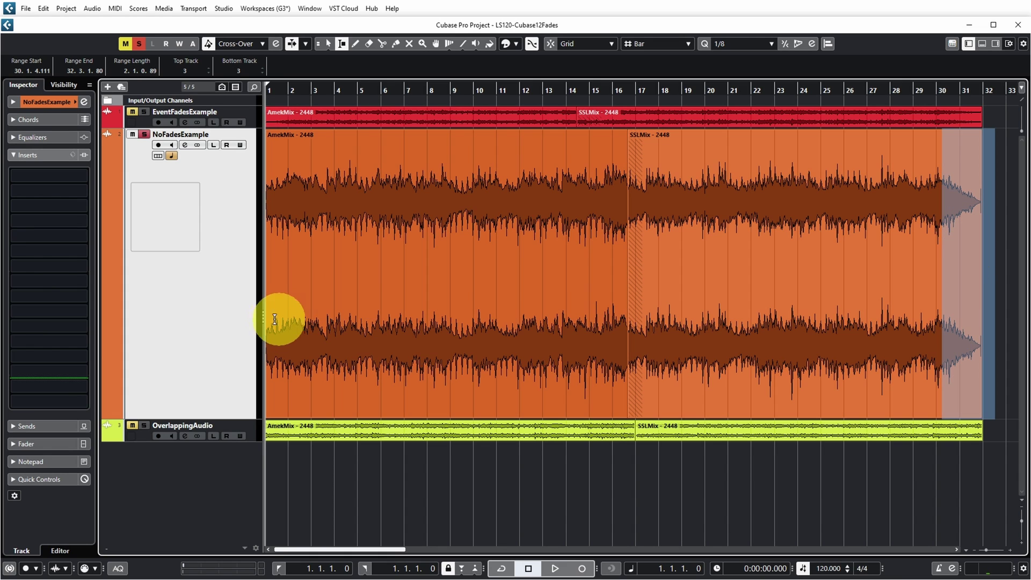
Try Fade In to Range Start on the AmekMix event with a range from 1.1.1.0 to 2.3.1.59.
{"action": "left_click_drag", "start_coordinate": [300, 324], "coordinate": [235, 329]}
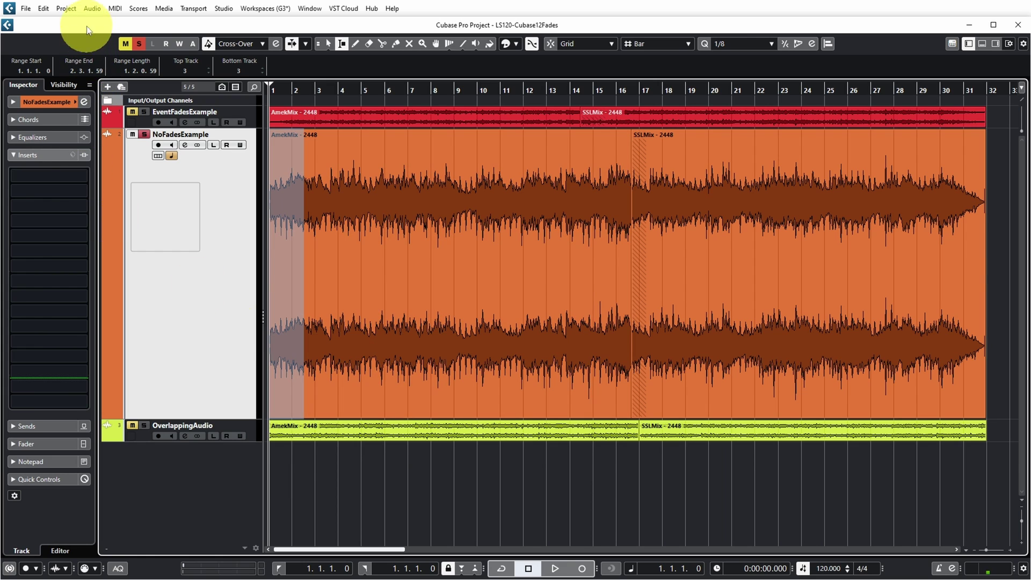
{"action": "left_click", "coordinate": [92, 8]}
{"action": "mouse_move", "coordinate": [135, 296]}
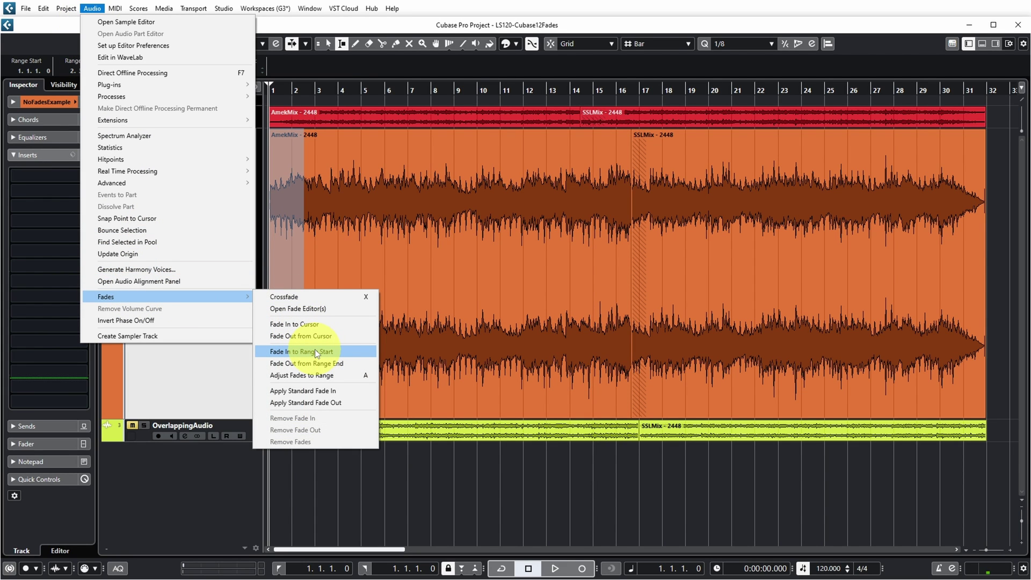
{"action": "left_click", "coordinate": [315, 348]}
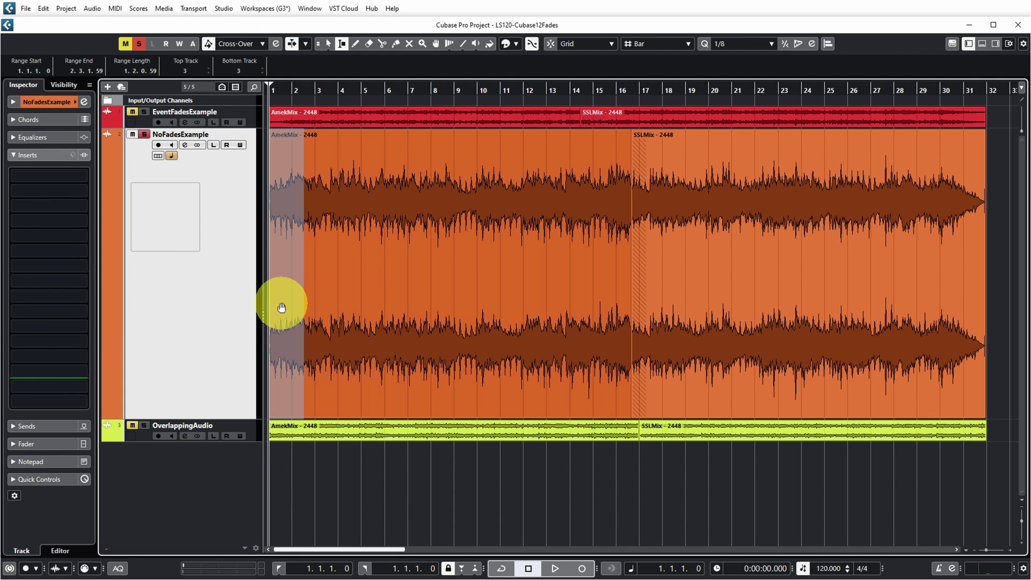
Move the AmekMix event on the NoFadesExample track about 3 bars later so it starts just after bar 4.
{"action": "key", "text": "1"}
{"action": "left_click_drag", "start_coordinate": [547, 317], "coordinate": [620, 322]}
{"action": "left_click", "coordinate": [301, 281]}
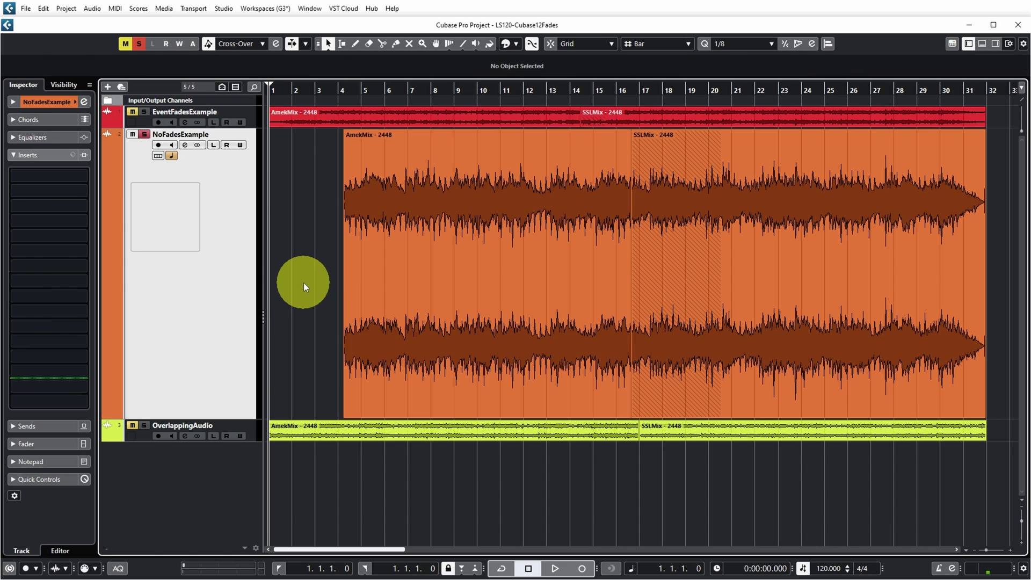
Select a range across the AmekMix event's start, from 3.4.2.32 to 6.1.1.107, and apply Fade In to Range Start.
{"action": "right_click", "coordinate": [334, 291]}
{"action": "left_click", "coordinate": [359, 290]}
{"action": "left_click_drag", "start_coordinate": [336, 314], "coordinate": [385, 322]}
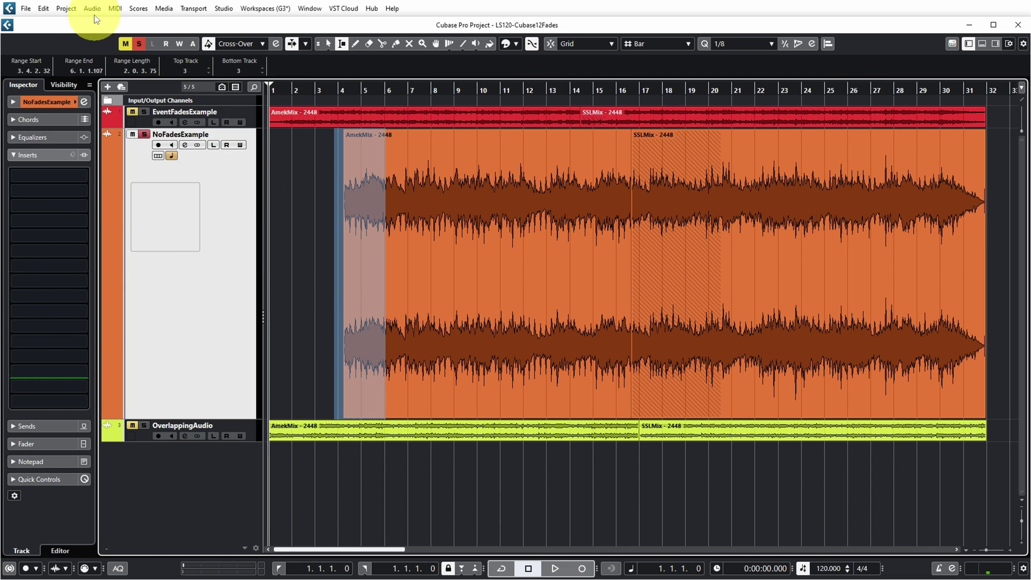
{"action": "left_click", "coordinate": [92, 8]}
{"action": "mouse_move", "coordinate": [215, 296]}
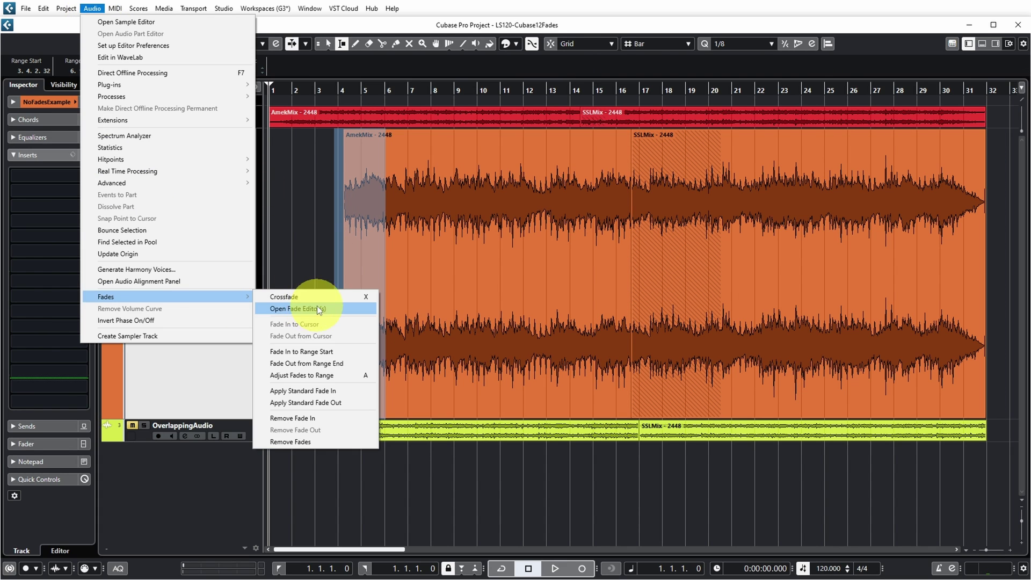
{"action": "left_click", "coordinate": [322, 352]}
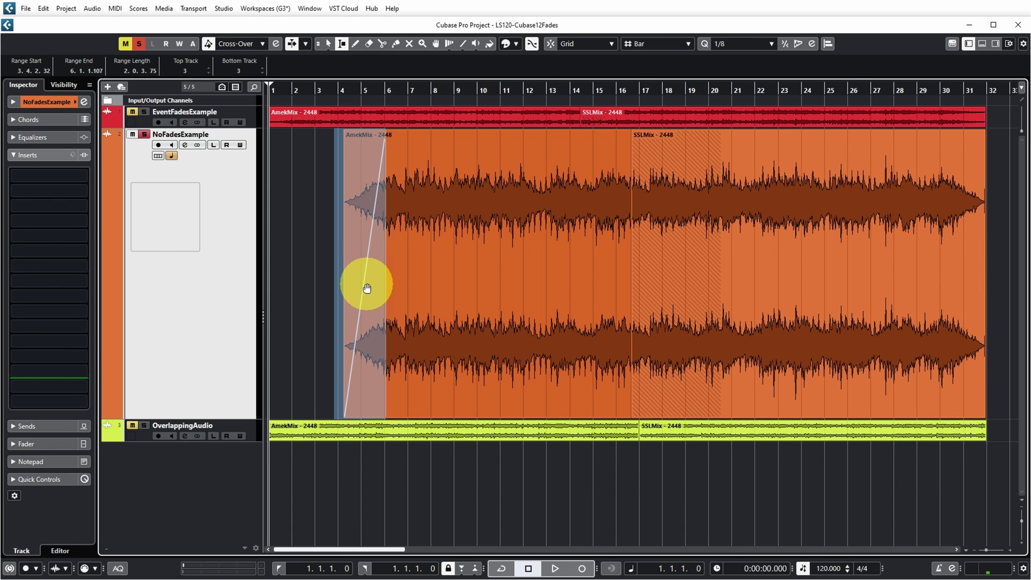
Apply the standard fade-in to the AmekMix event on the NoFadesExample track, inspect it at the event's start, and undo it.
{"action": "key", "text": "1"}
{"action": "left_click", "coordinate": [381, 286]}
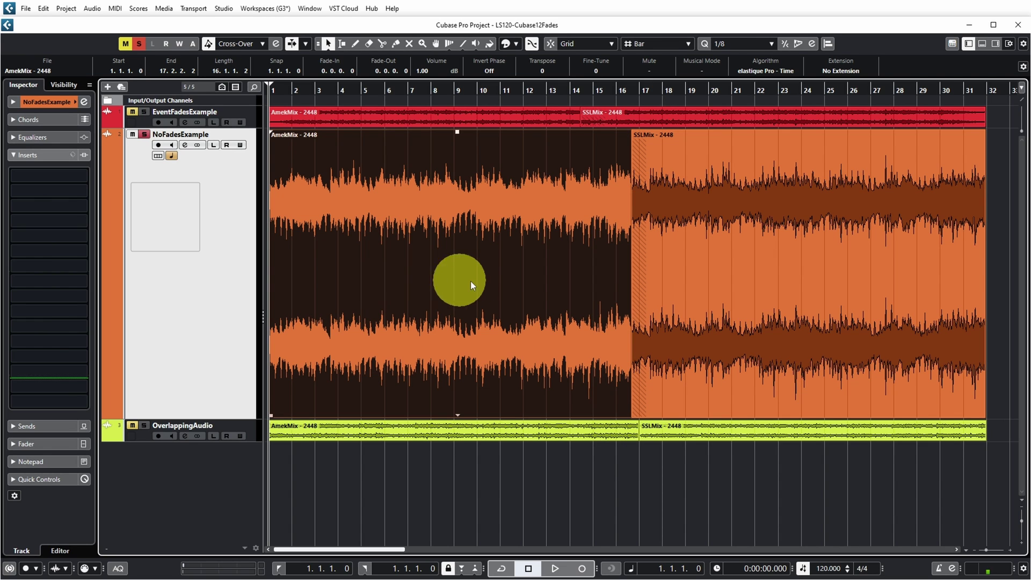
{"action": "left_click", "coordinate": [92, 8]}
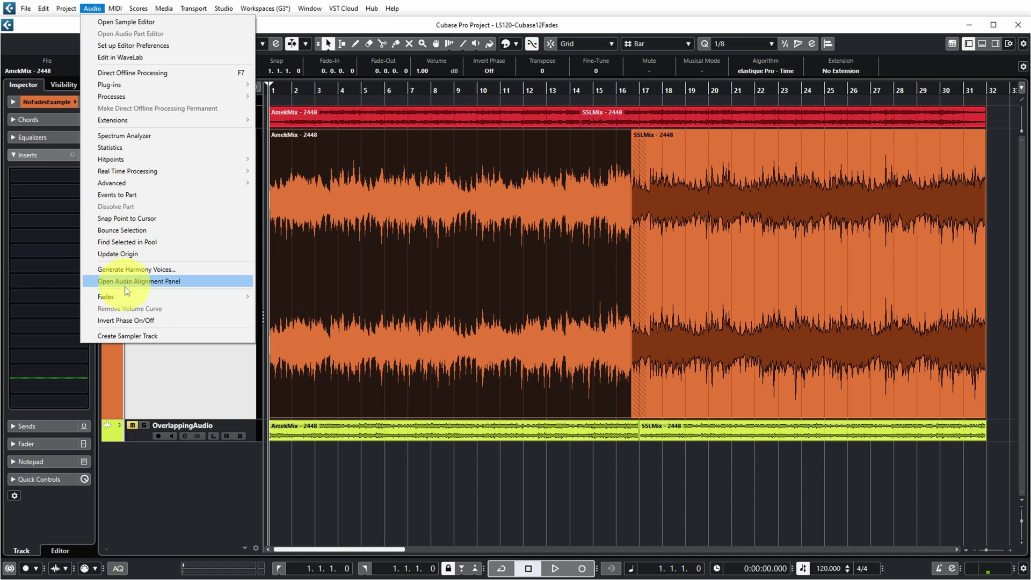
{"action": "mouse_move", "coordinate": [123, 295]}
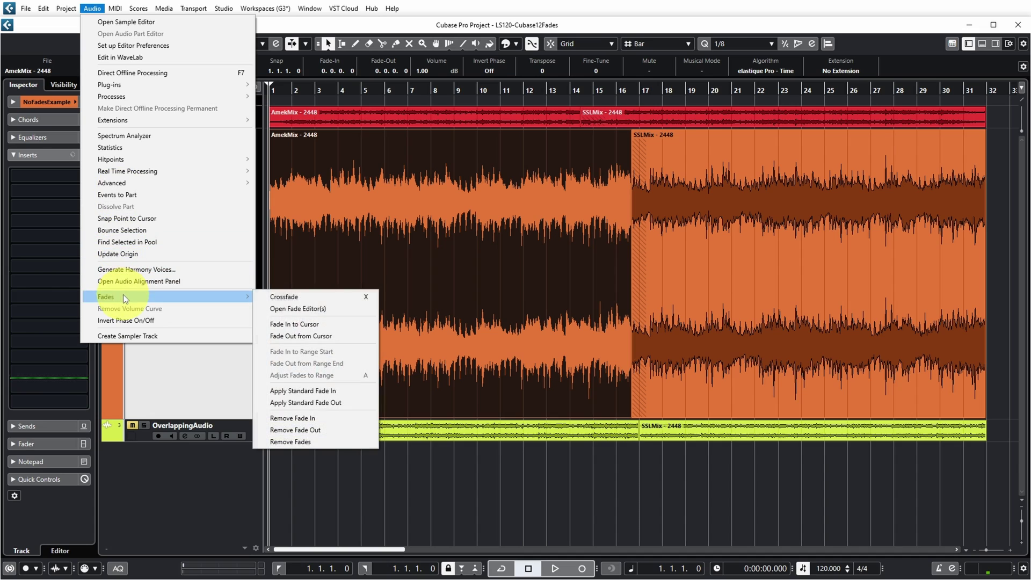
{"action": "left_click", "coordinate": [316, 391]}
{"action": "scroll", "coordinate": [300, 180], "scroll_direction": "up", "scroll_amount": 5}
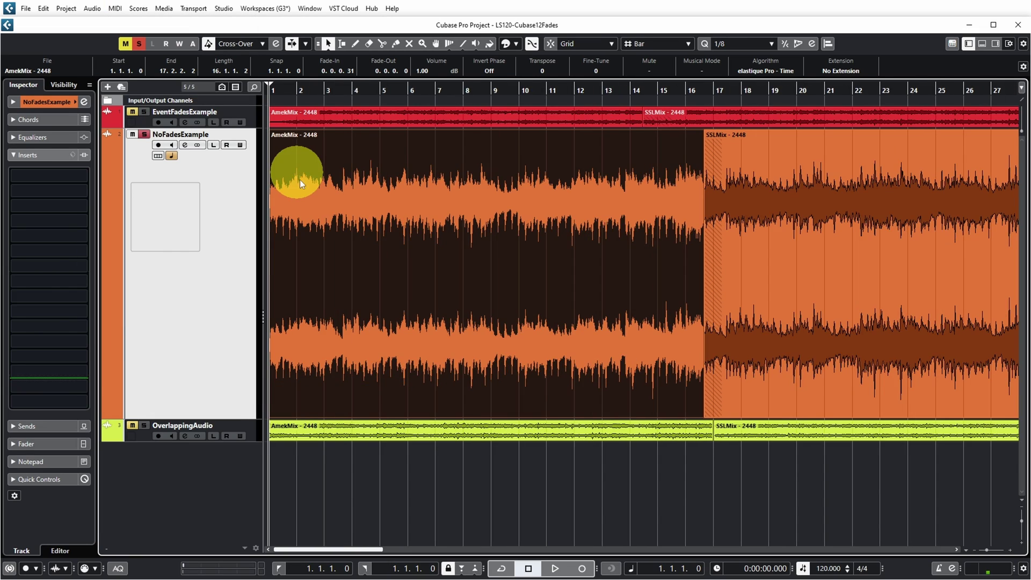
{"action": "scroll", "coordinate": [360, 252], "scroll_direction": "up", "scroll_amount": 4}
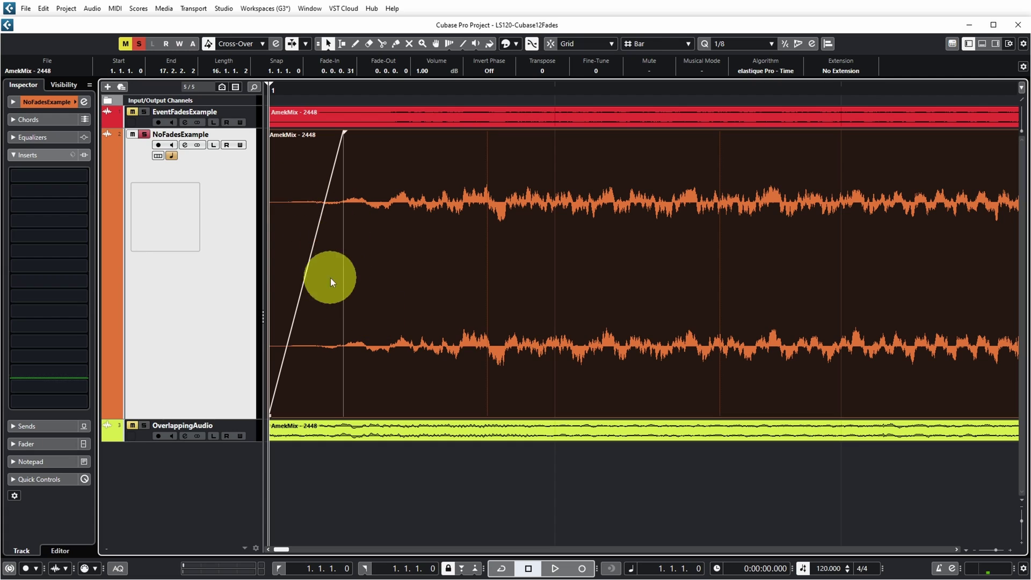
{"action": "scroll", "coordinate": [437, 294], "scroll_direction": "down", "scroll_amount": 5}
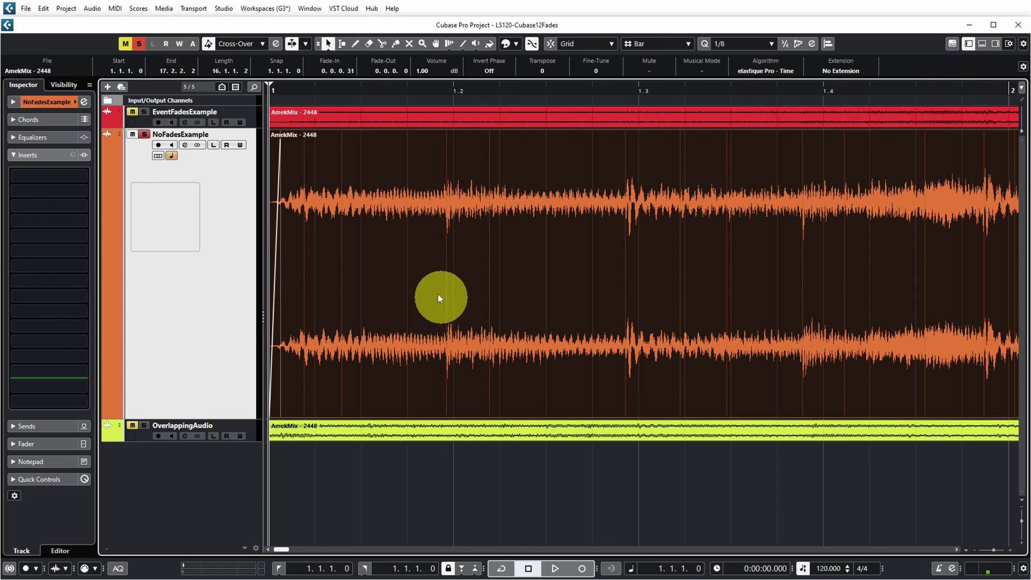
{"action": "key", "text": "ctrl+z"}
{"action": "scroll", "coordinate": [651, 298], "scroll_direction": "down", "scroll_amount": 8}
Apply the standard fade-out to the SSLMix event on the NoFadesExample track.
{"action": "left_click", "coordinate": [916, 257]}
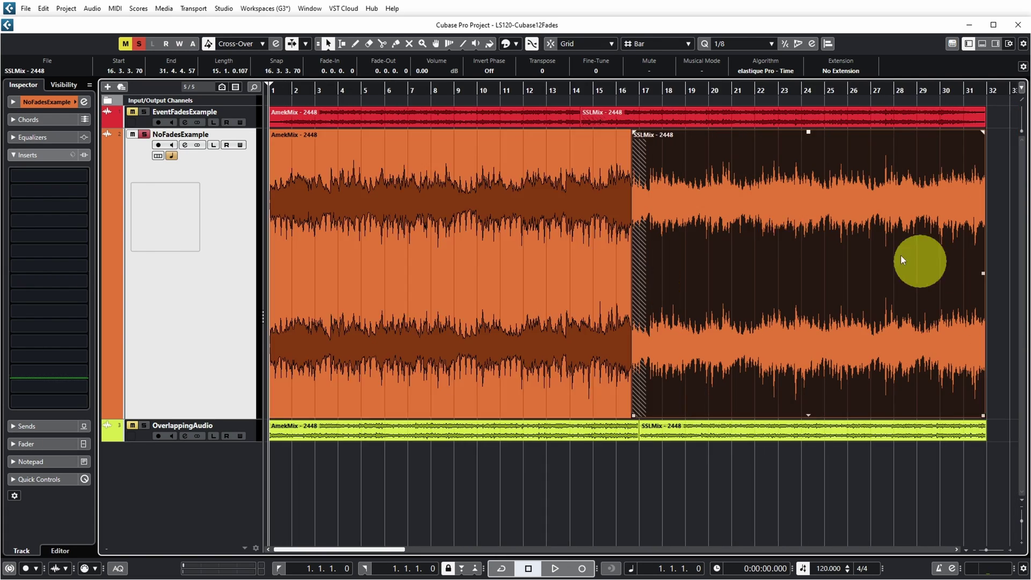
{"action": "left_click", "coordinate": [93, 9]}
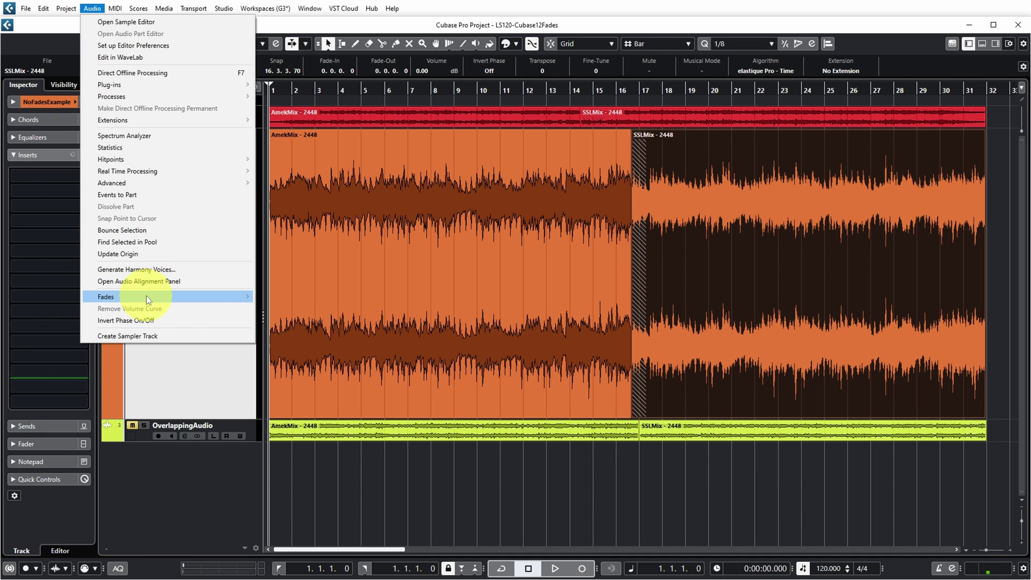
{"action": "mouse_move", "coordinate": [146, 296]}
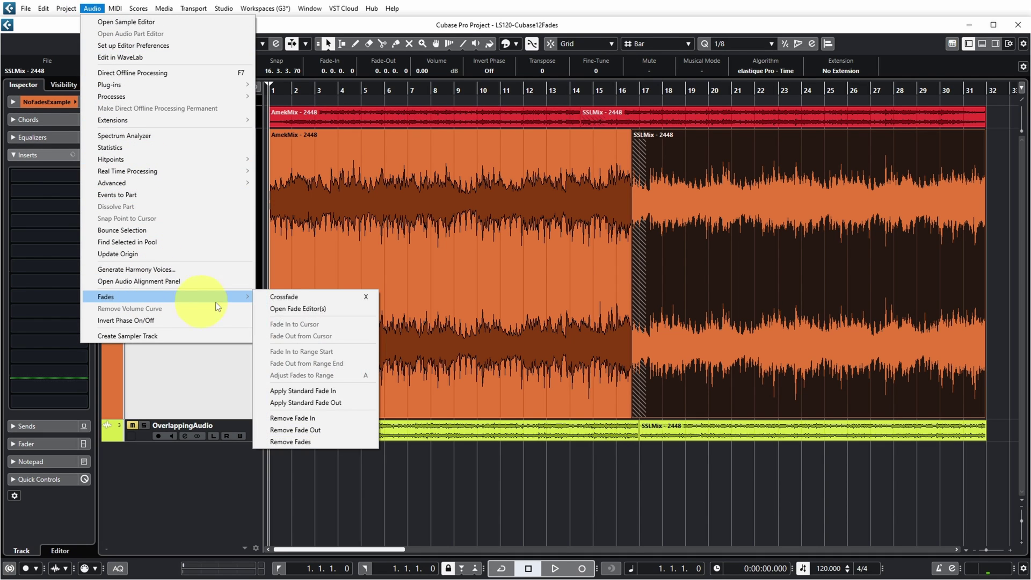
{"action": "left_click", "coordinate": [339, 403]}
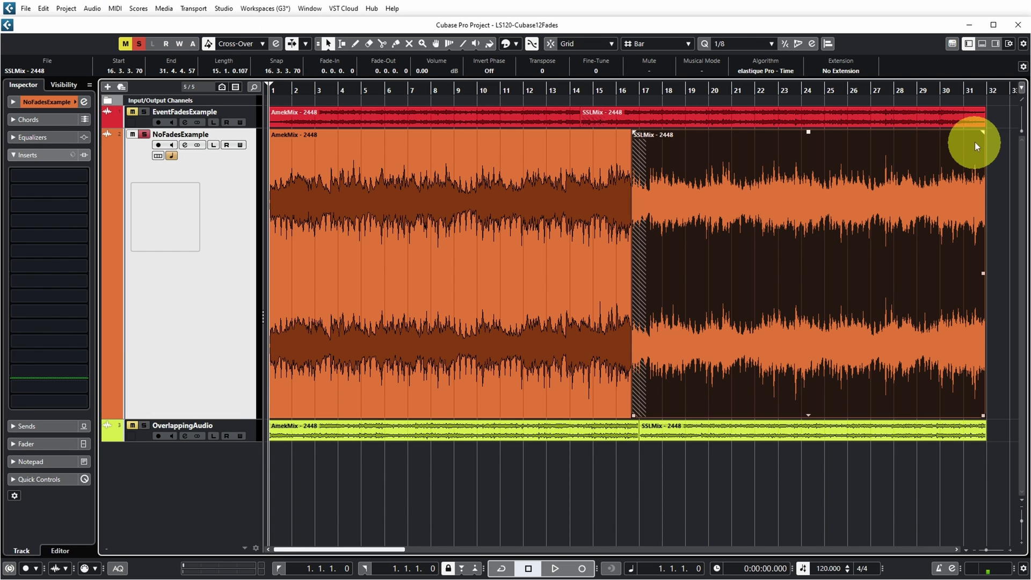
Create a fade-out about 0.1.3.95 long at the SSLMix event's end and open its fade editor.
{"action": "left_click_drag", "start_coordinate": [981, 133], "coordinate": [970, 133]}
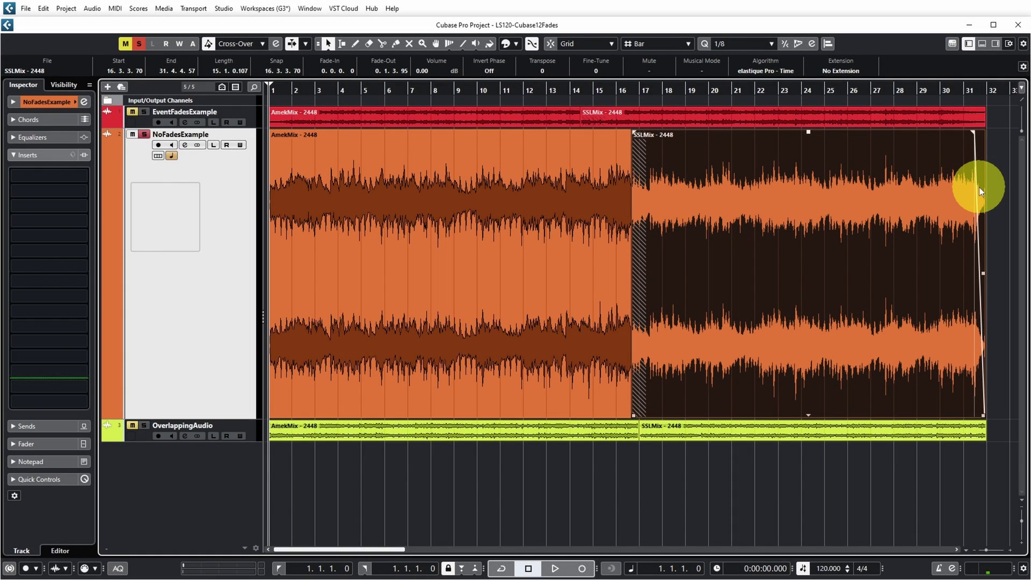
{"action": "double_click", "coordinate": [978, 189]}
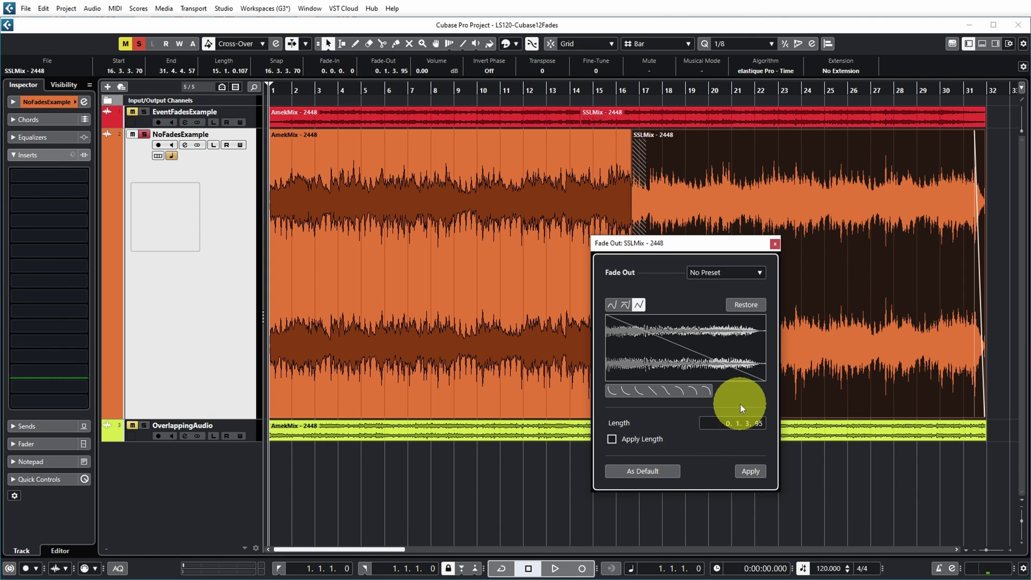
Try an added curve point and several preset curve shapes for the SSLMix fade-out, and restore the original curve.
{"action": "left_click", "coordinate": [664, 338]}
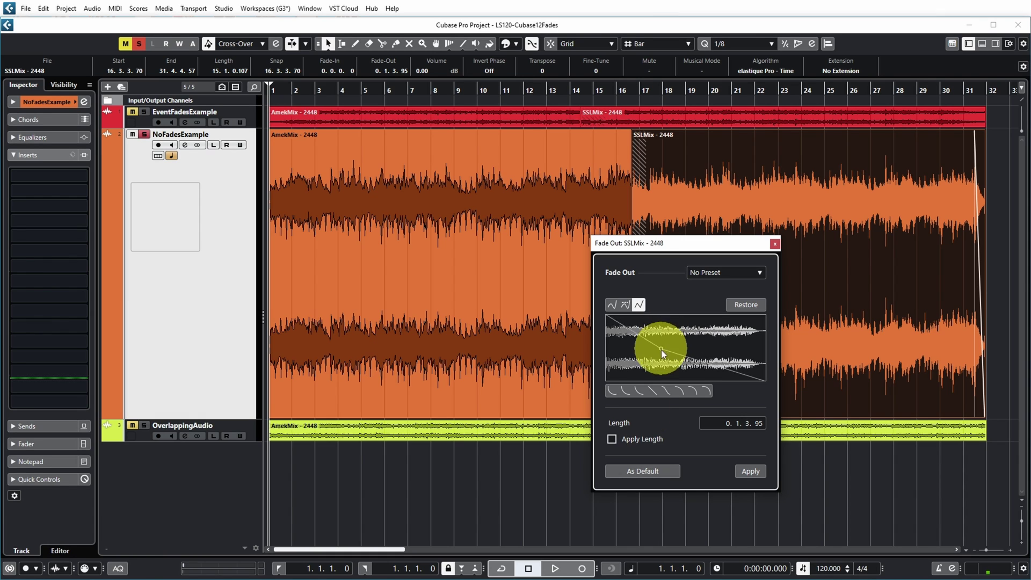
{"action": "left_click", "coordinate": [638, 391]}
{"action": "left_click", "coordinate": [660, 391]}
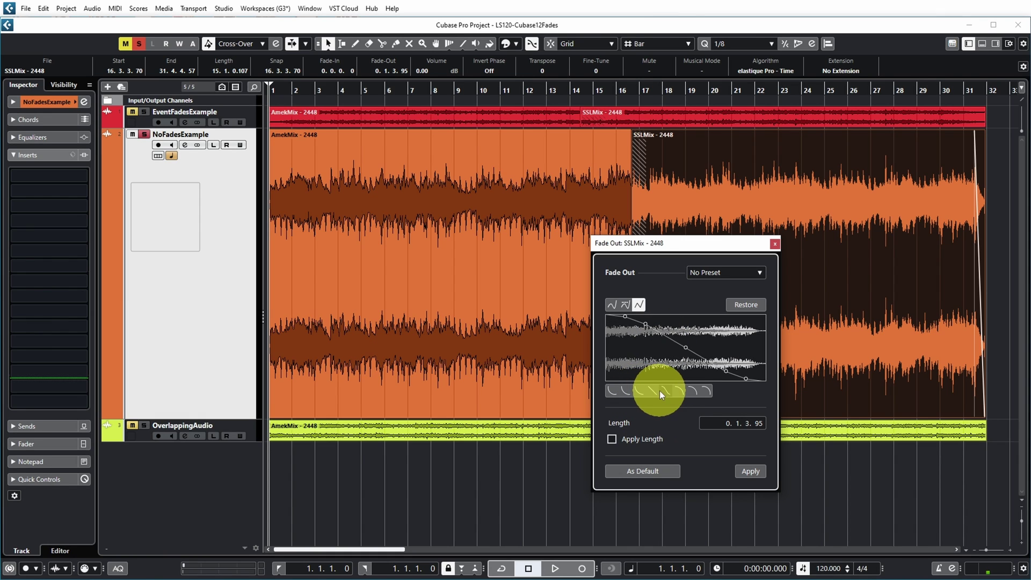
{"action": "left_click", "coordinate": [690, 392]}
{"action": "left_click", "coordinate": [699, 392]}
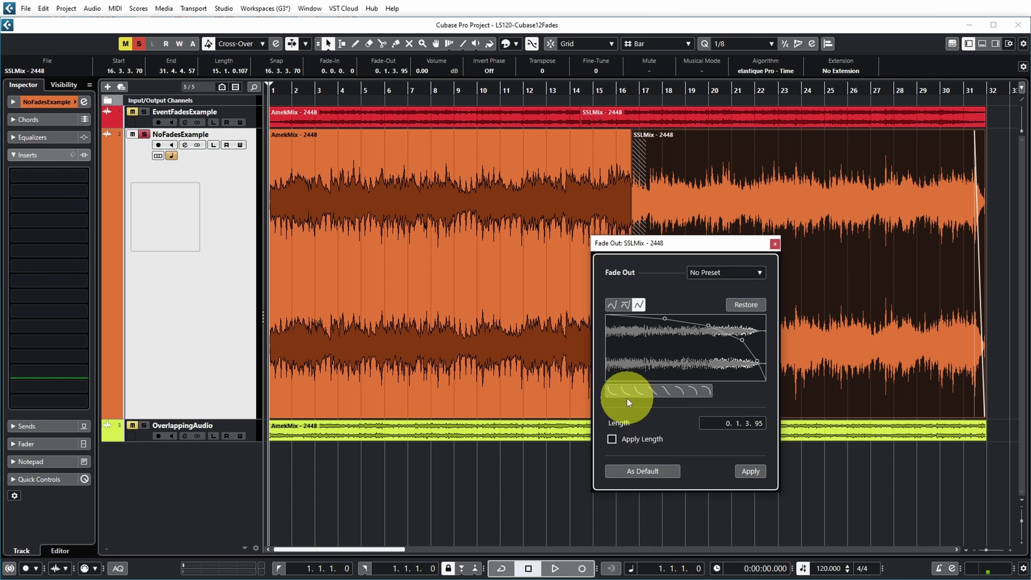
{"action": "left_click", "coordinate": [746, 304]}
{"action": "left_click", "coordinate": [761, 272]}
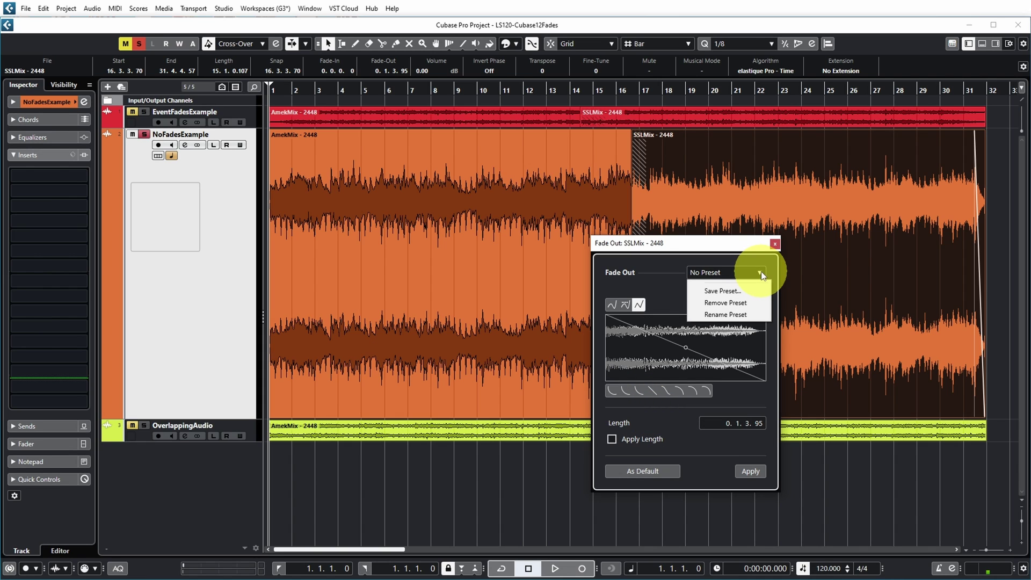
{"action": "left_click", "coordinate": [761, 272]}
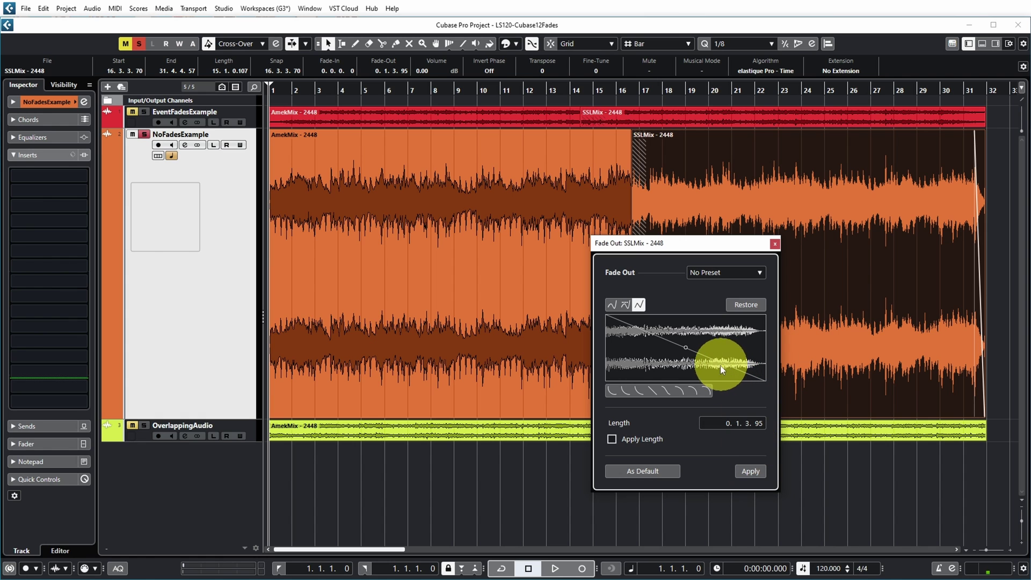
Apply a custom three-point fade-out curve that dips and rises again before the end, restore the original curve, and close the fade editor.
{"action": "left_click_drag", "start_coordinate": [685, 348], "coordinate": [649, 347]}
{"action": "left_click", "coordinate": [710, 344]}
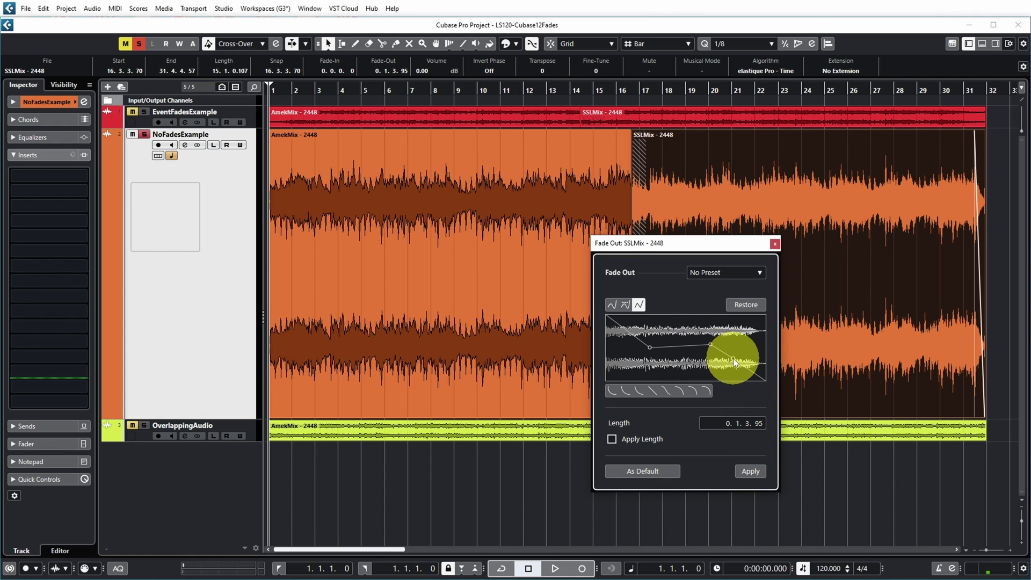
{"action": "left_click", "coordinate": [751, 471]}
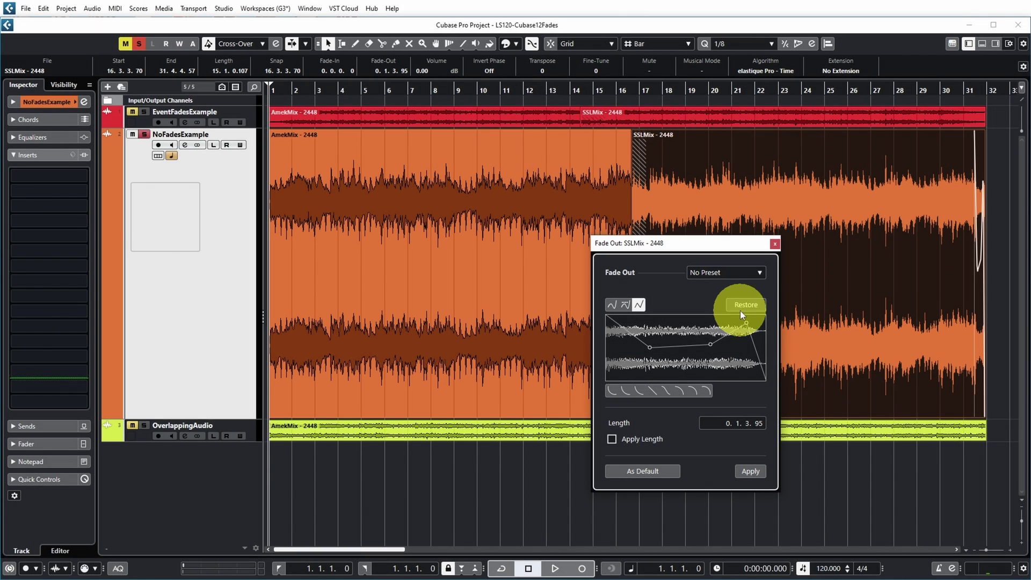
{"action": "left_click", "coordinate": [741, 307]}
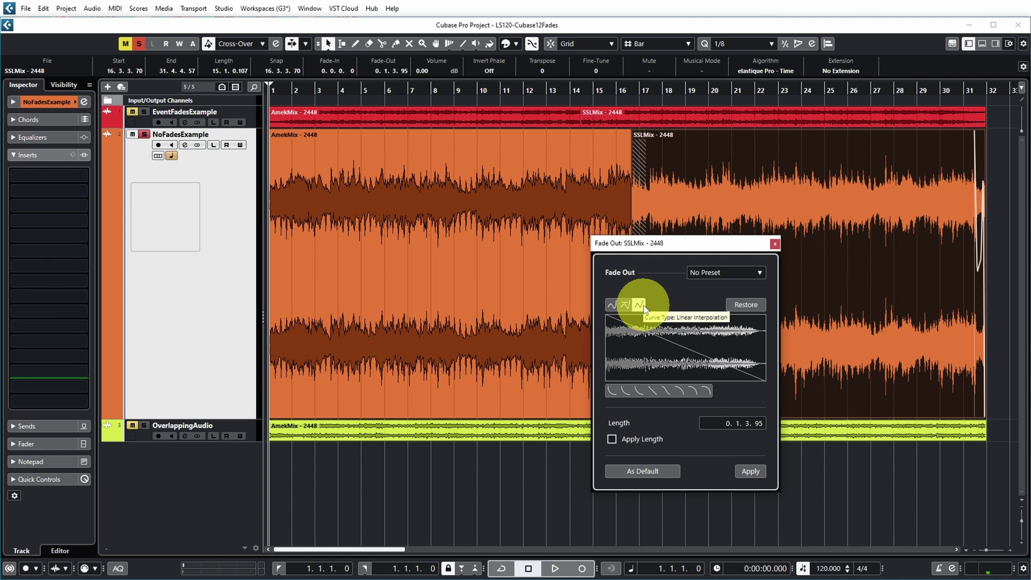
{"action": "left_click", "coordinate": [774, 244]}
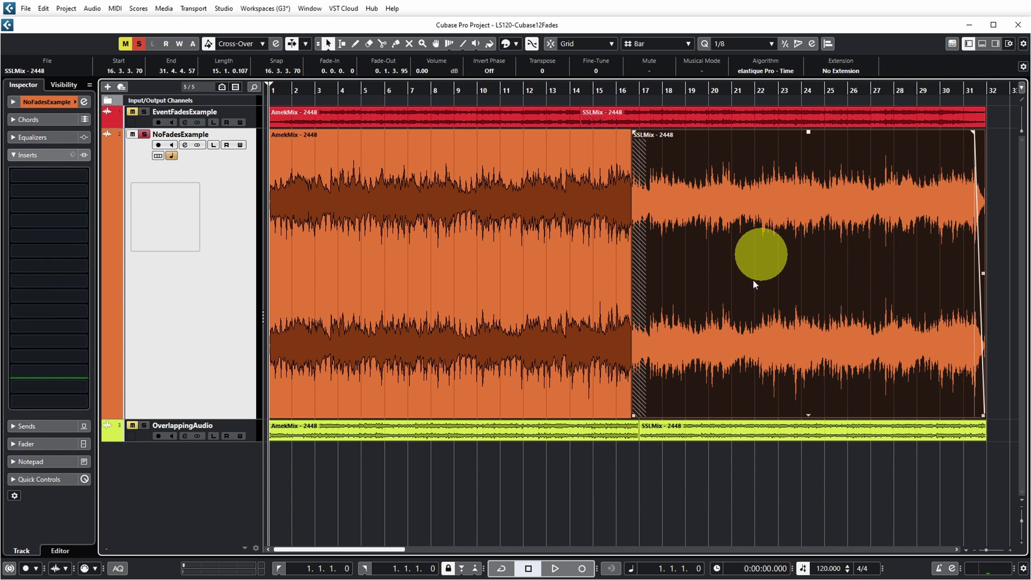
Create a fade-in about 1.0.2.21 long at the AmekMix event's start and a shorter fade-in at the SSLMix event's start.
{"action": "mouse_move", "coordinate": [275, 132]}
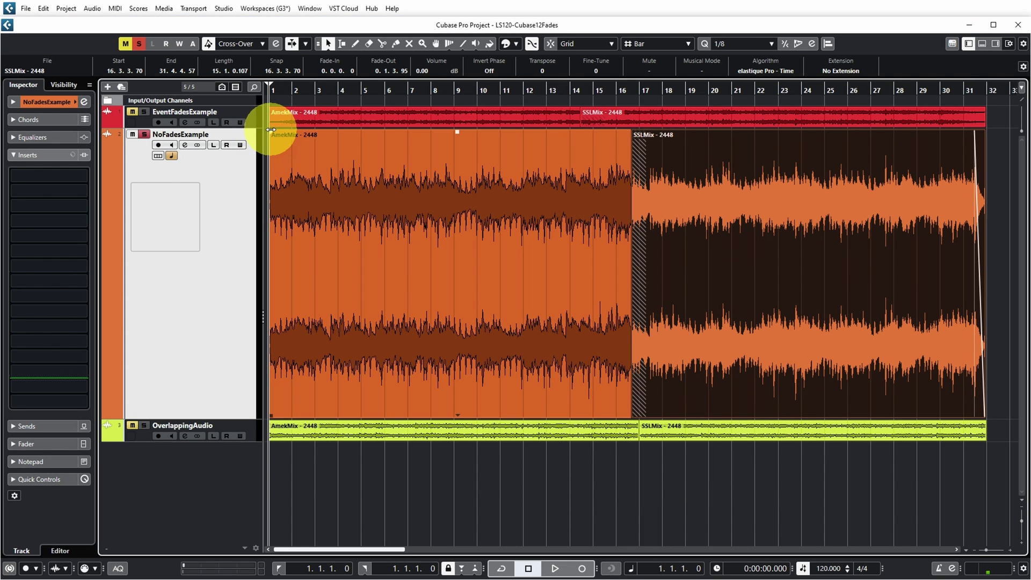
{"action": "left_click_drag", "start_coordinate": [270, 130], "coordinate": [297, 130]}
{"action": "mouse_move", "coordinate": [637, 143]}
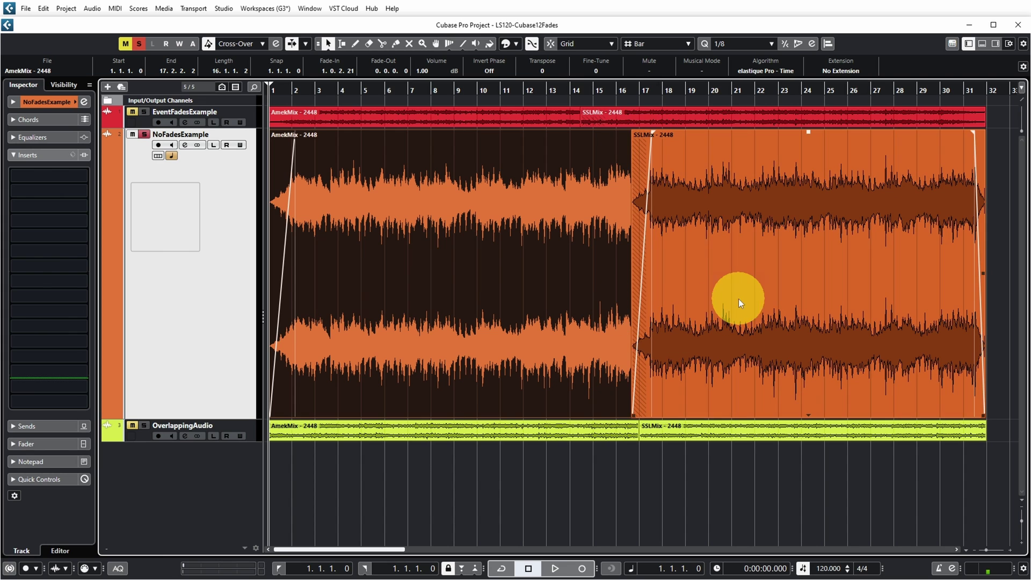
Remove all fades from both the AmekMix and SSLMix events on the NoFadesExample track in one operation.
{"action": "left_click_drag", "start_coordinate": [1010, 272], "coordinate": [352, 282]}
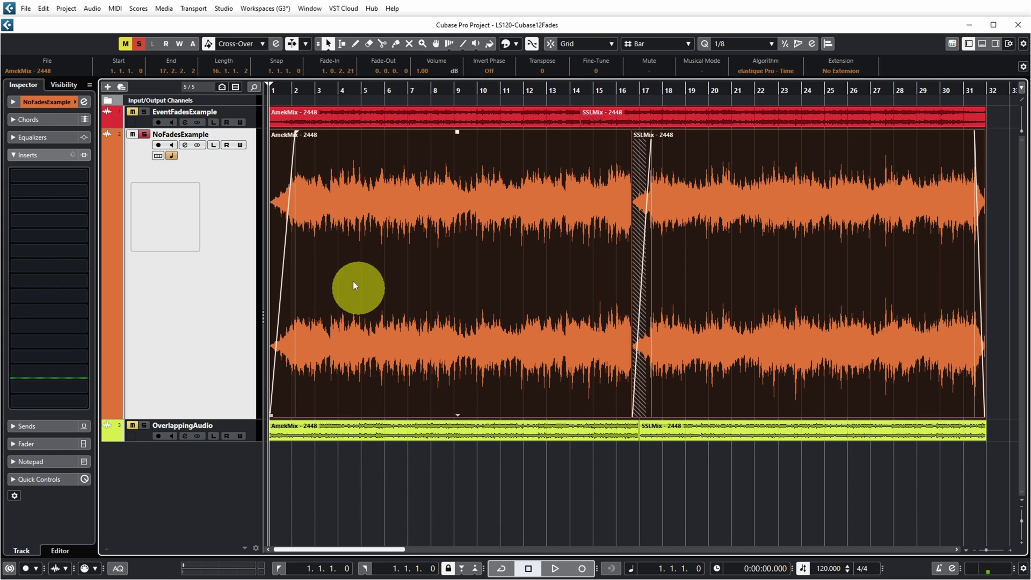
{"action": "left_click", "coordinate": [92, 8]}
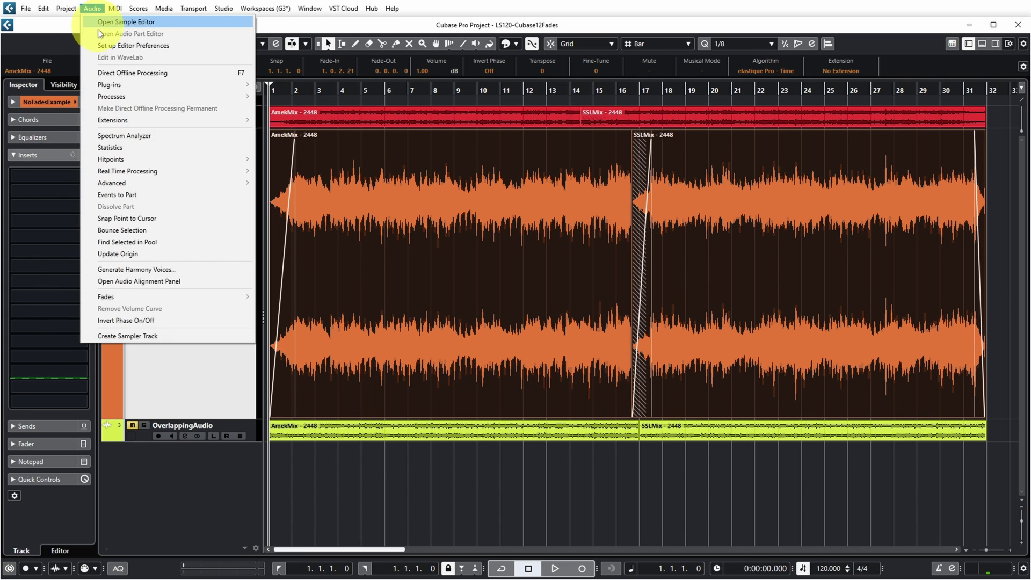
{"action": "mouse_move", "coordinate": [136, 298]}
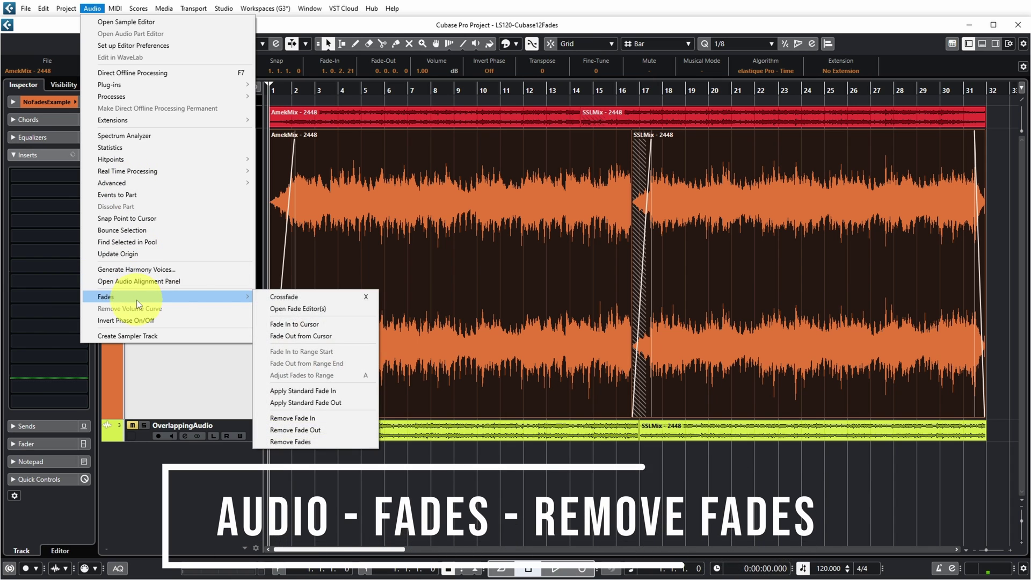
{"action": "left_click", "coordinate": [314, 440]}
{"action": "left_click", "coordinate": [1013, 257]}
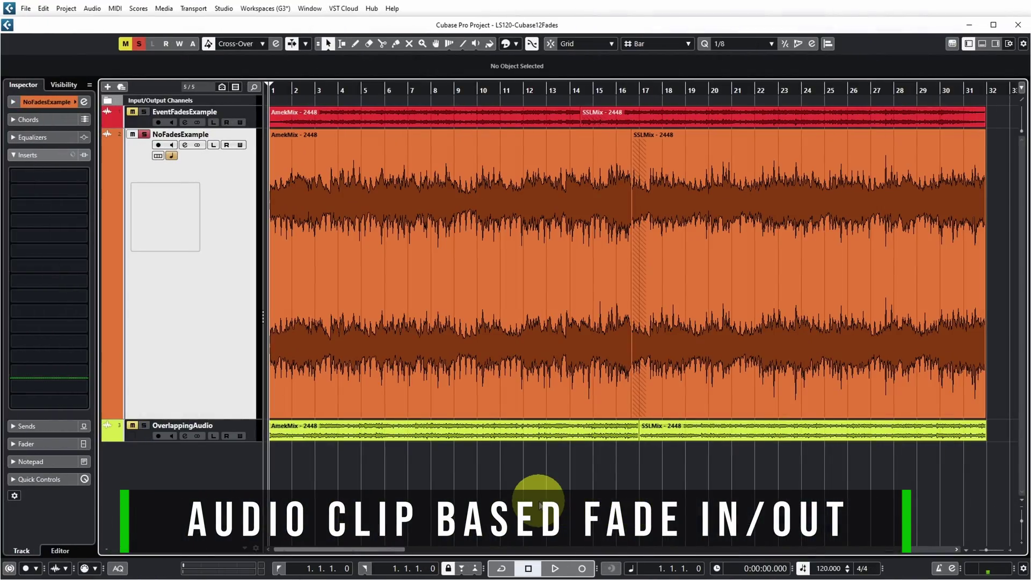
Copy the AmekMix event on the NoFadesExample track to just before bar 33, after the SSLMix event.
{"action": "key", "text": "g"}
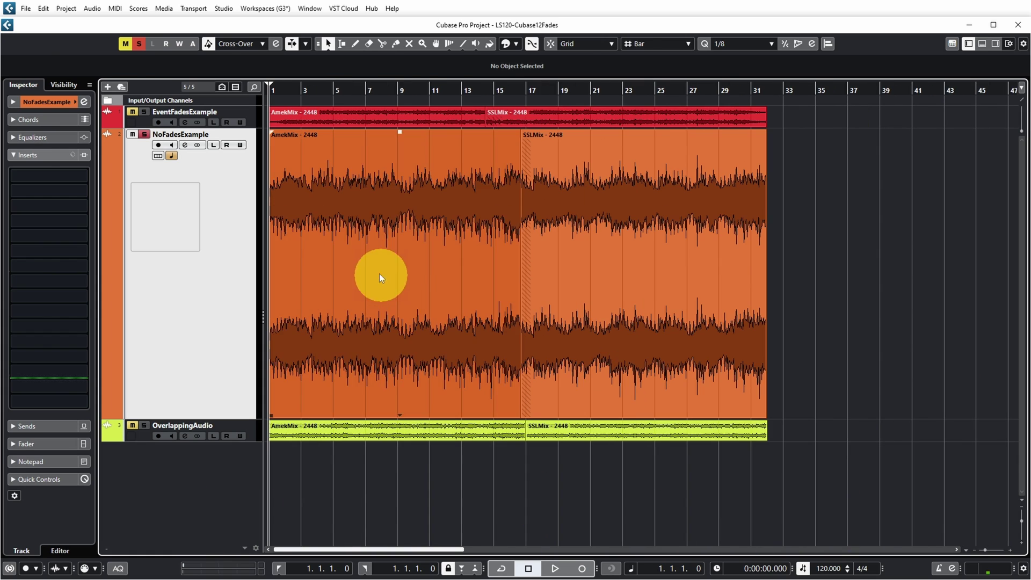
{"action": "left_click", "coordinate": [411, 297]}
{"action": "left_click_drag", "start_coordinate": [381, 260], "coordinate": [891, 256]}
{"action": "left_click", "coordinate": [902, 422]}
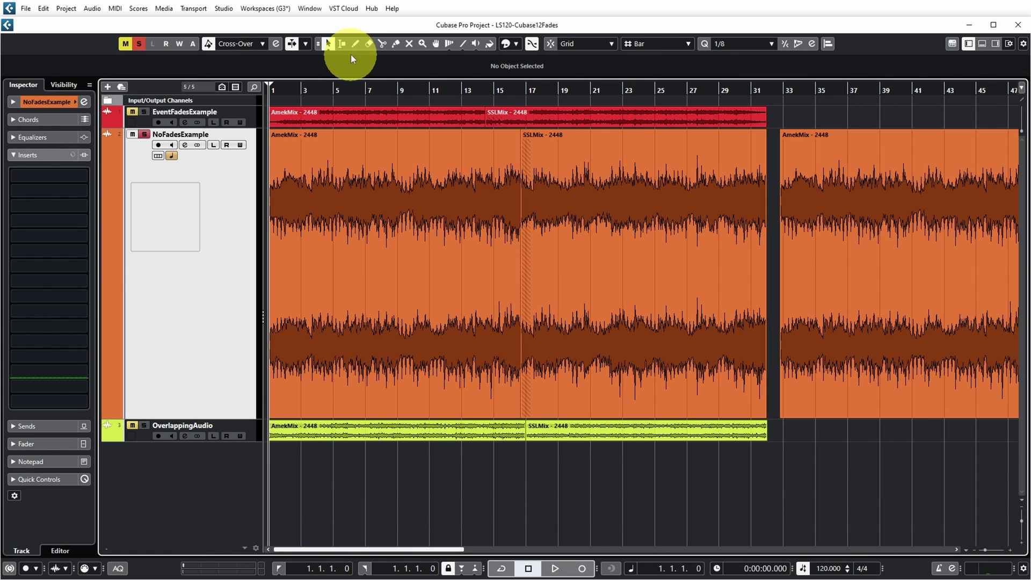
Select a range from 32.3.2.60 to 34.2.1.27 across the copied AmekMix event's start and start the Fade In offline process on it.
{"action": "left_click", "coordinate": [341, 43]}
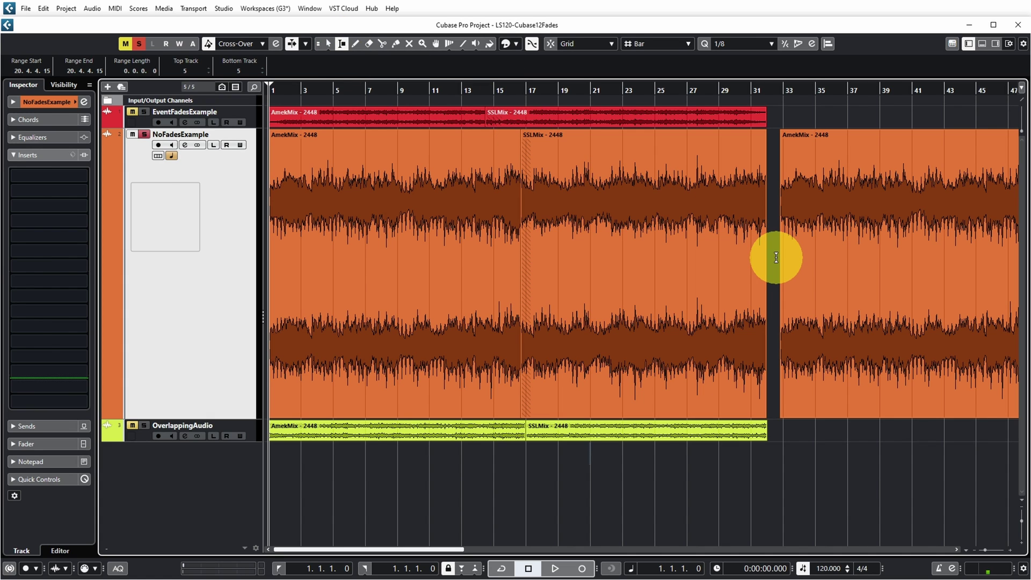
{"action": "left_click_drag", "start_coordinate": [780, 256], "coordinate": [801, 257]}
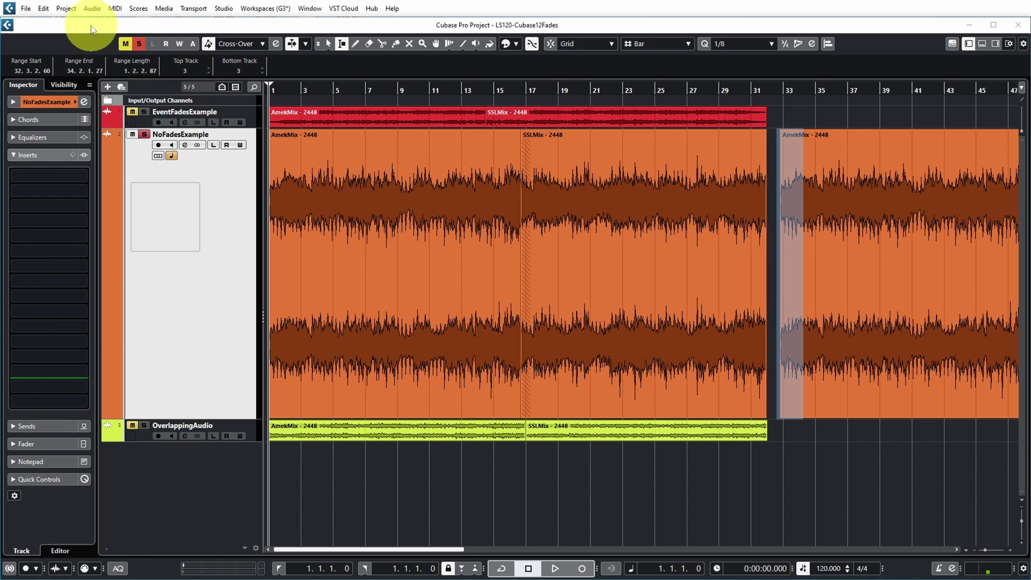
{"action": "left_click", "coordinate": [92, 9]}
{"action": "mouse_move", "coordinate": [161, 98]}
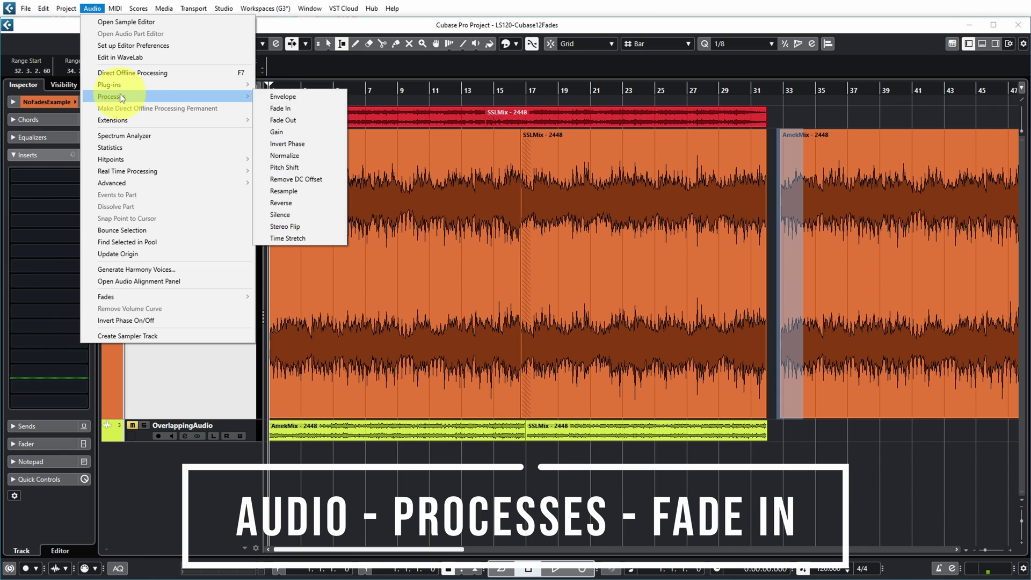
{"action": "left_click", "coordinate": [288, 110]}
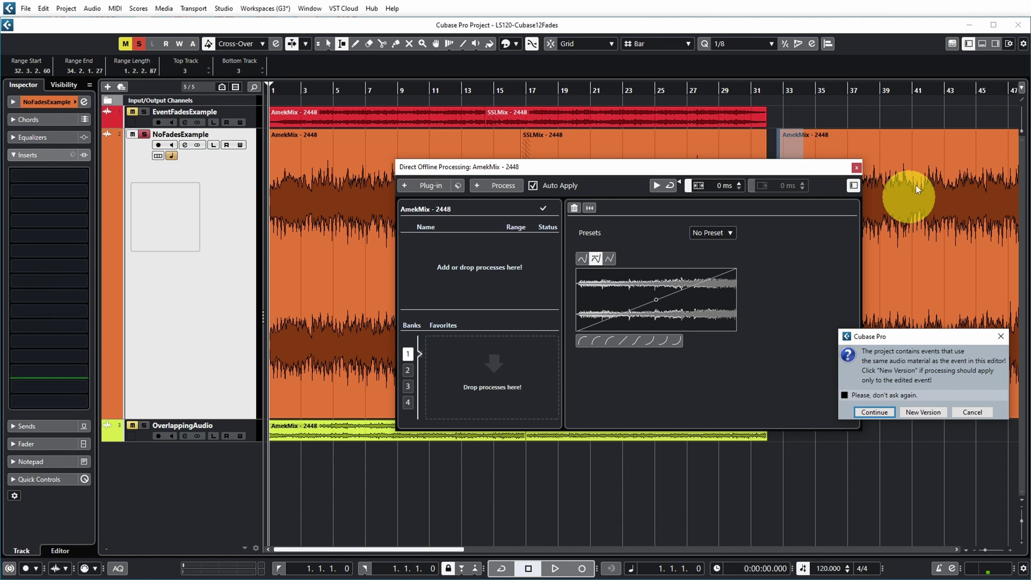
Apply the Fade In process to all events sharing the AmekMix audio, bend its curve to rise faster at first, and close the processing window.
{"action": "left_click", "coordinate": [874, 414]}
{"action": "left_click_drag", "start_coordinate": [610, 392], "coordinate": [589, 375]}
{"action": "left_click", "coordinate": [875, 412]}
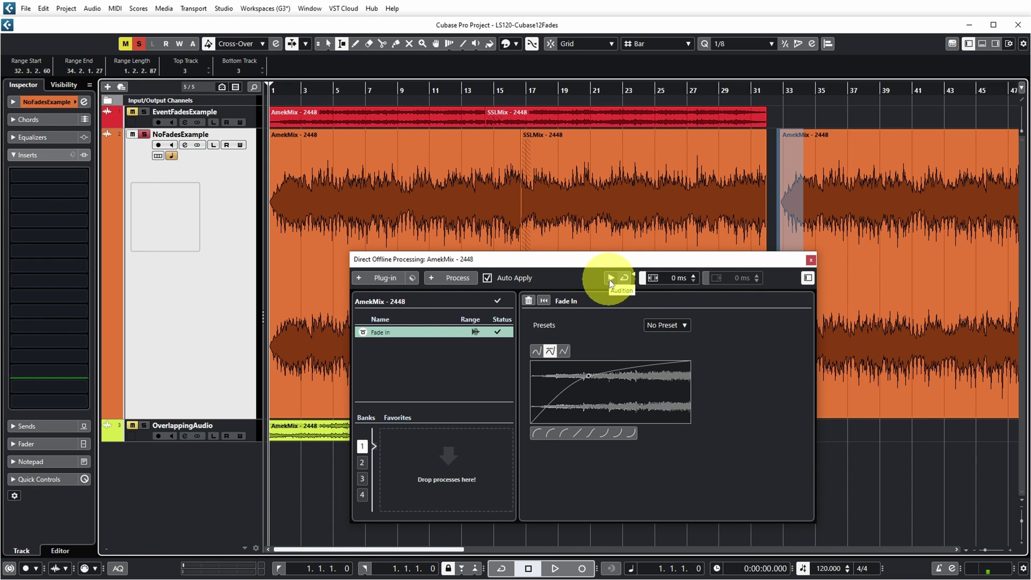
{"action": "left_click", "coordinate": [810, 263]}
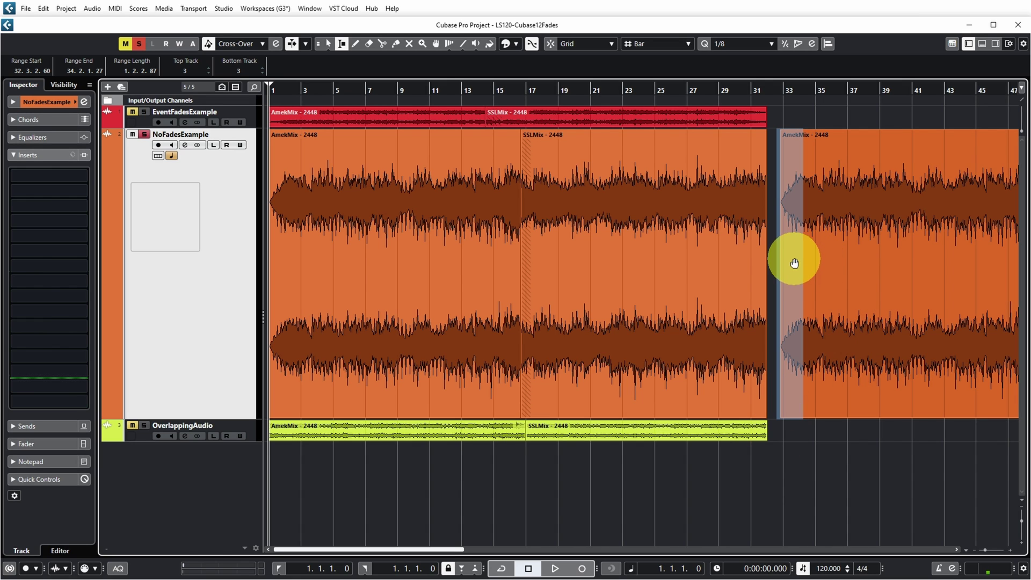
Delete the Fade In process from the copied AmekMix event's direct offline processing, for all events sharing the same audio.
{"action": "key", "text": "1"}
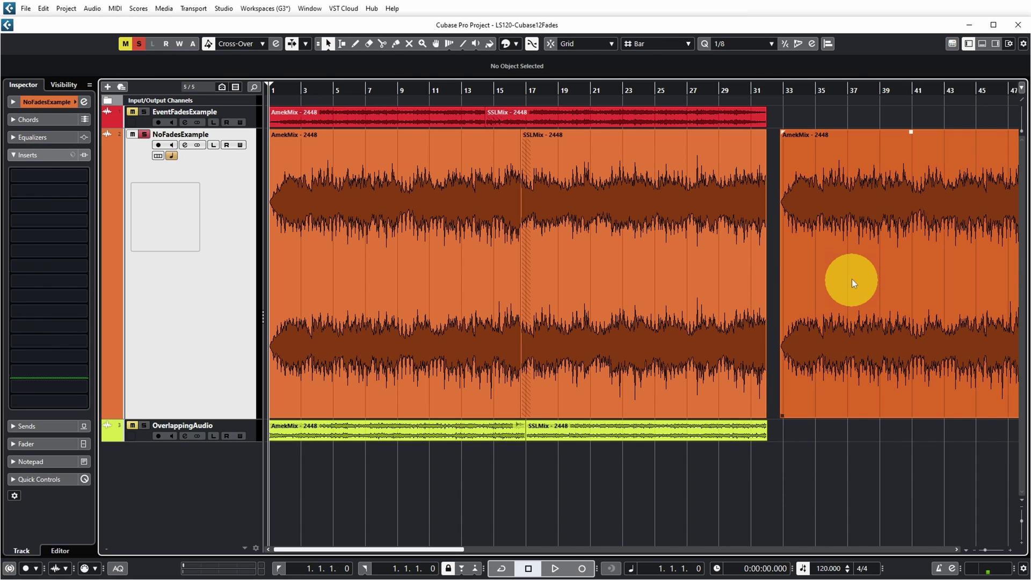
{"action": "left_click", "coordinate": [851, 280]}
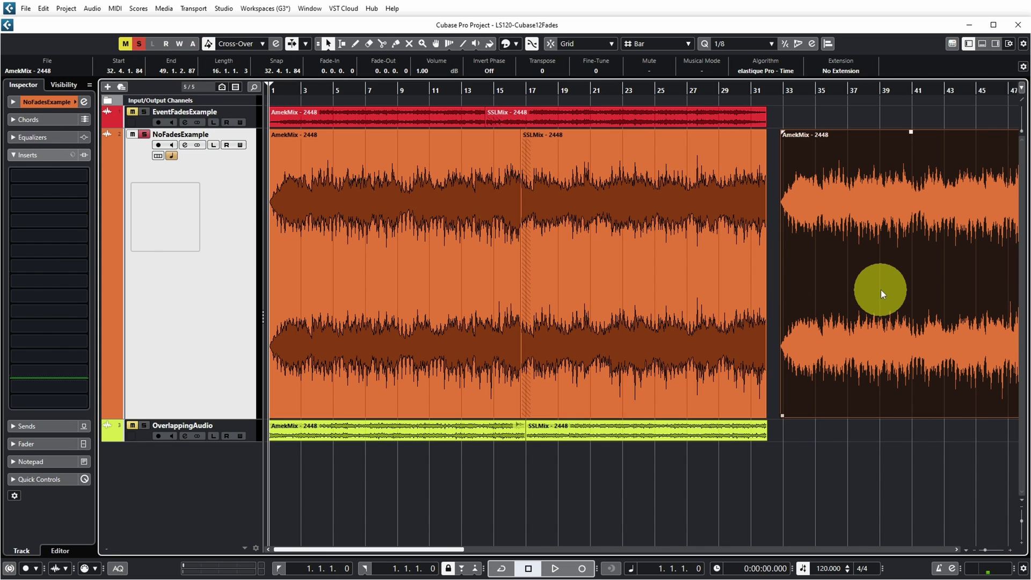
{"action": "left_click", "coordinate": [93, 9]}
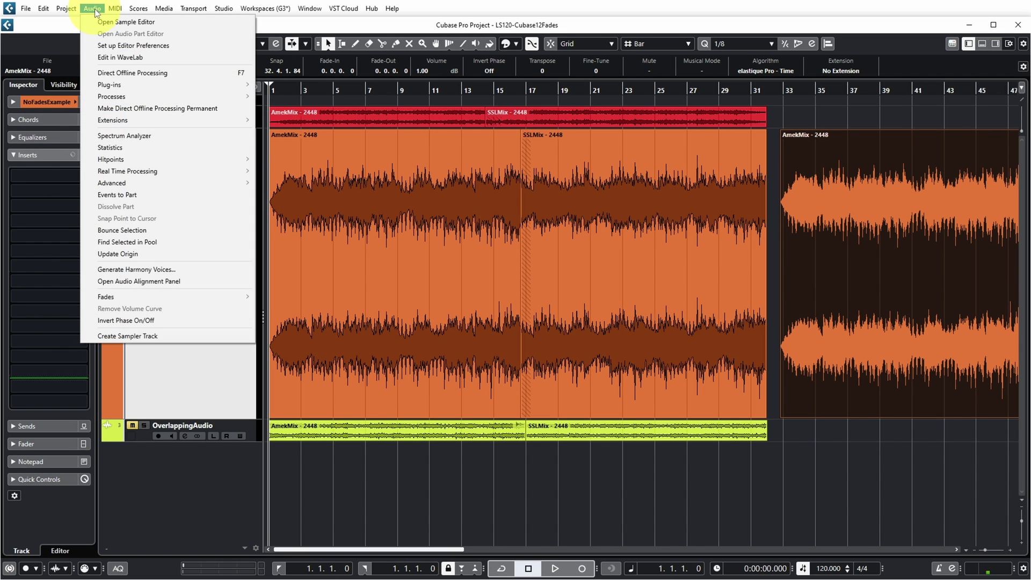
{"action": "left_click", "coordinate": [114, 74]}
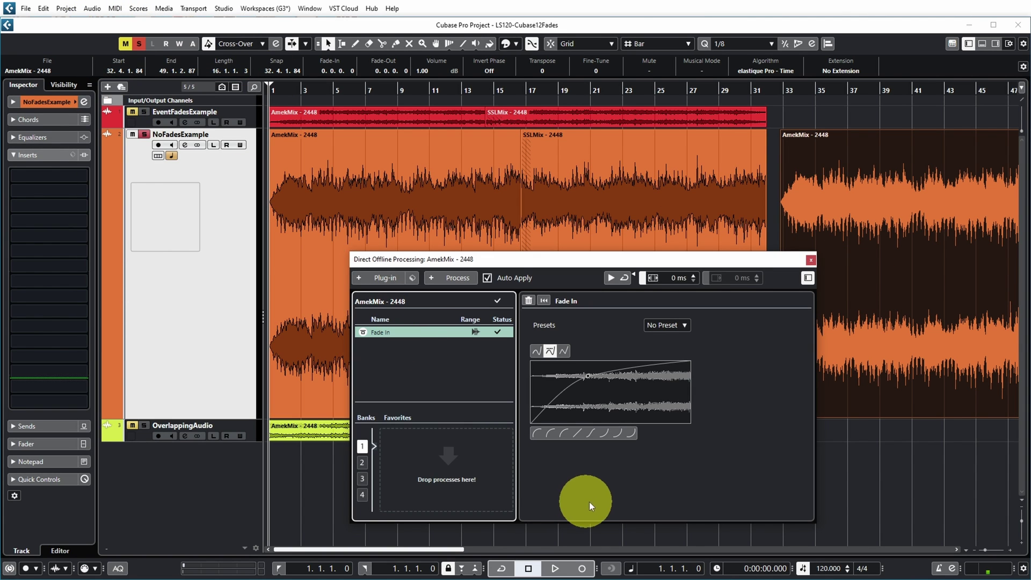
{"action": "left_click", "coordinate": [530, 303]}
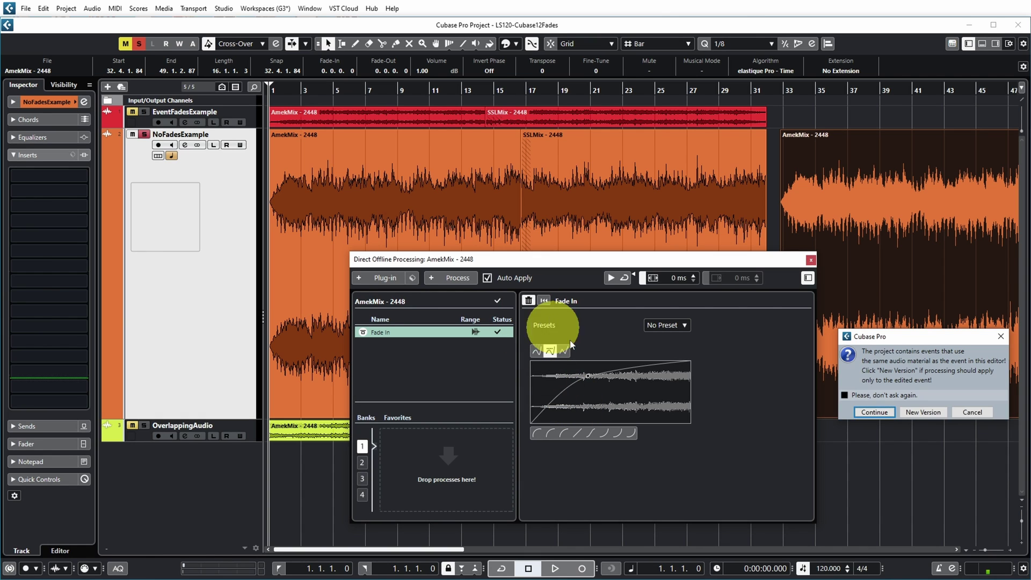
{"action": "left_click", "coordinate": [873, 411]}
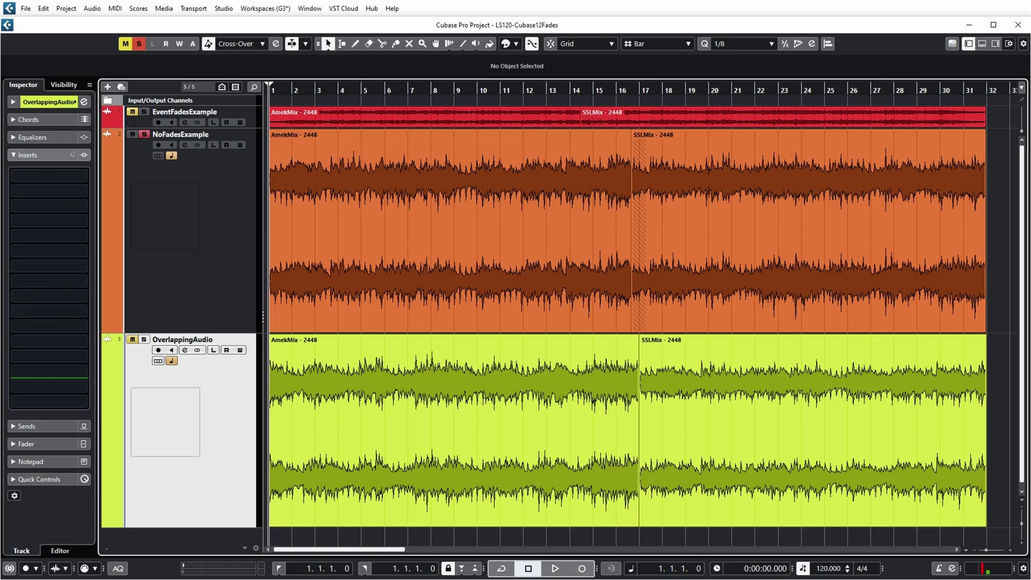
Select the AmekMix and SSLMix events on the NoFadesExample track in turn to examine their overlap near bar 17.
{"action": "left_click", "coordinate": [513, 249]}
{"action": "left_click", "coordinate": [758, 242]}
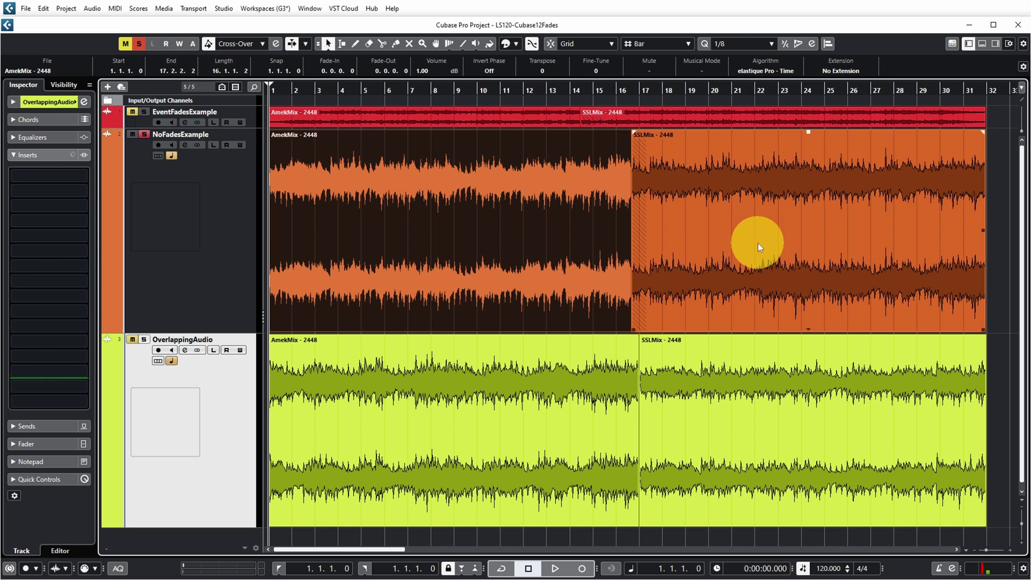
{"action": "left_click", "coordinate": [758, 243]}
{"action": "left_click", "coordinate": [600, 250]}
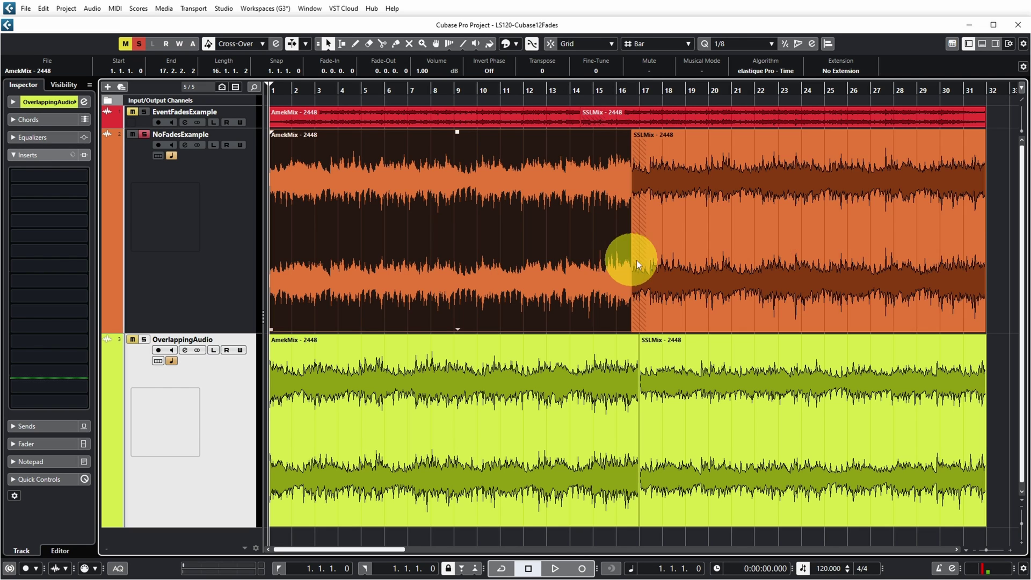
{"action": "left_click", "coordinate": [644, 260]}
{"action": "left_click", "coordinate": [623, 261]}
{"action": "left_click", "coordinate": [649, 261]}
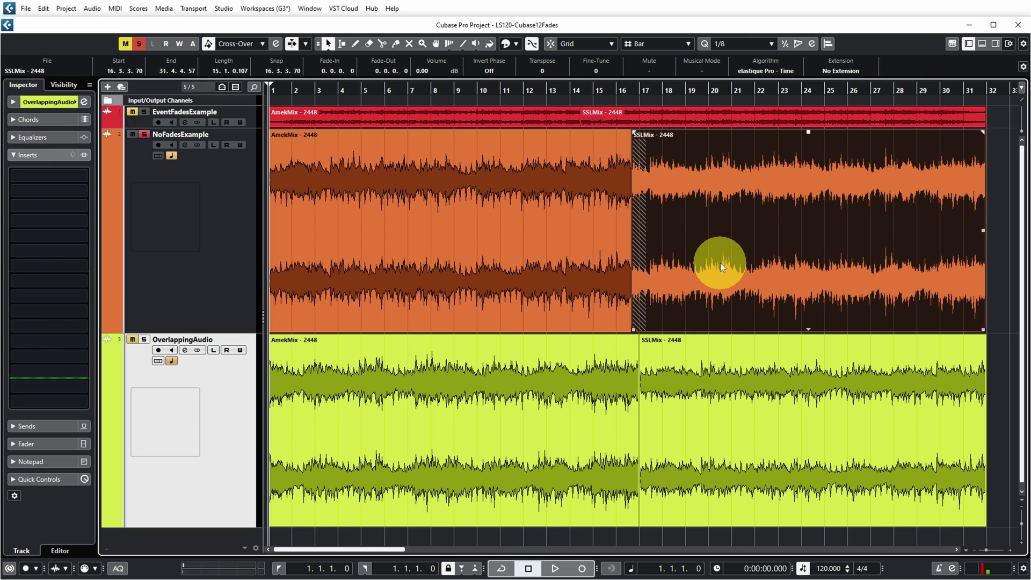
Crossfade the overlapping AmekMix and SSLMix events on the NoFadesExample track and look up the Crossfade command's shortcut.
{"action": "left_click", "coordinate": [564, 236]}
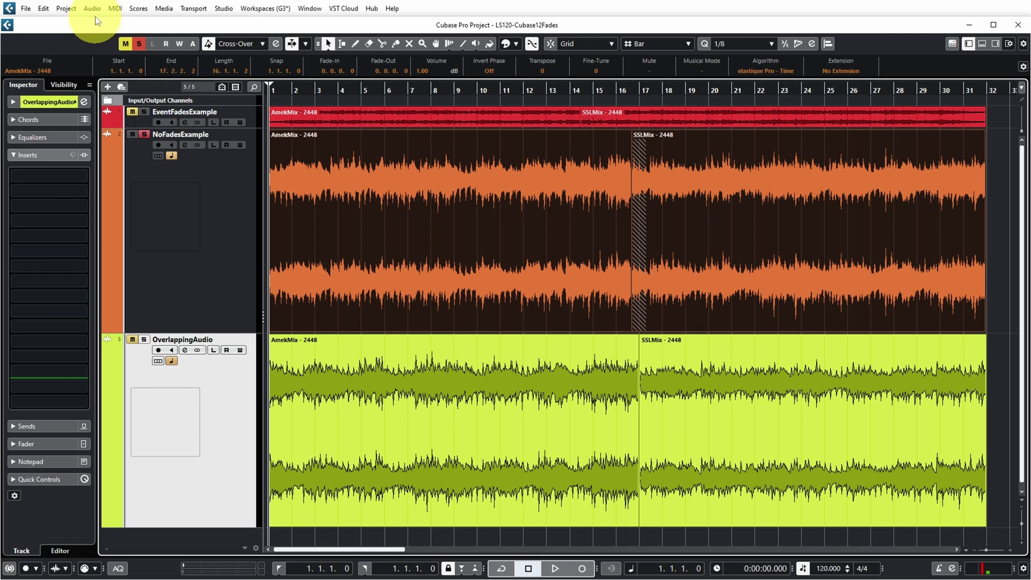
{"action": "left_click", "coordinate": [93, 9]}
{"action": "mouse_move", "coordinate": [190, 300]}
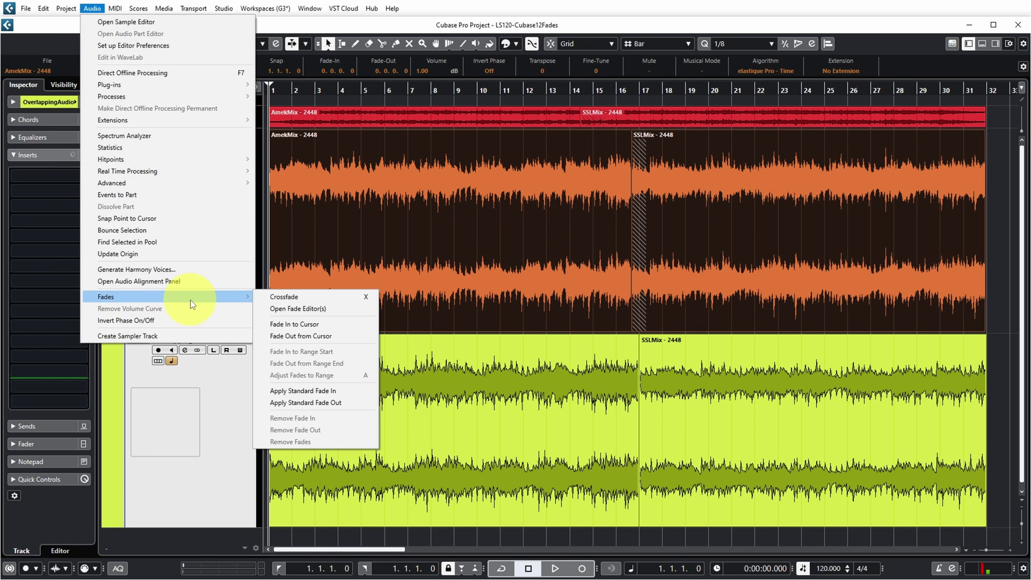
{"action": "left_click", "coordinate": [287, 297]}
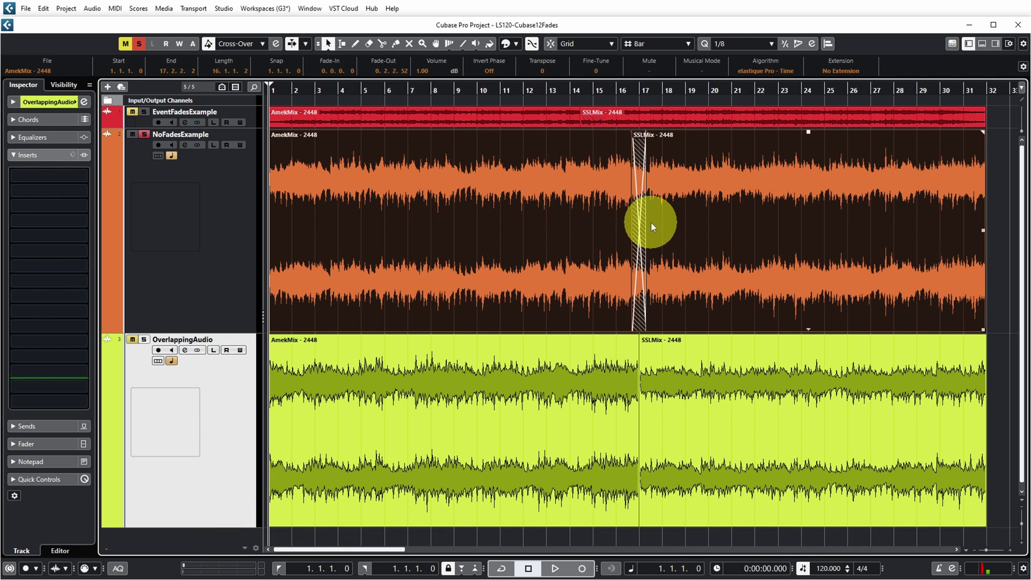
{"action": "left_click", "coordinate": [92, 9]}
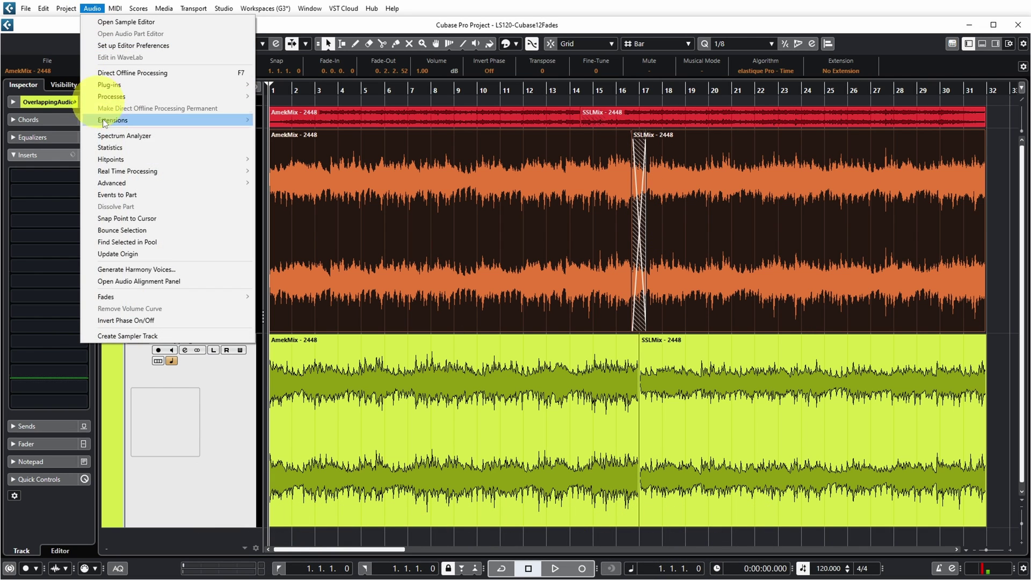
{"action": "mouse_move", "coordinate": [98, 301]}
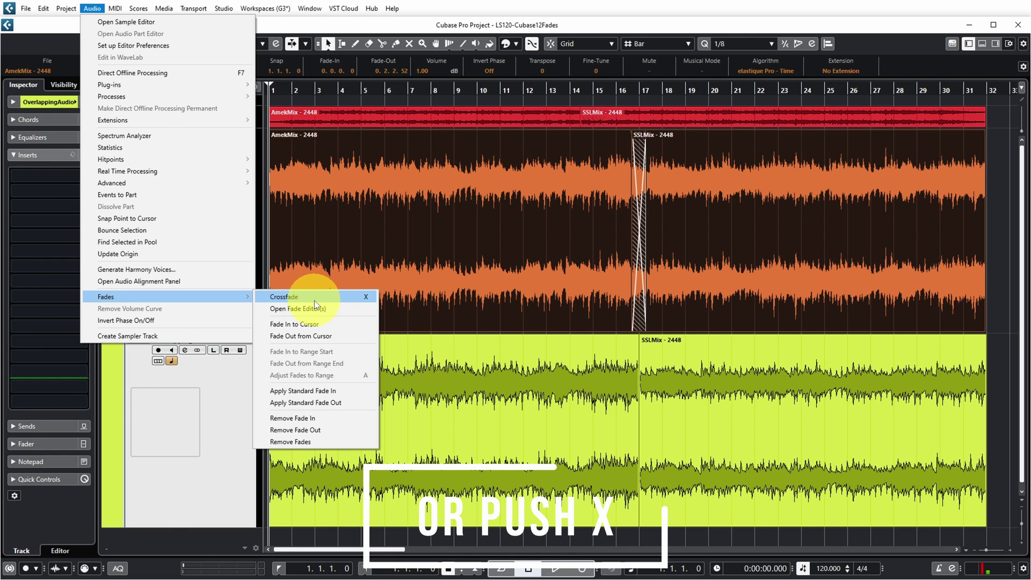
Trim the start of the NoFadesExample track's SSLMix event to 17.3.4.65 and try to crossfade it with the AmekMix event across the gap.
{"action": "left_click", "coordinate": [640, 244]}
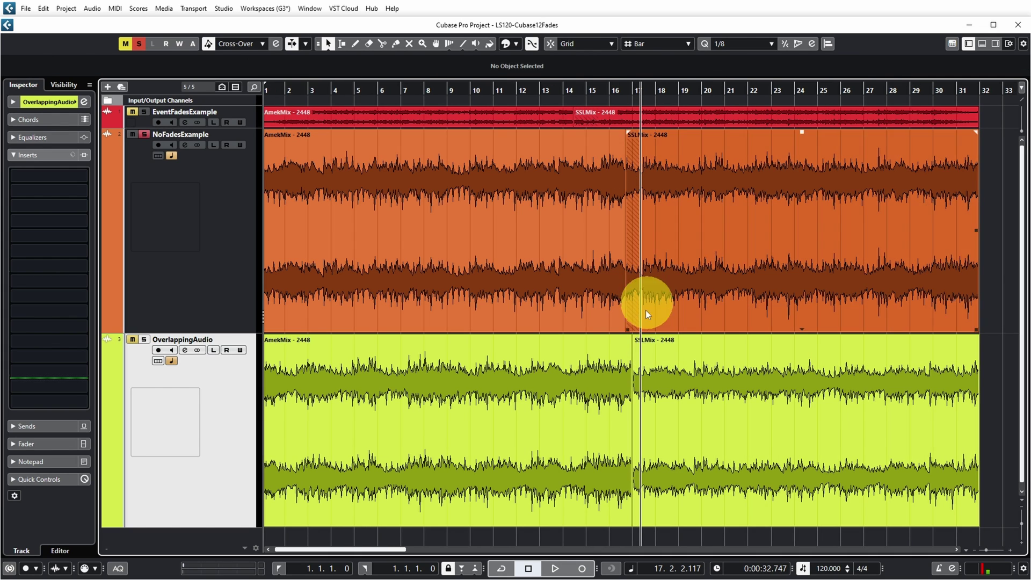
{"action": "left_click_drag", "start_coordinate": [627, 329], "coordinate": [650, 326]}
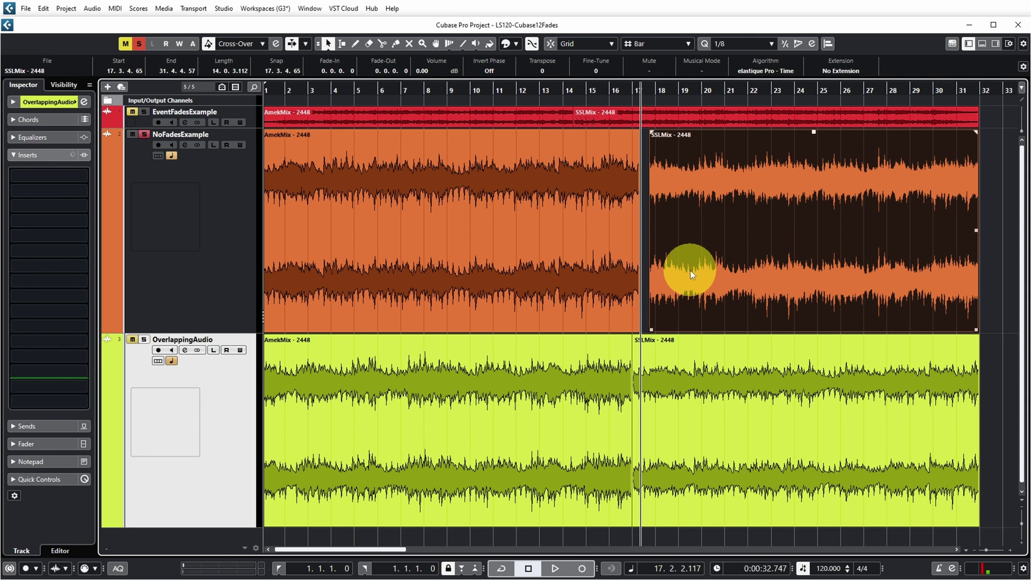
{"action": "left_click", "coordinate": [597, 250], "text": "shift"}
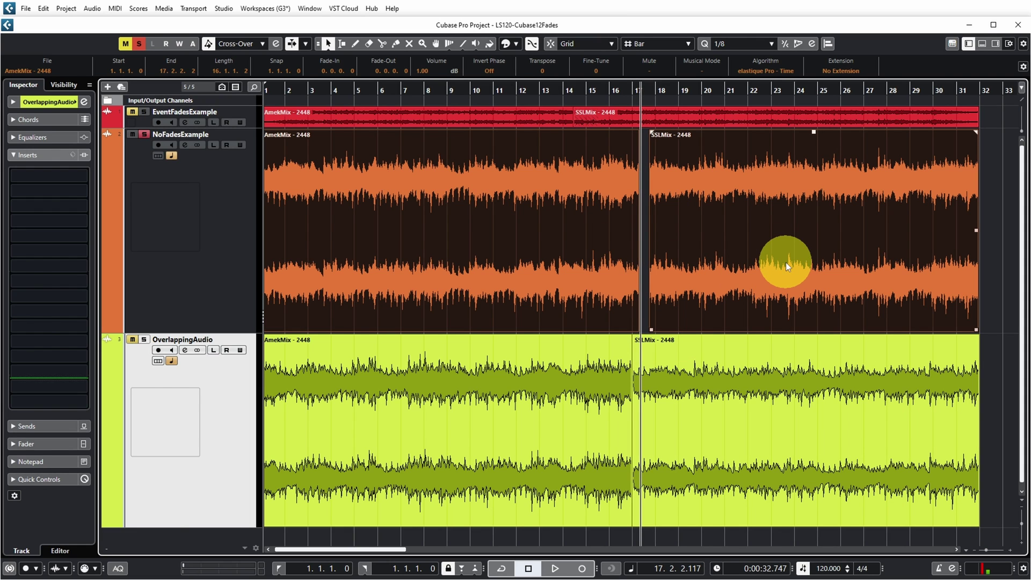
{"action": "key", "text": "x"}
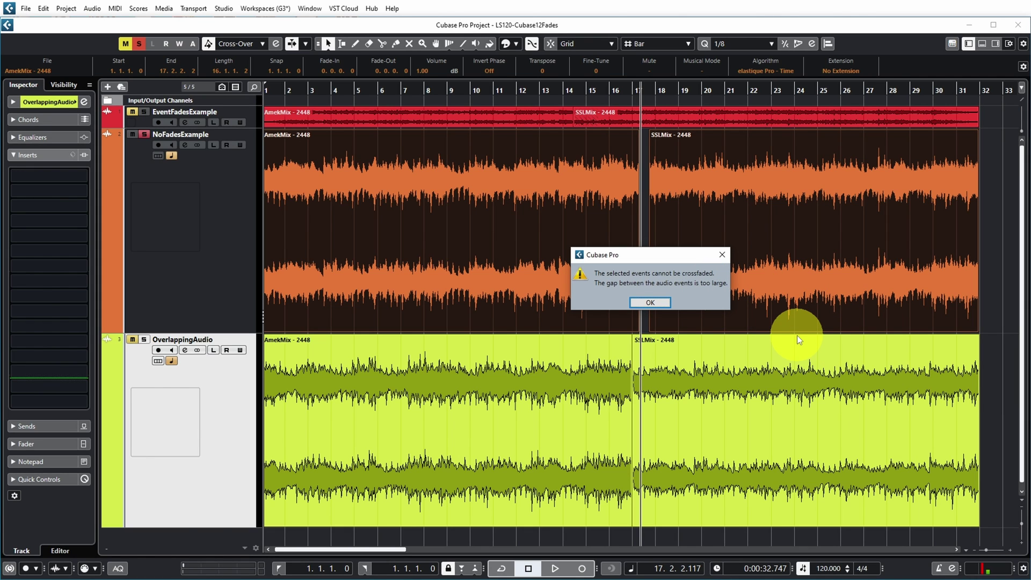
{"action": "left_click", "coordinate": [650, 303]}
Extend the start of the SSLMix event on the NoFadesExample track back to just after the AmekMix event's end, leaving a very small gap.
{"action": "key", "text": "h"}
{"action": "left_click_drag", "start_coordinate": [650, 322], "coordinate": [582, 329]}
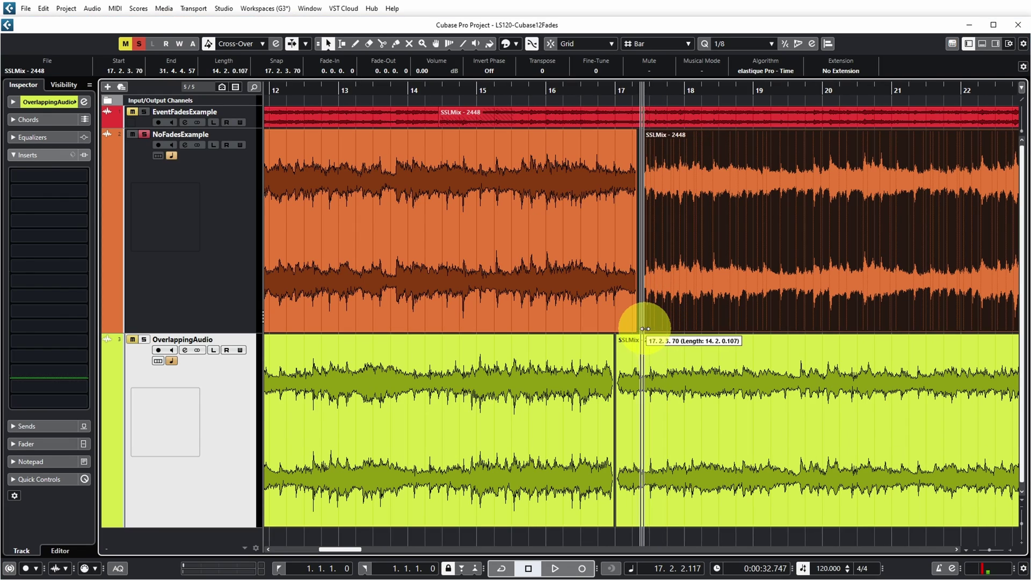
{"action": "key", "text": "h"}
{"action": "key", "text": "h"}
{"action": "key", "text": "h"}
{"action": "key", "text": "h"}
{"action": "key", "text": "g"}
{"action": "key", "text": "g"}
{"action": "key", "text": "g"}
{"action": "key", "text": "g"}
{"action": "key", "text": "g"}
Crossfade the AmekMix and SSLMix events on the NoFadesExample track across the small gap and inspect the crossfade up close.
{"action": "key", "text": "shift+Left"}
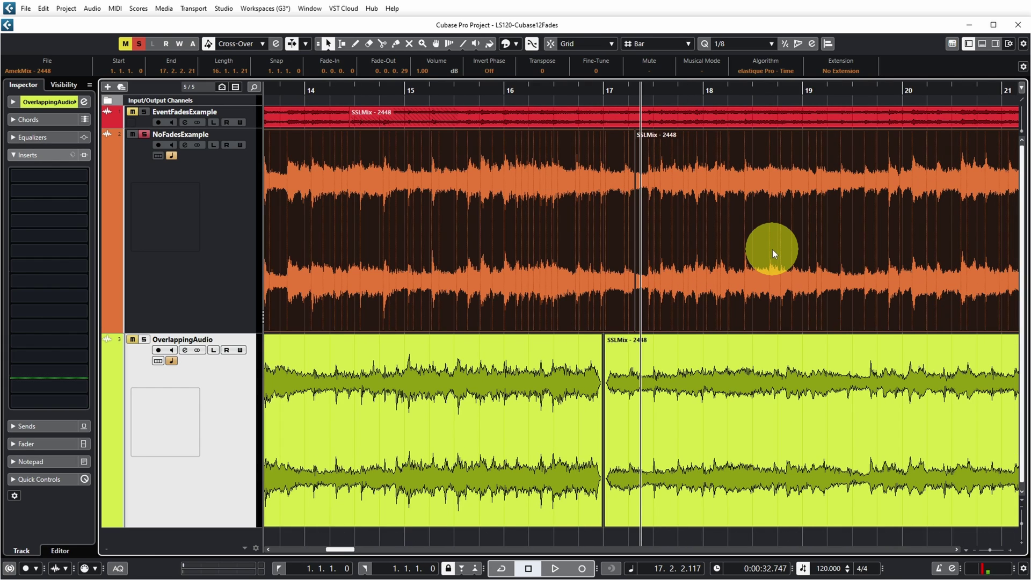
{"action": "key", "text": "h"}
{"action": "key", "text": "h"}
{"action": "key", "text": "h"}
{"action": "key", "text": "h"}
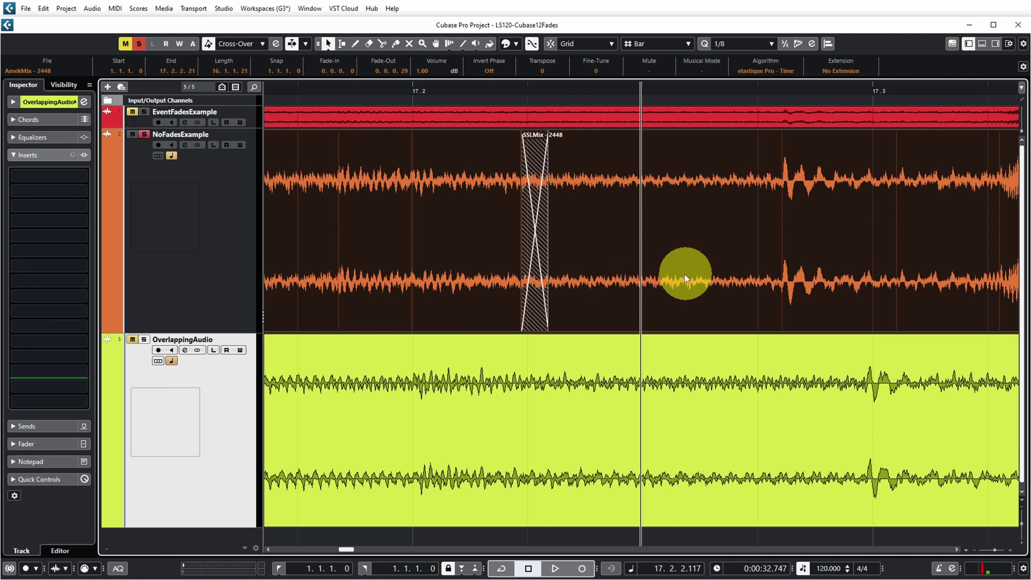
{"action": "key", "text": "h"}
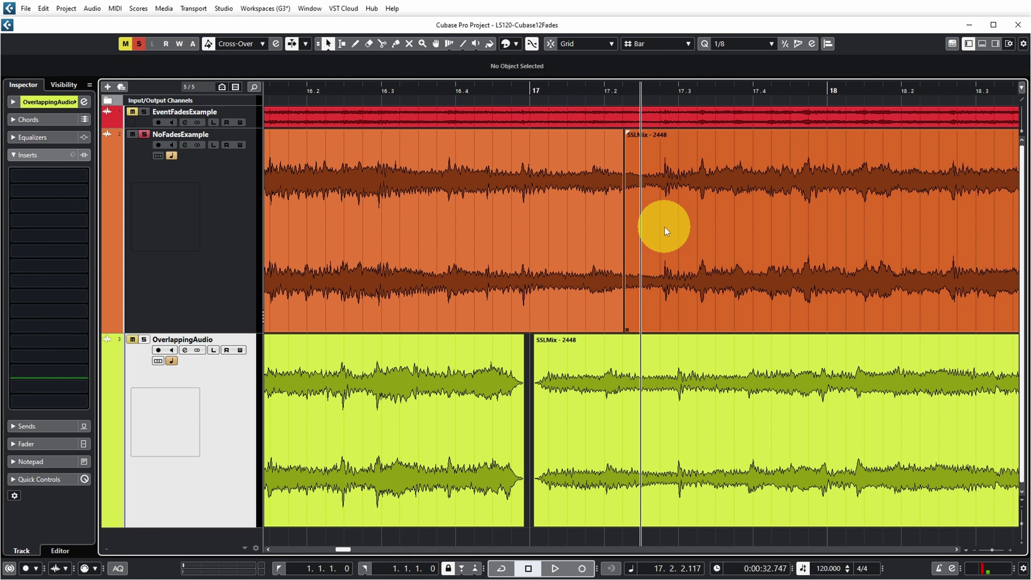
Select a range from 17.1.3.71 to 17.3.1.53 across the small gap on the NoFadesExample track and crossfade the two events over it.
{"action": "key", "text": "h"}
{"action": "key", "text": "h"}
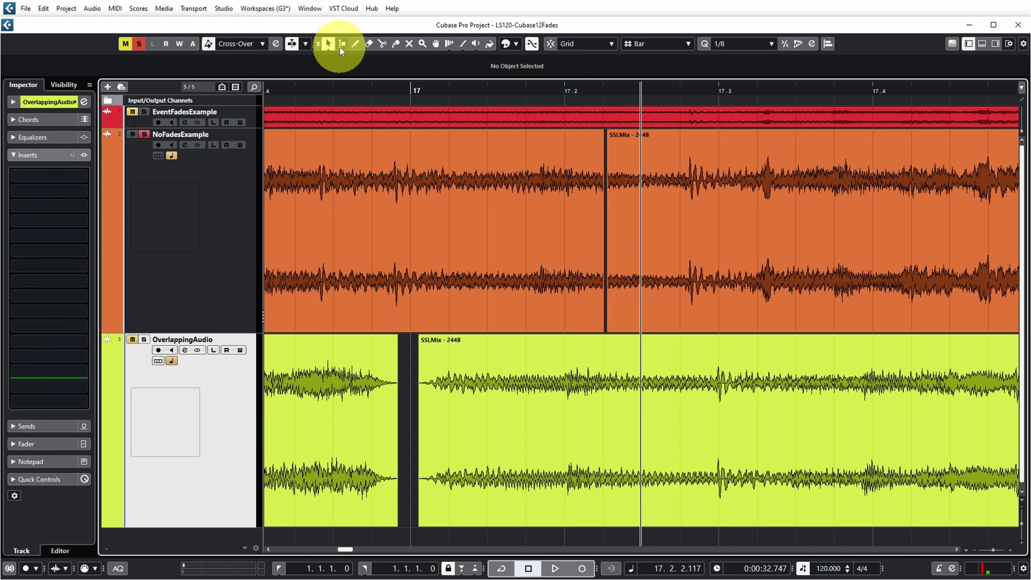
{"action": "left_click", "coordinate": [339, 47]}
{"action": "left_click_drag", "start_coordinate": [509, 252], "coordinate": [735, 256]}
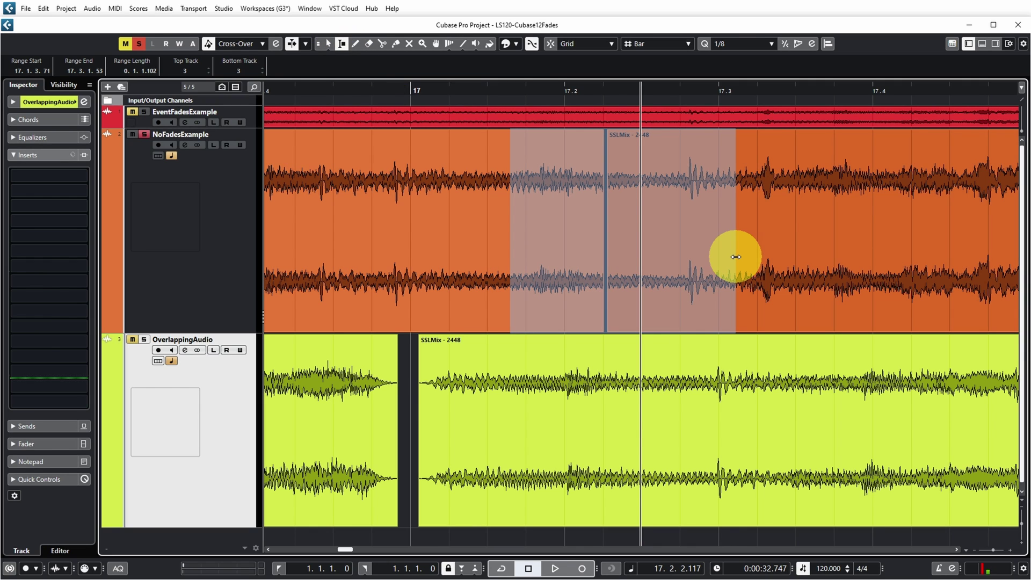
{"action": "key", "text": "x"}
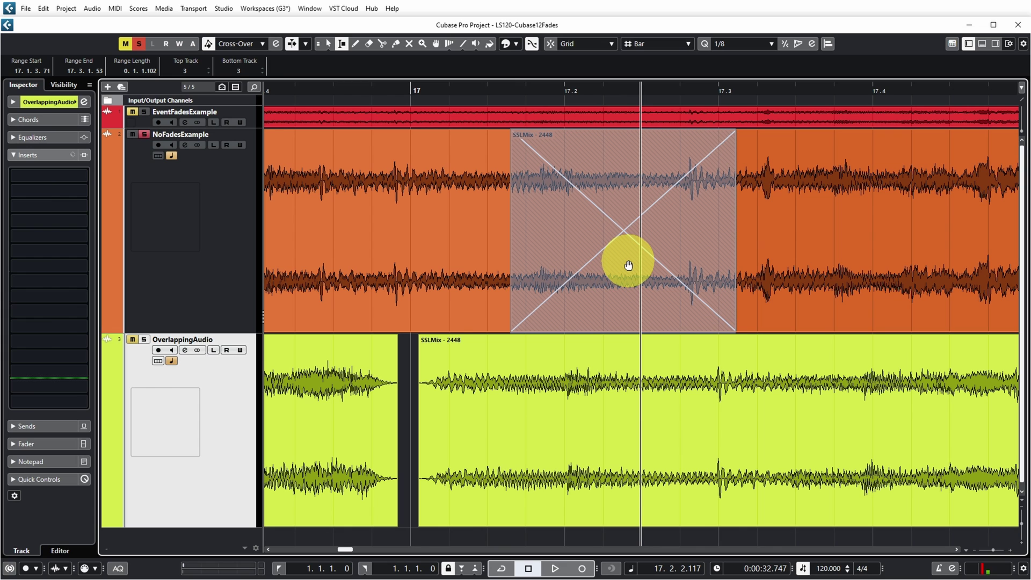
Select a wider range from 16.4.4.31 to 17.3.4.59 around the crossfade, apply the Crossfade command, and close the crossfade editor.
{"action": "key", "text": "g"}
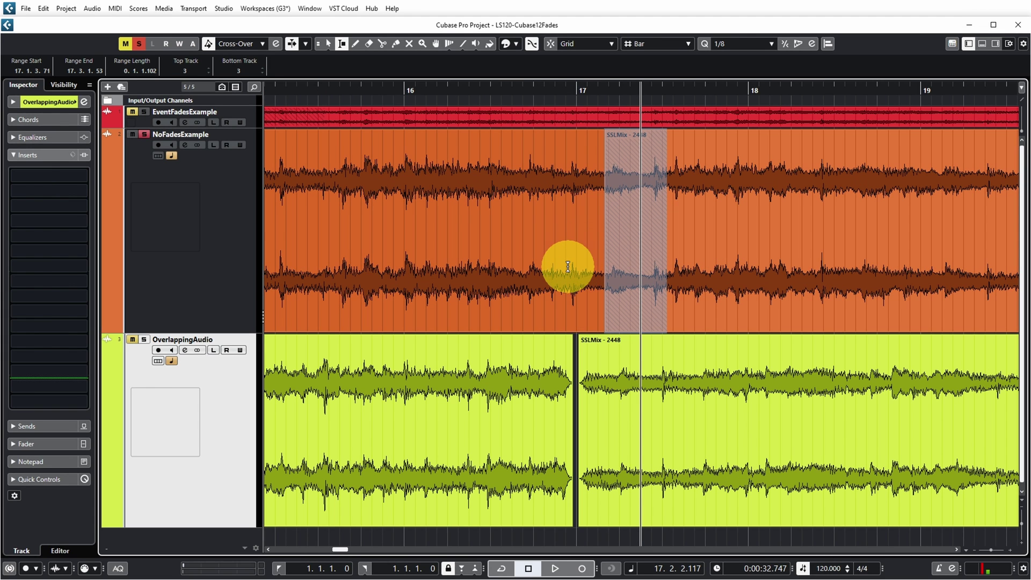
{"action": "left_click_drag", "start_coordinate": [568, 267], "coordinate": [699, 272]}
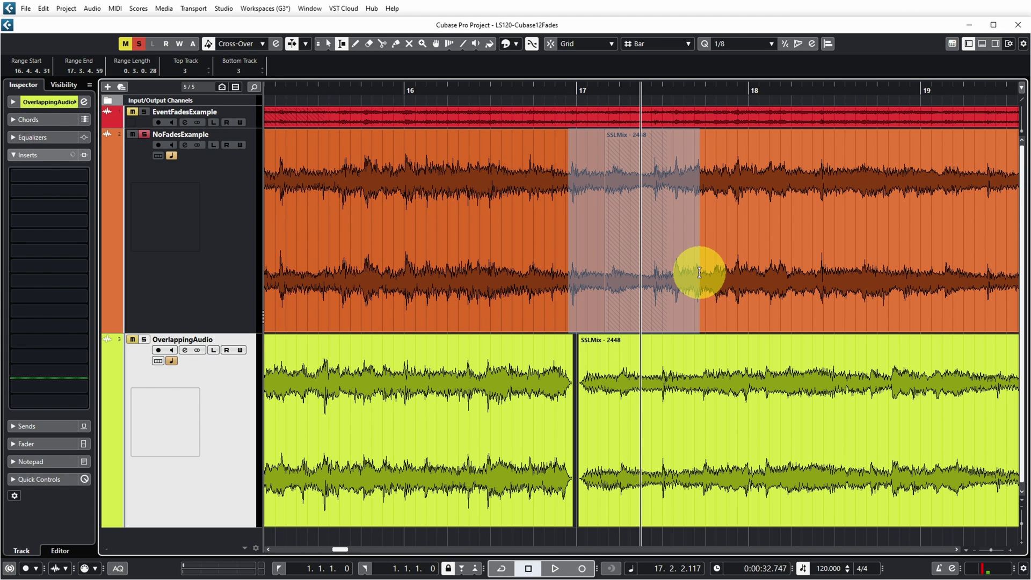
{"action": "key", "text": "x"}
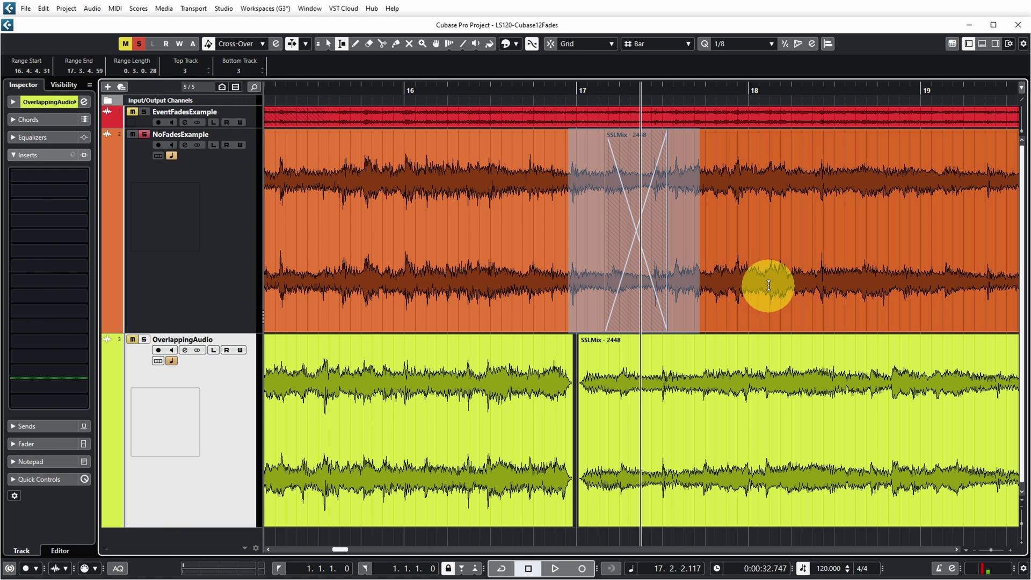
{"action": "key", "text": "x"}
{"action": "left_click_drag", "start_coordinate": [672, 34], "coordinate": [766, 86]}
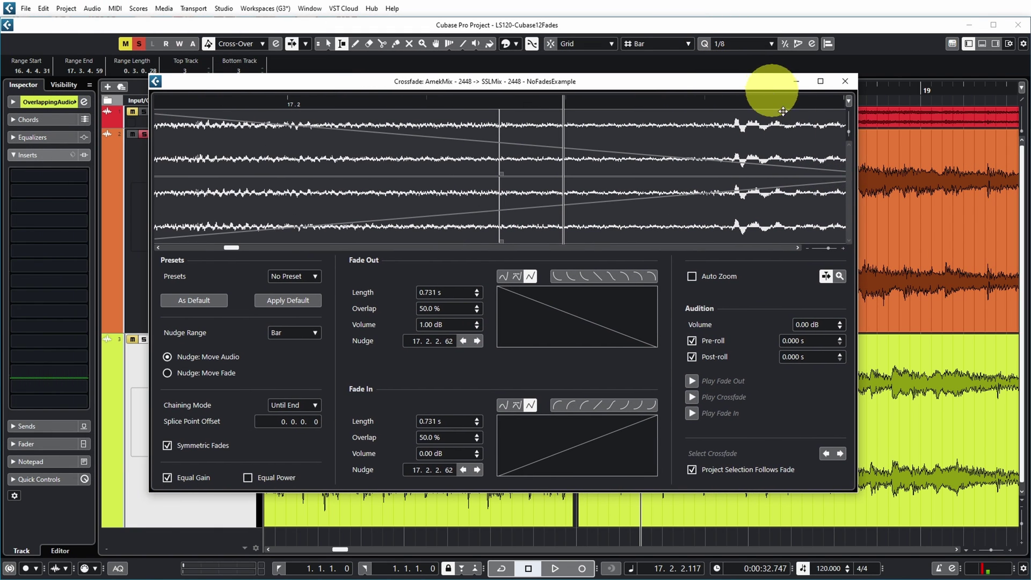
{"action": "left_click", "coordinate": [845, 81]}
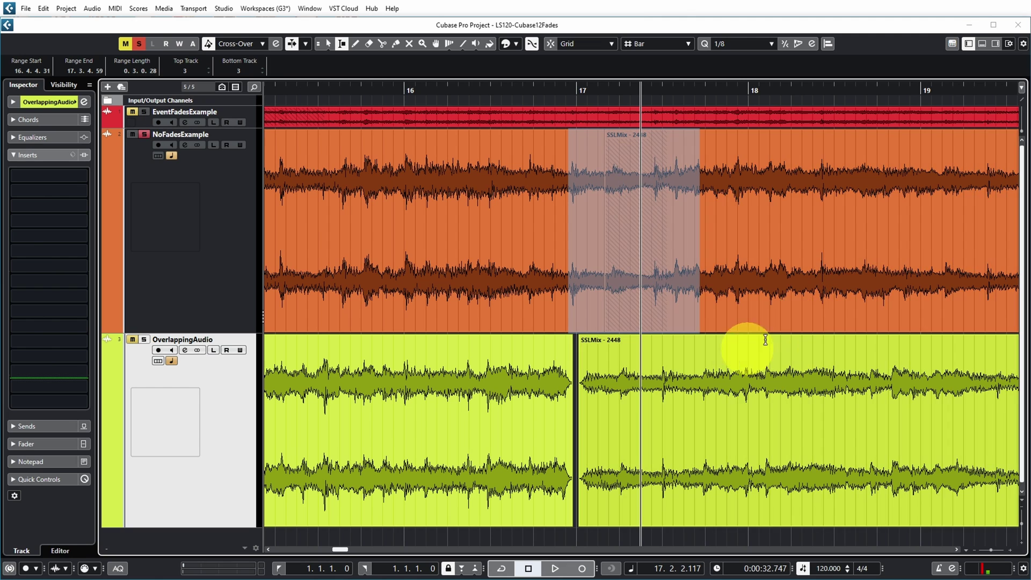
{"action": "key", "text": "ctrl+z"}
{"action": "key", "text": "ctrl+shift+z"}
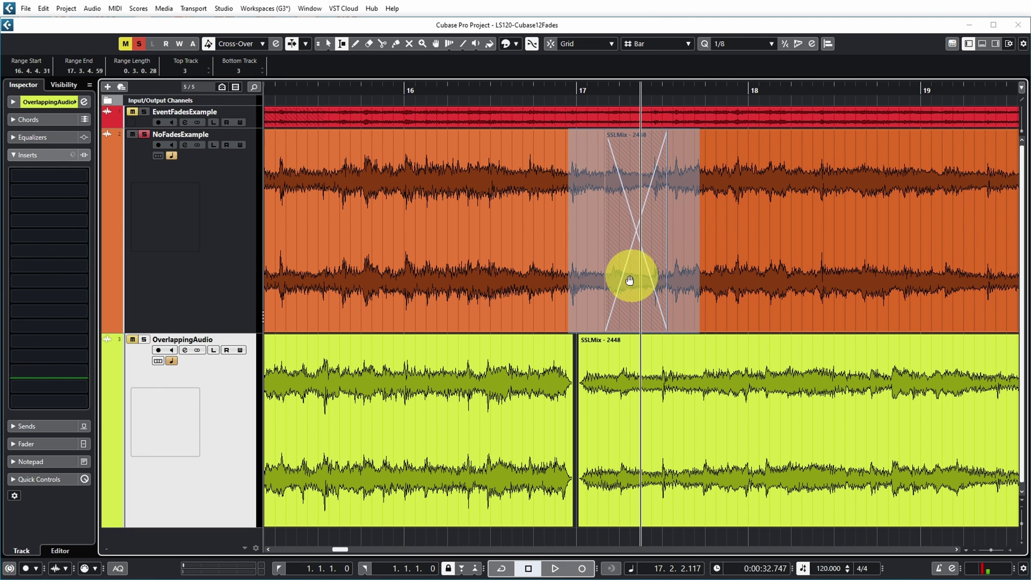
{"action": "key", "text": "ctrl+z"}
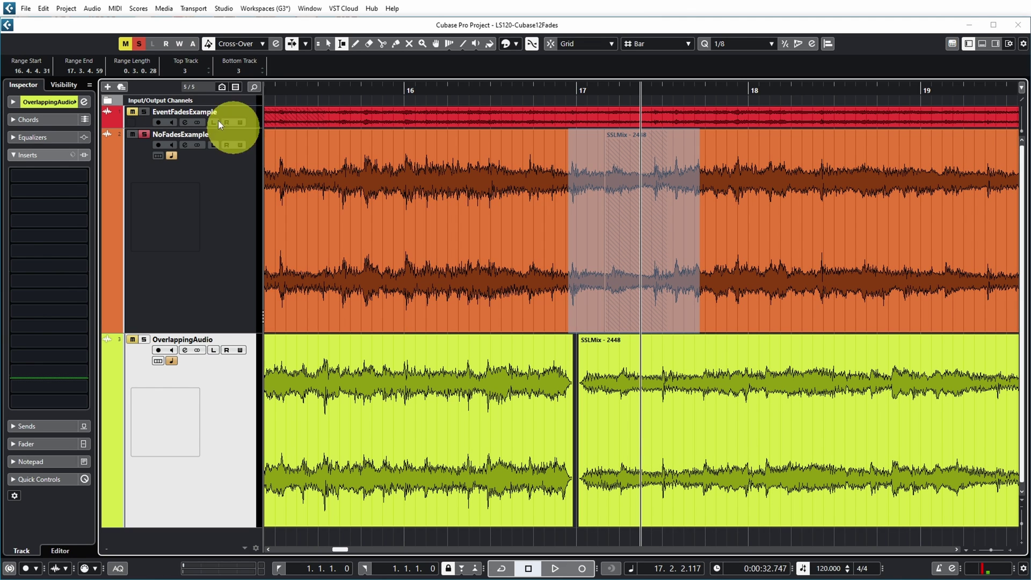
Adjust the AmekMix–SSLMix crossfade on the NoFadesExample track to fill the selected range.
{"action": "left_click", "coordinate": [94, 8]}
{"action": "mouse_move", "coordinate": [160, 299]}
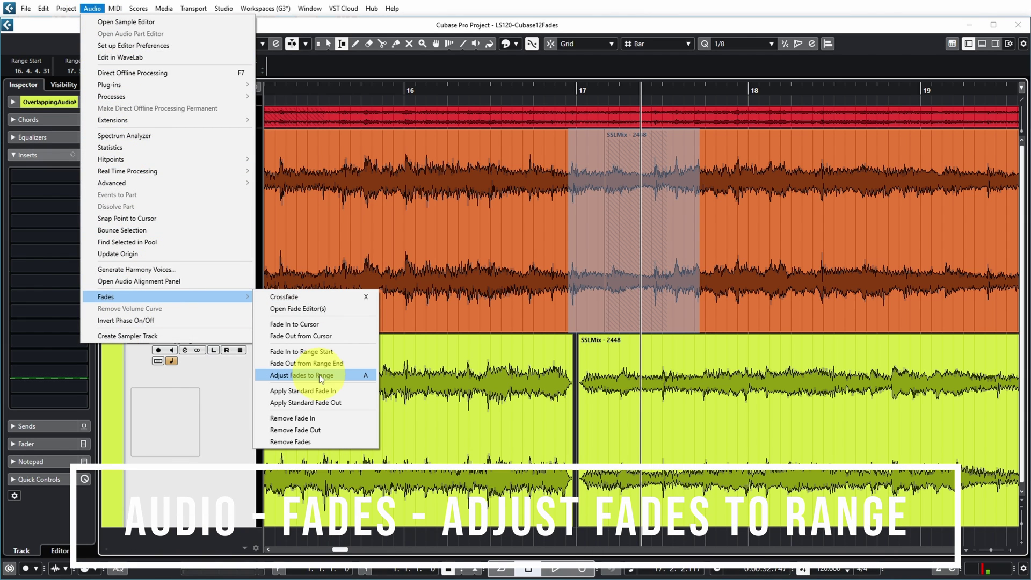
{"action": "left_click", "coordinate": [318, 374]}
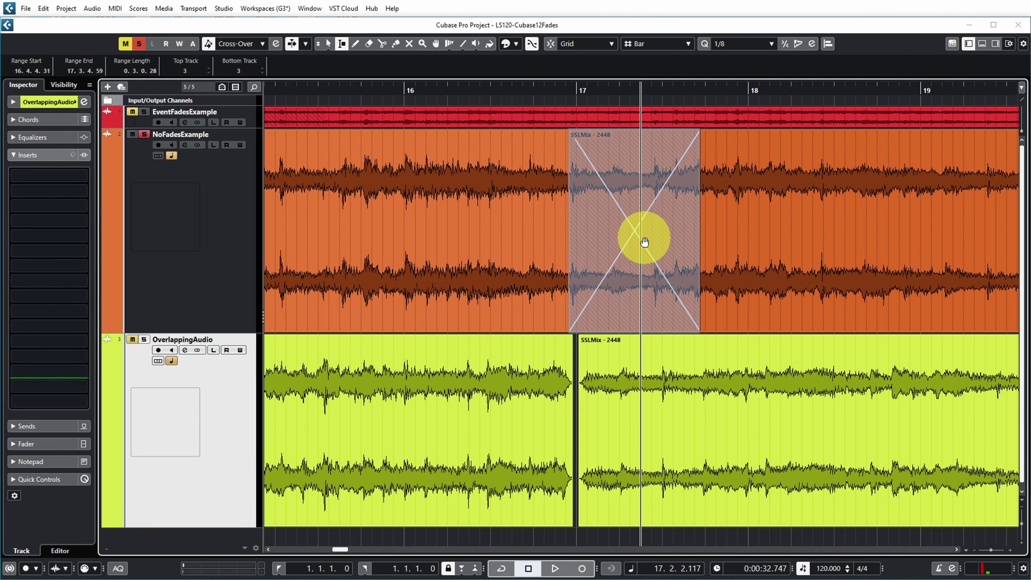
{"action": "key", "text": "ctrl+z"}
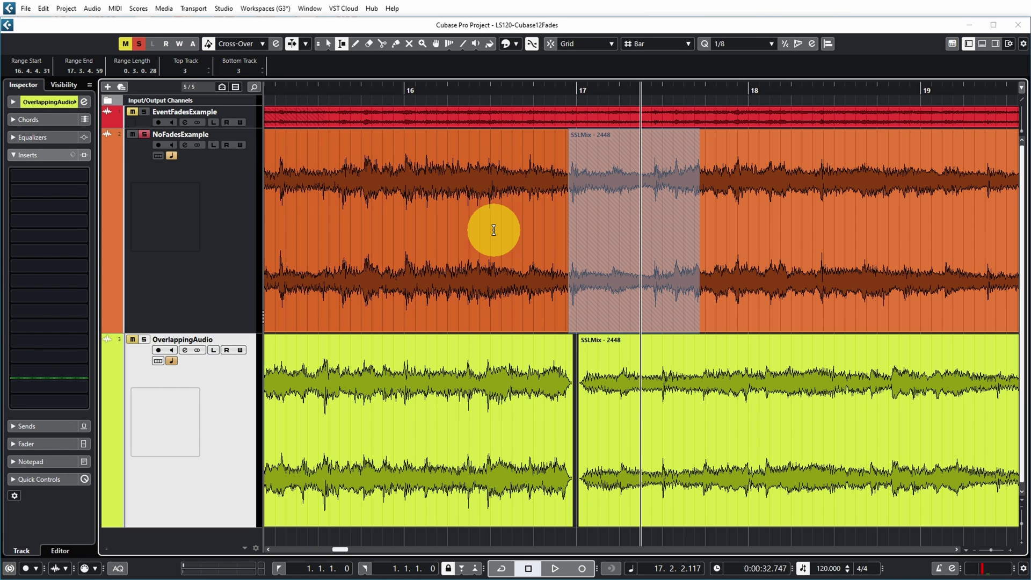
Shrink the NoFadesExample track and move the SSLMix event on the OverlappingAudio track up against the end of the AmekMix event.
{"action": "left_click_drag", "start_coordinate": [216, 333], "coordinate": [228, 150]}
{"action": "left_click", "coordinate": [489, 293]}
{"action": "key", "text": "h"}
{"action": "key", "text": "h"}
{"action": "key", "text": "h"}
{"action": "key", "text": "h"}
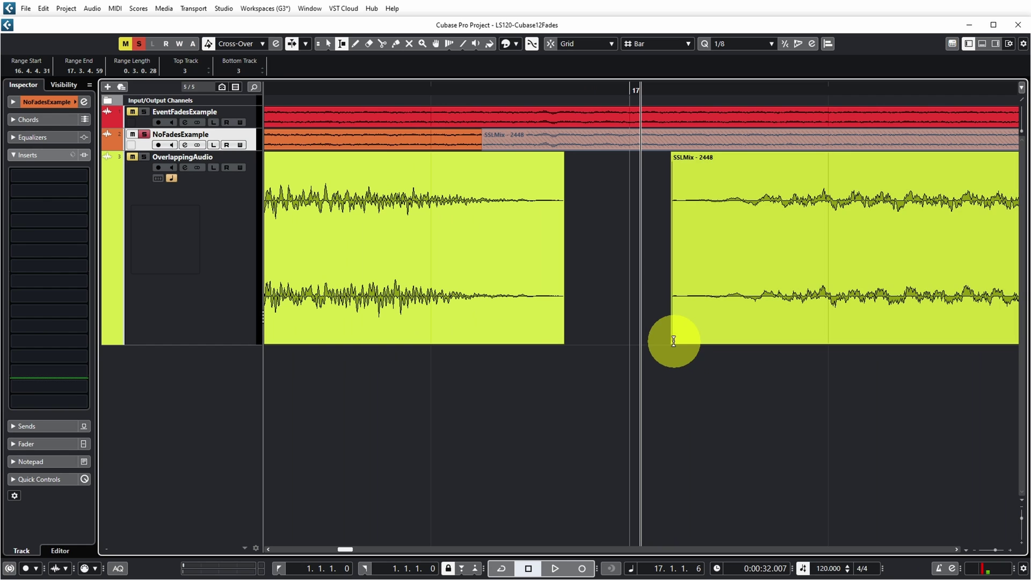
{"action": "right_click", "coordinate": [670, 334]}
{"action": "left_click", "coordinate": [666, 325]}
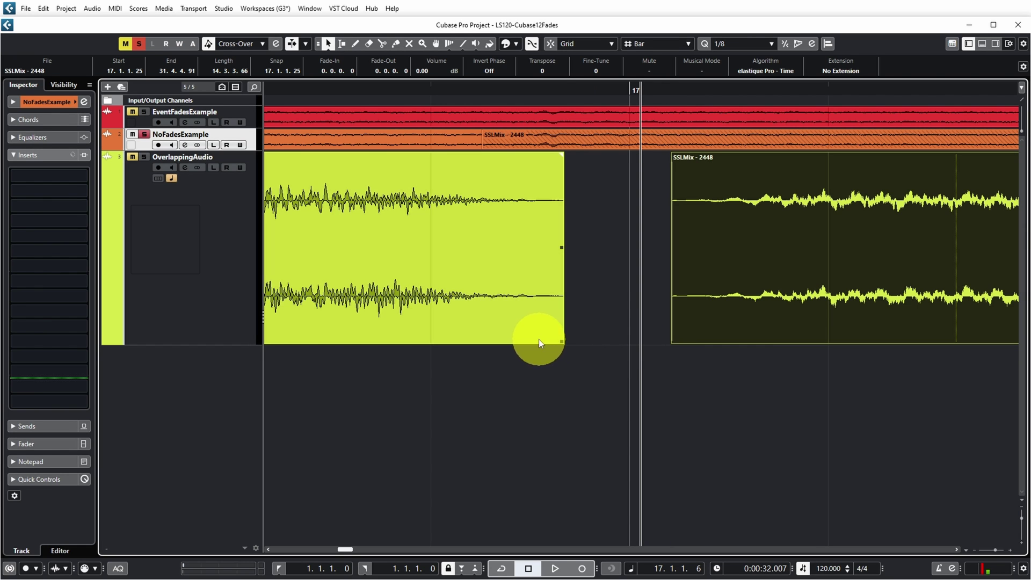
{"action": "left_click", "coordinate": [537, 339]}
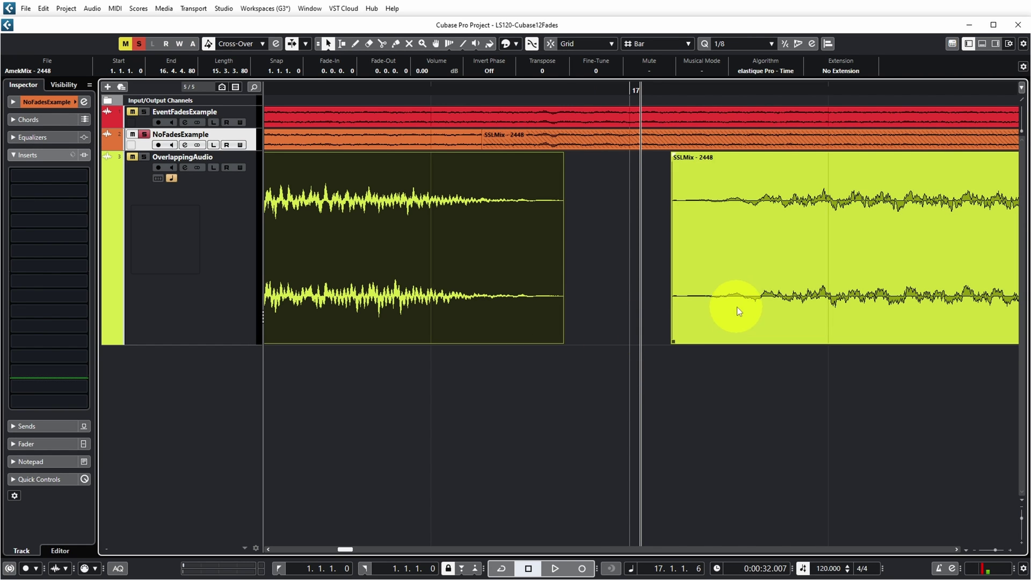
{"action": "left_click_drag", "start_coordinate": [746, 258], "coordinate": [638, 274]}
Try to crossfade the adjoining AmekMix and SSLMix events on the OverlappingAudio track.
{"action": "key", "text": "x"}
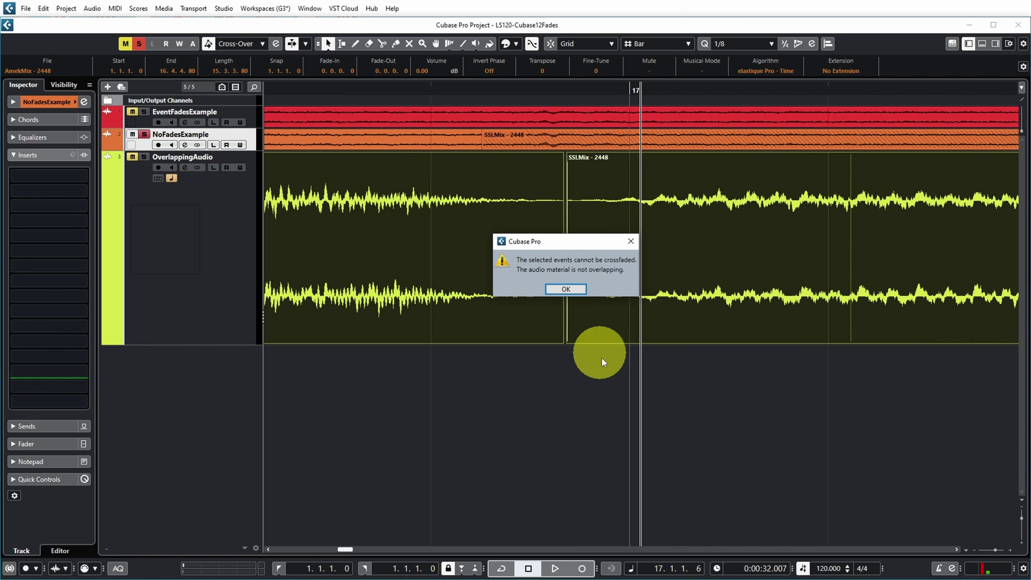
{"action": "left_click", "coordinate": [631, 241]}
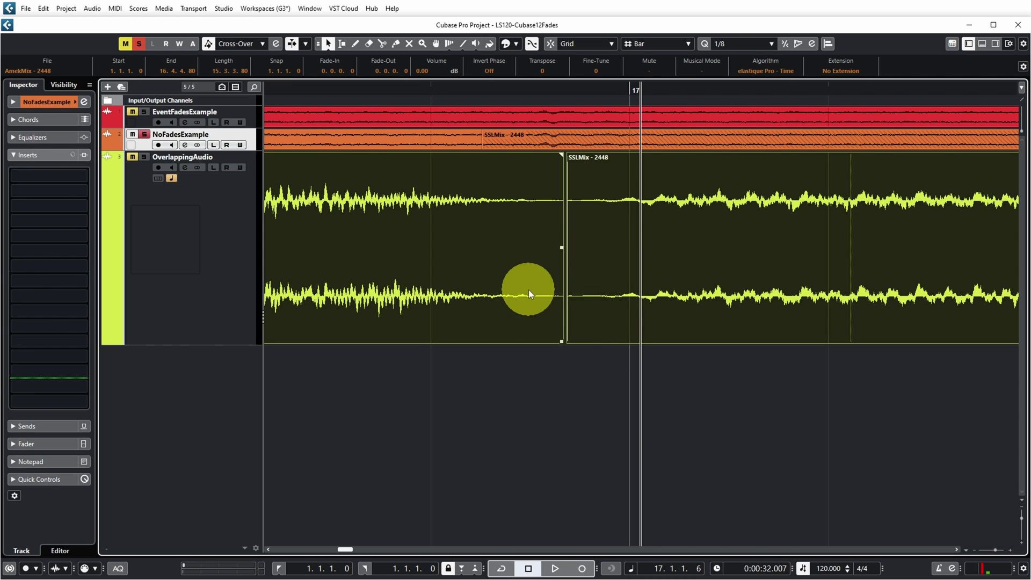
{"action": "left_click", "coordinate": [608, 355]}
{"action": "mouse_move", "coordinate": [562, 338]}
{"action": "left_mouse_down"}
{"action": "mouse_move", "coordinate": [534, 334]}
{"action": "mouse_move", "coordinate": [572, 345]}
{"action": "mouse_move", "coordinate": [686, 334]}
{"action": "mouse_move", "coordinate": [546, 327]}
{"action": "mouse_move", "coordinate": [569, 341]}
{"action": "left_mouse_up"}
Move the SSLMix event on the OverlappingAudio track earlier so it overlaps the AmekMix event's end, and crossfade the overlap.
{"action": "key", "text": "h"}
{"action": "key", "text": "h"}
{"action": "key", "text": "h"}
{"action": "key", "text": "h"}
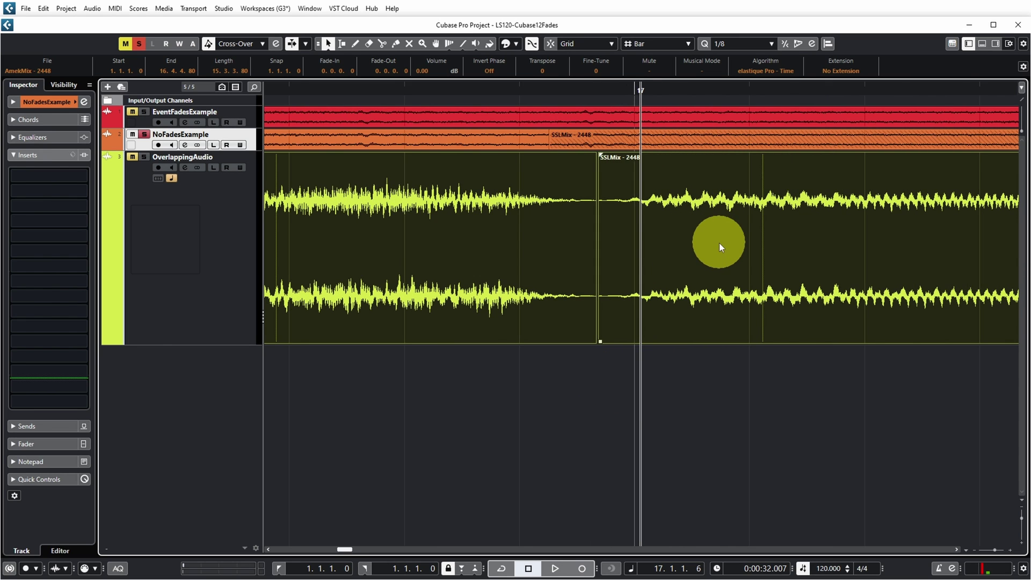
{"action": "key", "text": "g"}
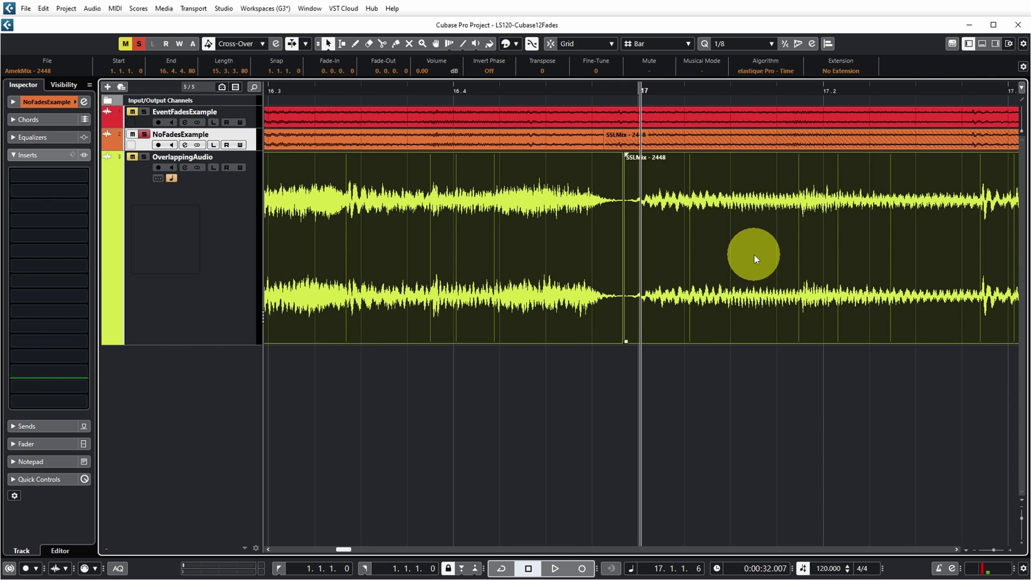
{"action": "left_click_drag", "start_coordinate": [773, 276], "coordinate": [709, 283]}
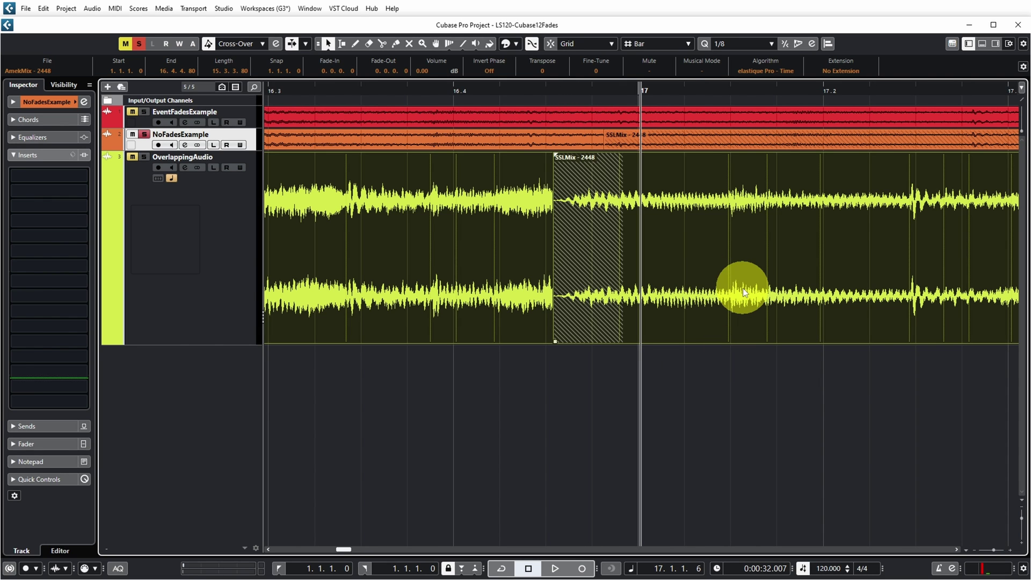
{"action": "key", "text": "x"}
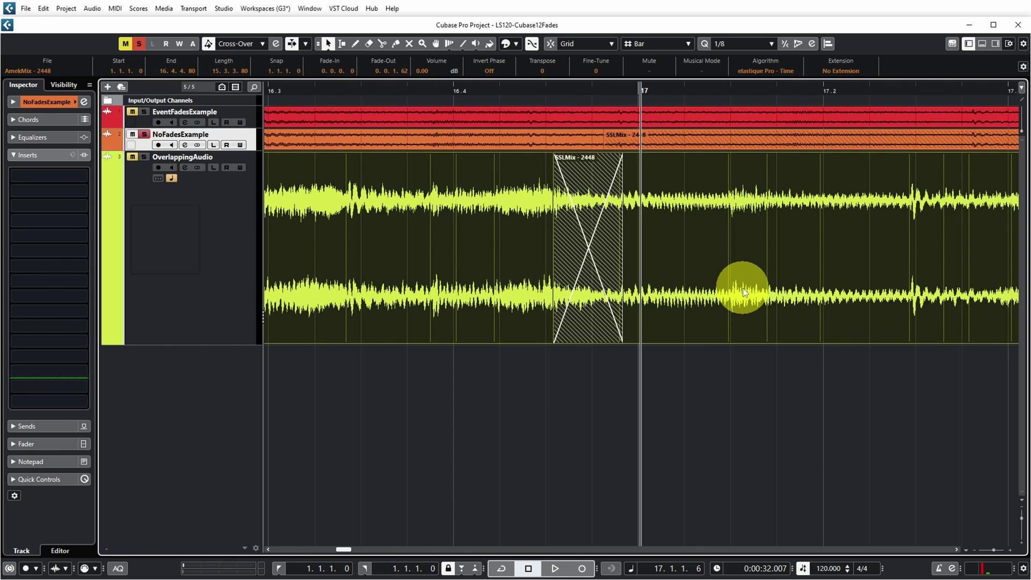
Place a copy of the SSLMix event after the original on the OverlappingAudio track, starting at about 32.1.3.65.
{"action": "key", "text": "g"}
{"action": "key", "text": "g"}
{"action": "key", "text": "g"}
{"action": "key", "text": "g"}
{"action": "key", "text": "g"}
{"action": "key", "text": "g"}
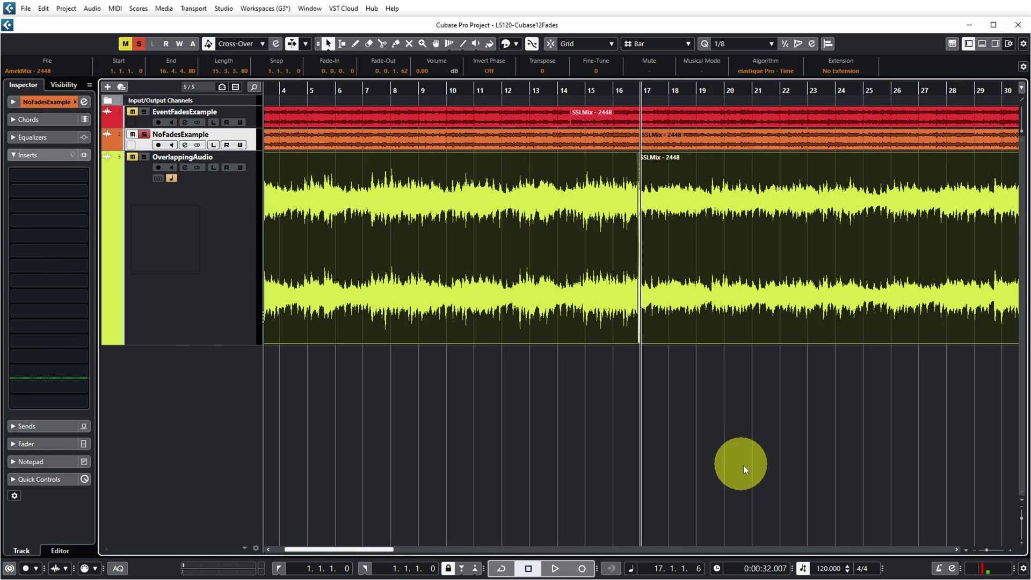
{"action": "left_click", "coordinate": [698, 326]}
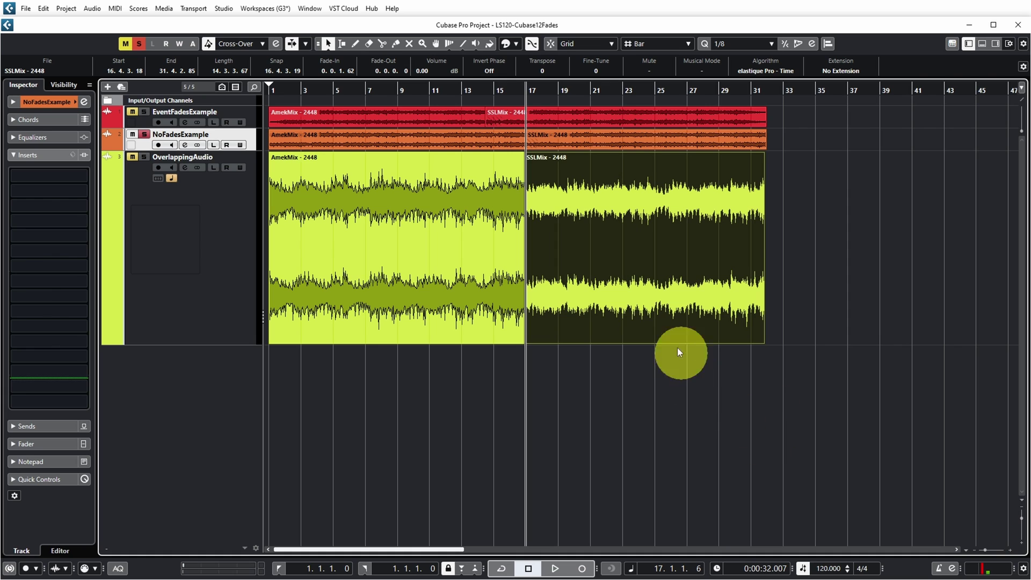
{"action": "left_click_drag", "start_coordinate": [582, 282], "coordinate": [821, 282]}
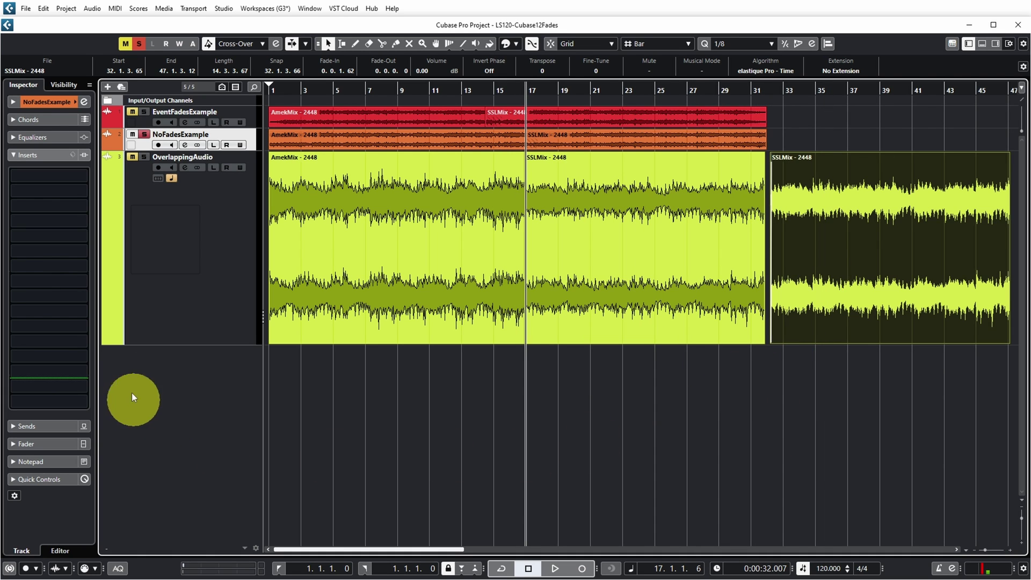
Enlarge the tracks, open the fade editor for the AmekMix–SSLMix crossfade on OverlappingAudio, and move its window clear of the copied event.
{"action": "left_click_drag", "start_coordinate": [194, 343], "coordinate": [195, 524]}
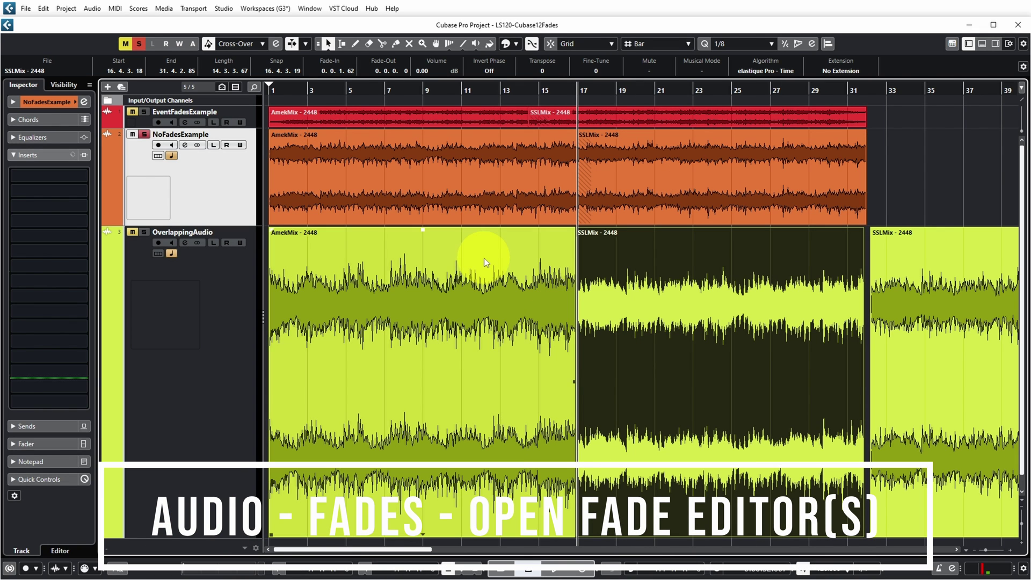
{"action": "left_click", "coordinate": [92, 8]}
{"action": "mouse_move", "coordinate": [107, 299]}
{"action": "left_click", "coordinate": [300, 308]}
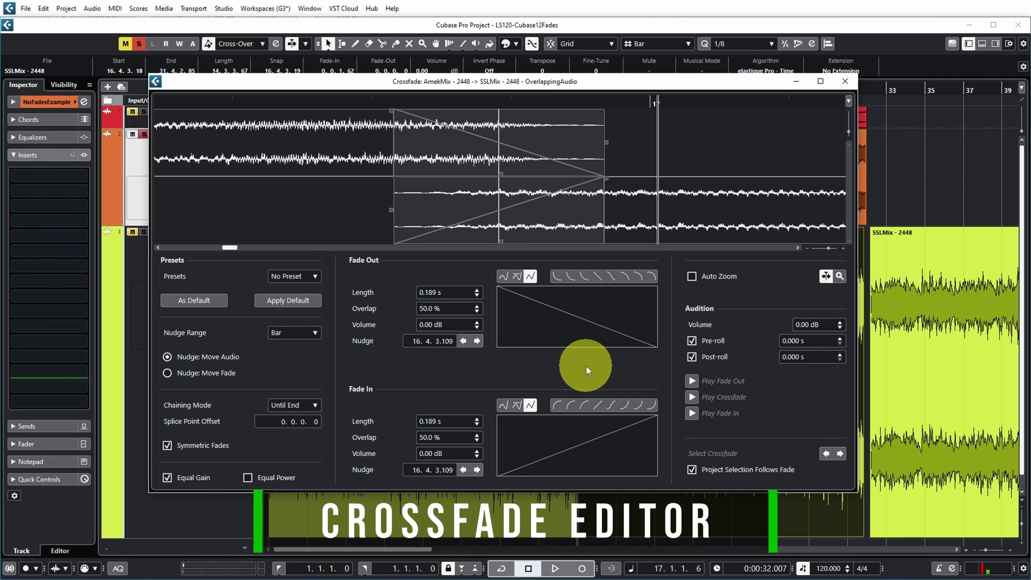
{"action": "left_click_drag", "start_coordinate": [610, 81], "coordinate": [526, 29]}
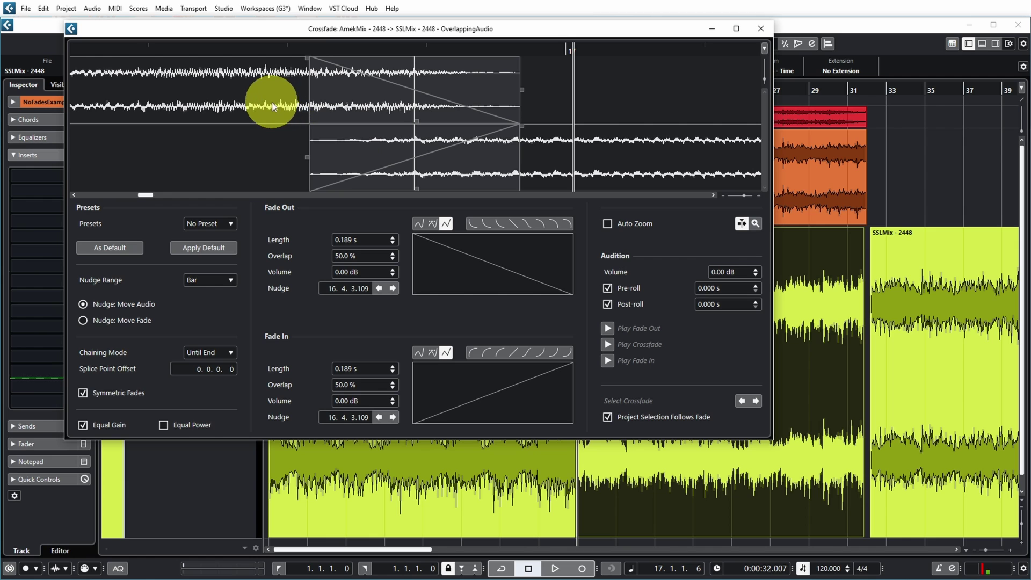
Resize the crossfade in its waveform display to about 0.120 s and shift it to about 16.4.3.101.
{"action": "left_click_drag", "start_coordinate": [307, 56], "coordinate": [343, 66]}
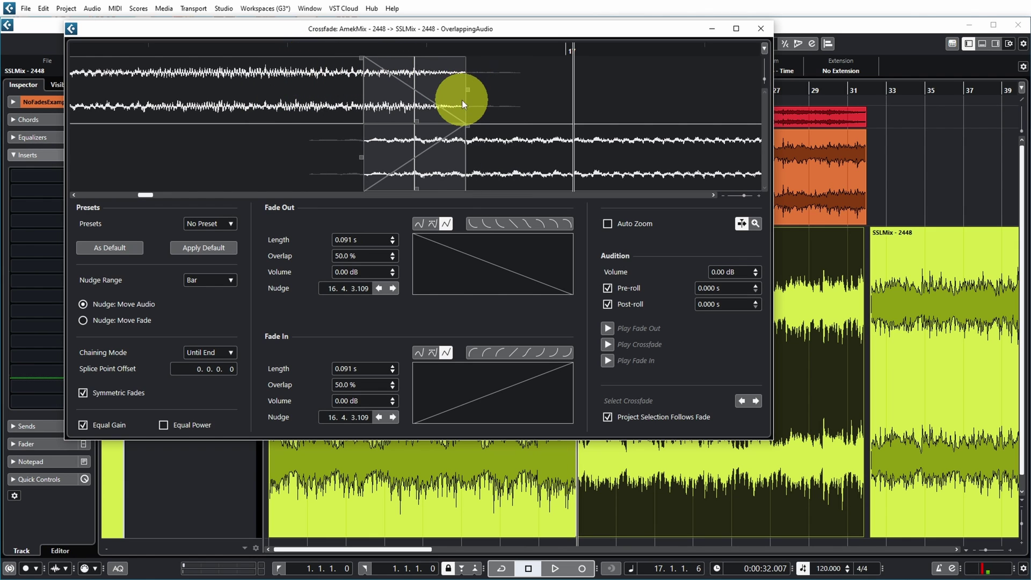
{"action": "left_click_drag", "start_coordinate": [463, 92], "coordinate": [337, 156]}
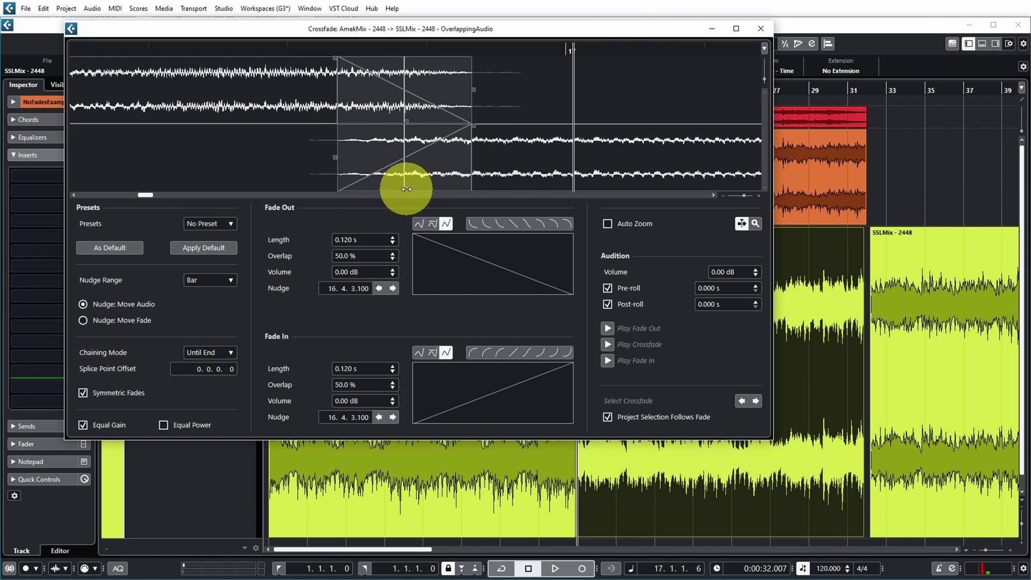
{"action": "left_click_drag", "start_coordinate": [407, 189], "coordinate": [418, 184]}
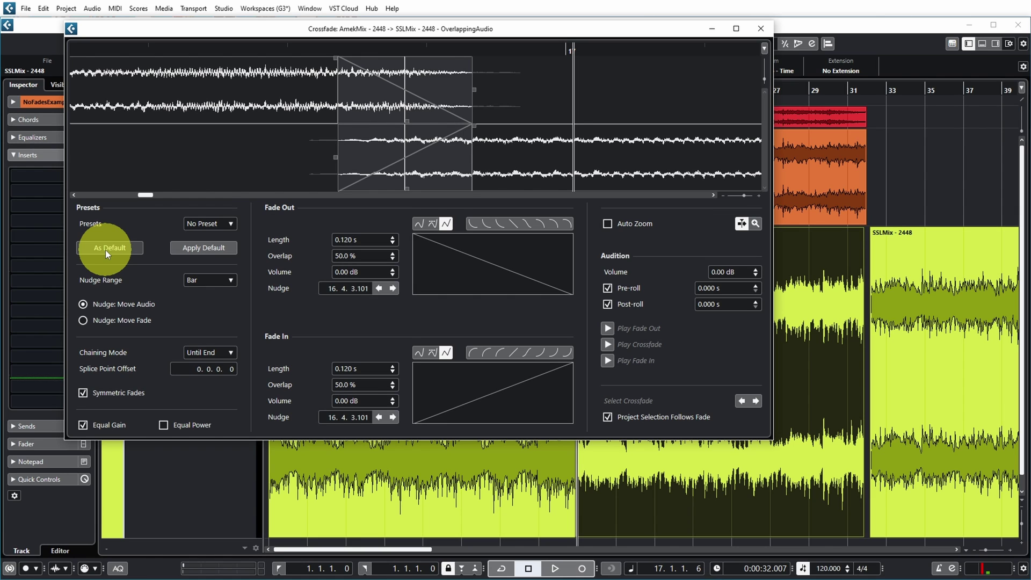
Look over the crossfade preset options and apply the first curve shape to the symmetric fade out and fade in.
{"action": "left_click", "coordinate": [227, 225]}
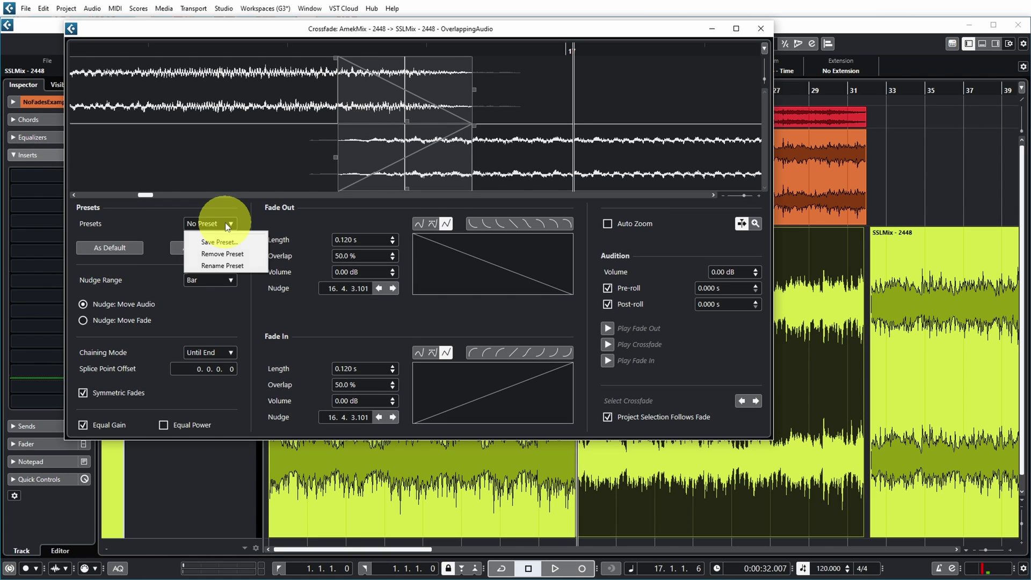
{"action": "left_click", "coordinate": [168, 218]}
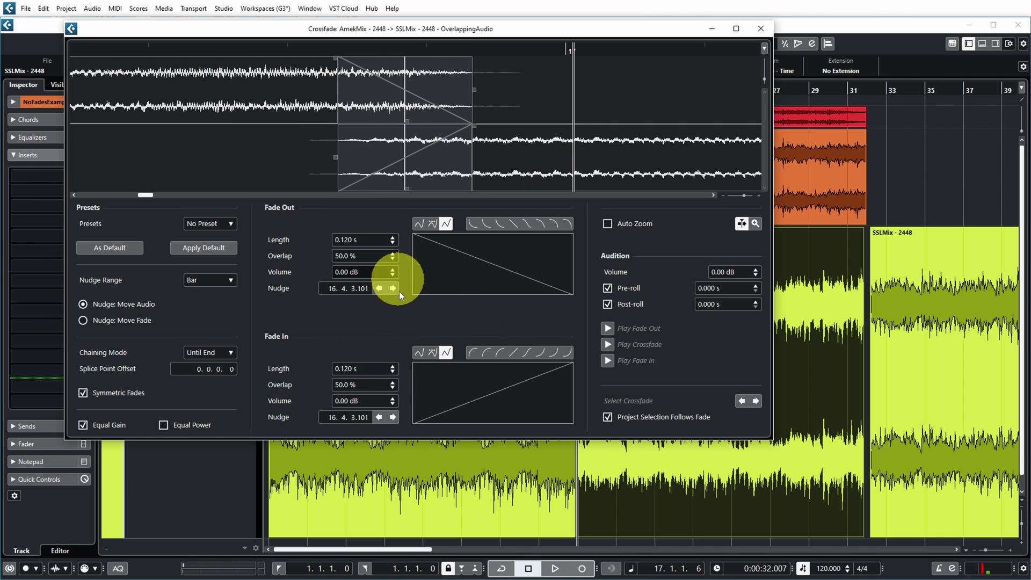
{"action": "left_click", "coordinate": [470, 226]}
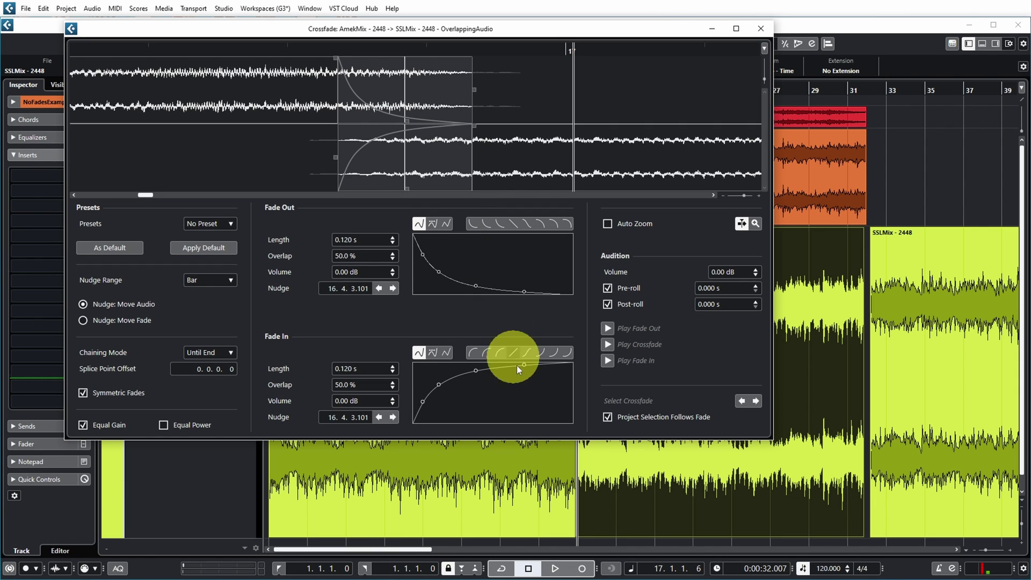
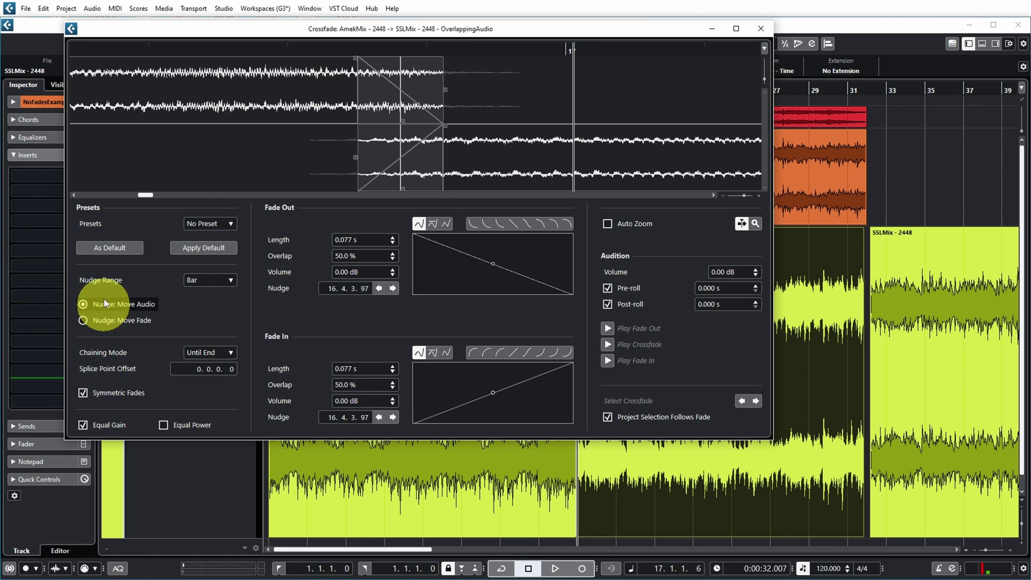
Set the Nudge Range to 64th and nudge the crossfade's audio two steps earlier and two steps later.
{"action": "left_click", "coordinate": [223, 286]}
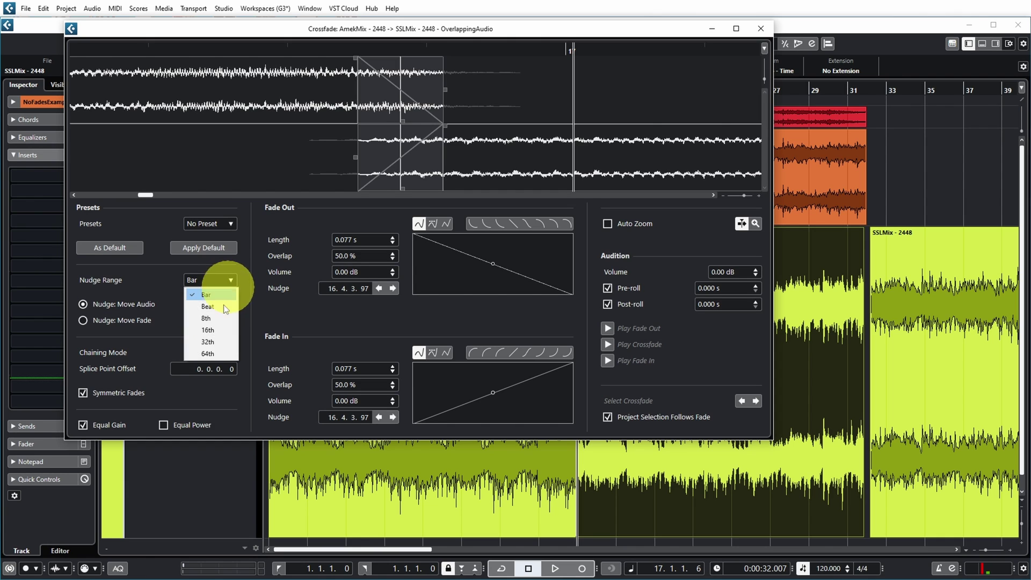
{"action": "left_click", "coordinate": [211, 353]}
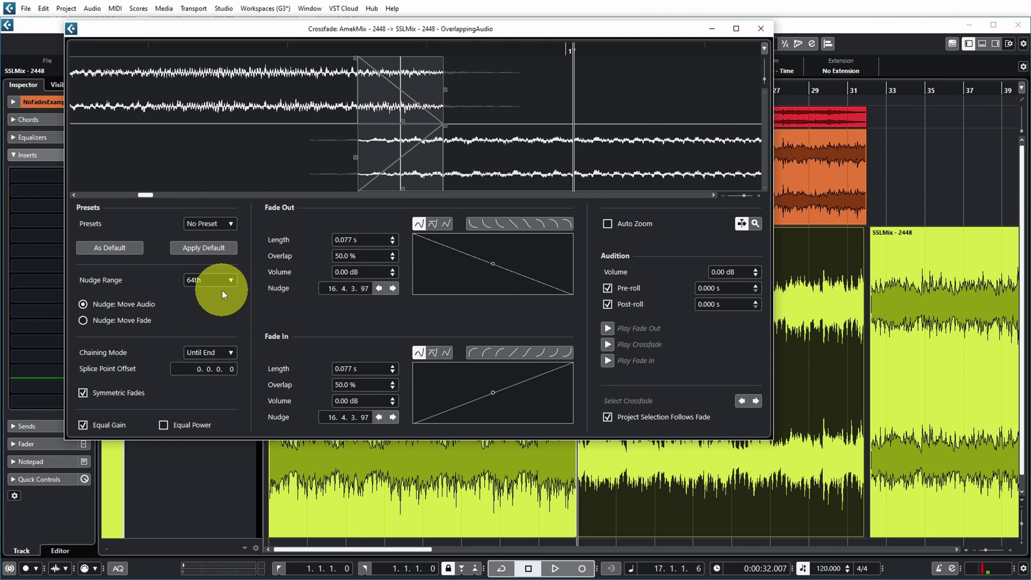
{"action": "left_click", "coordinate": [379, 288]}
{"action": "left_click", "coordinate": [379, 288]}
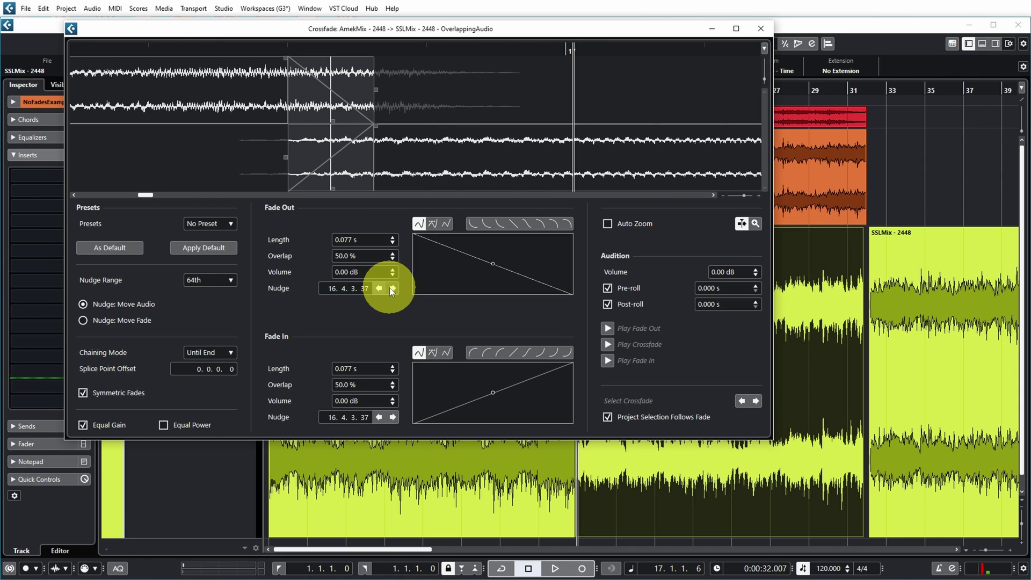
{"action": "left_click", "coordinate": [390, 289]}
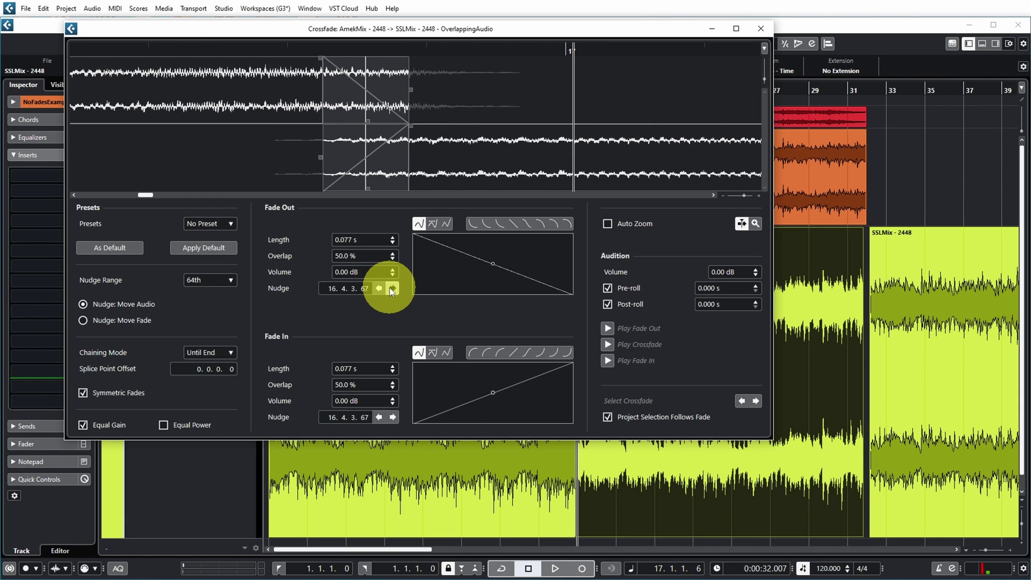
{"action": "left_click", "coordinate": [389, 289]}
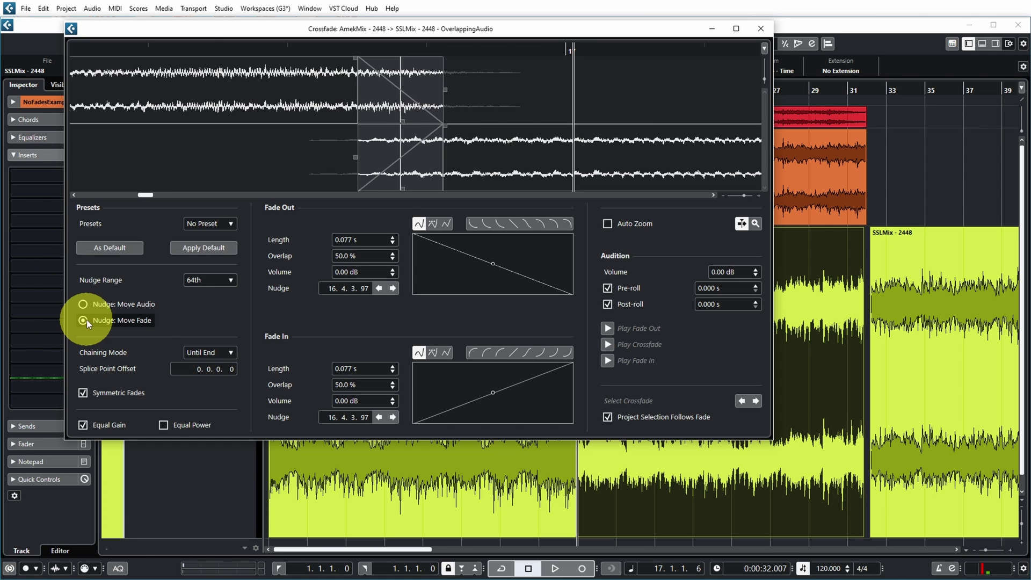
With nudging set to Move Fade, nudge the crossfade earlier and later in 64th steps, ending at 16.4.3.103.
{"action": "left_click", "coordinate": [377, 289]}
{"action": "left_click", "coordinate": [392, 288]}
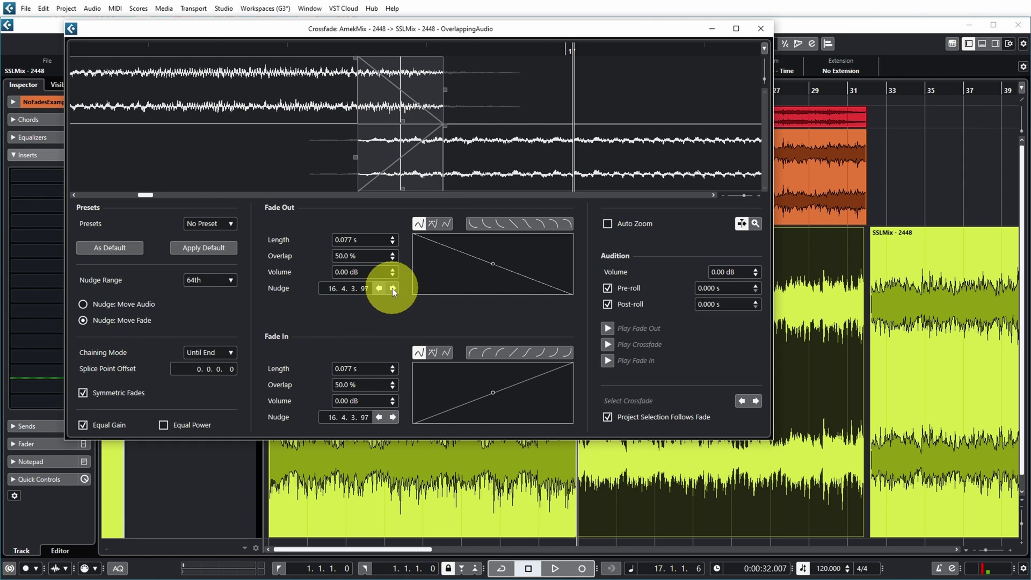
{"action": "left_click", "coordinate": [393, 288]}
{"action": "left_click", "coordinate": [392, 288]}
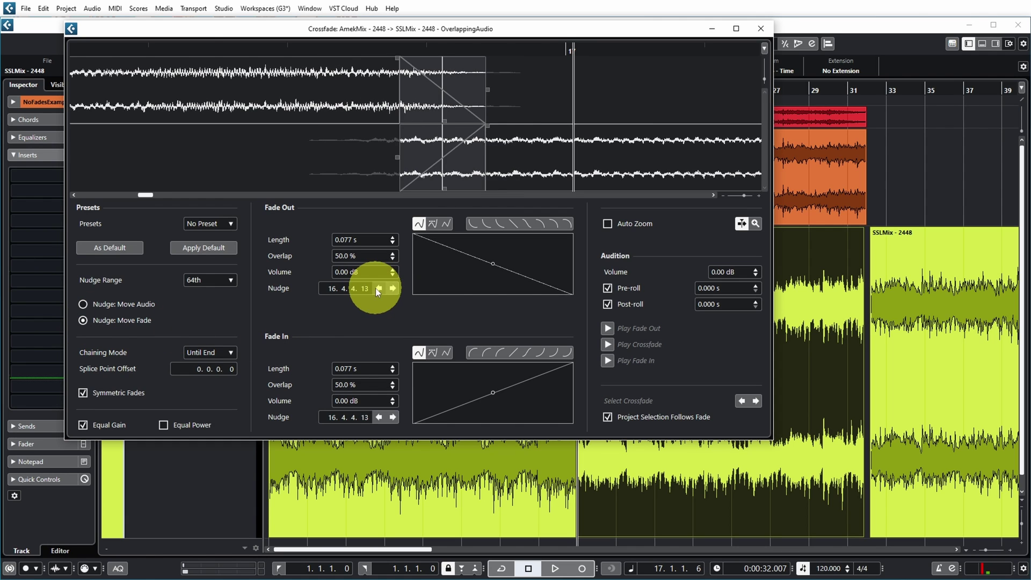
{"action": "left_click", "coordinate": [379, 288]}
{"action": "left_click", "coordinate": [379, 288]}
{"action": "left_click", "coordinate": [174, 321]}
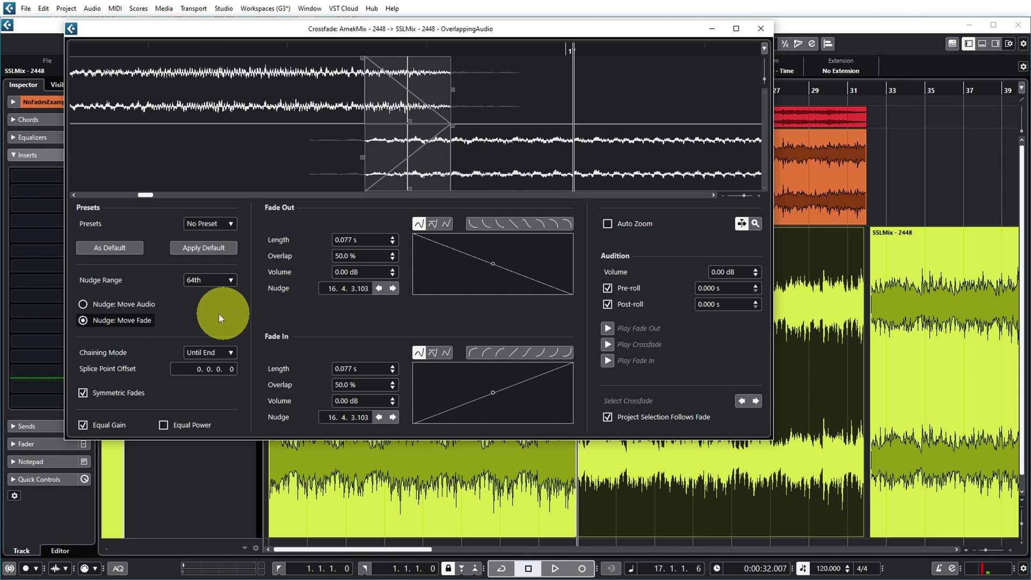
Set nudging to Move Audio, keep Chaining Mode at Until End, and nudge the audio earlier and then later to 16.4.4.13.
{"action": "left_click", "coordinate": [84, 305]}
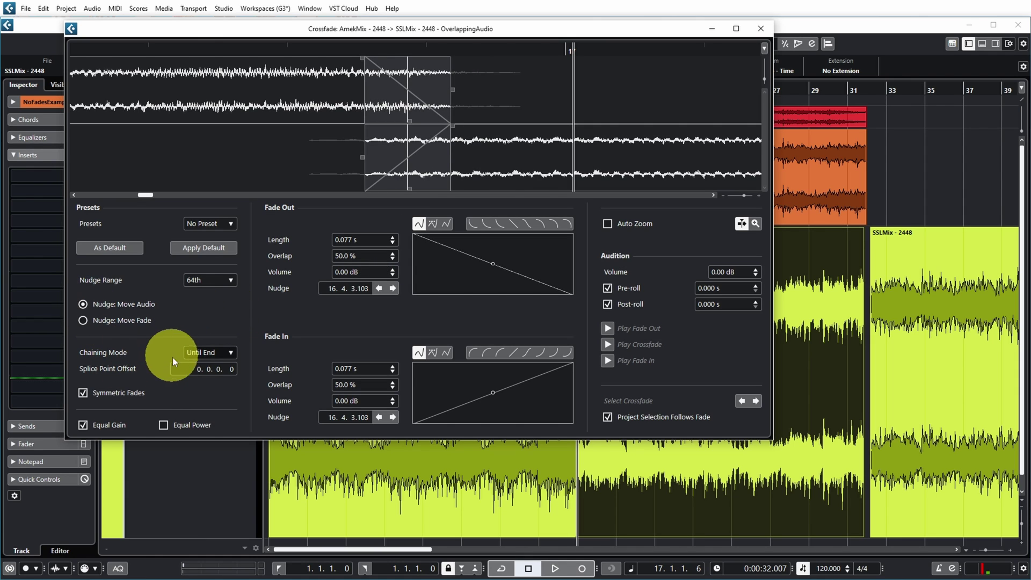
{"action": "left_click", "coordinate": [229, 353]}
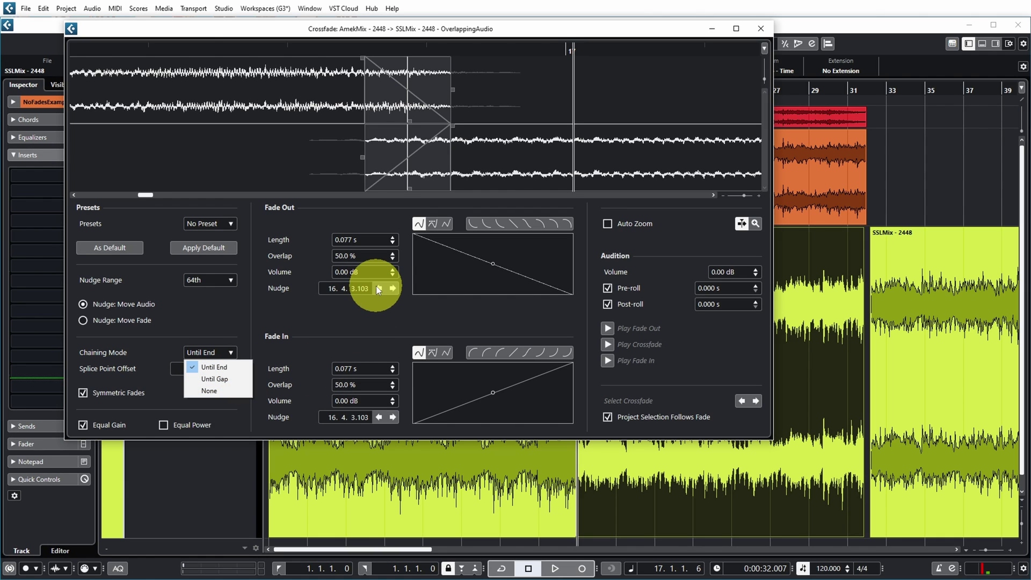
{"action": "left_click", "coordinate": [378, 314]}
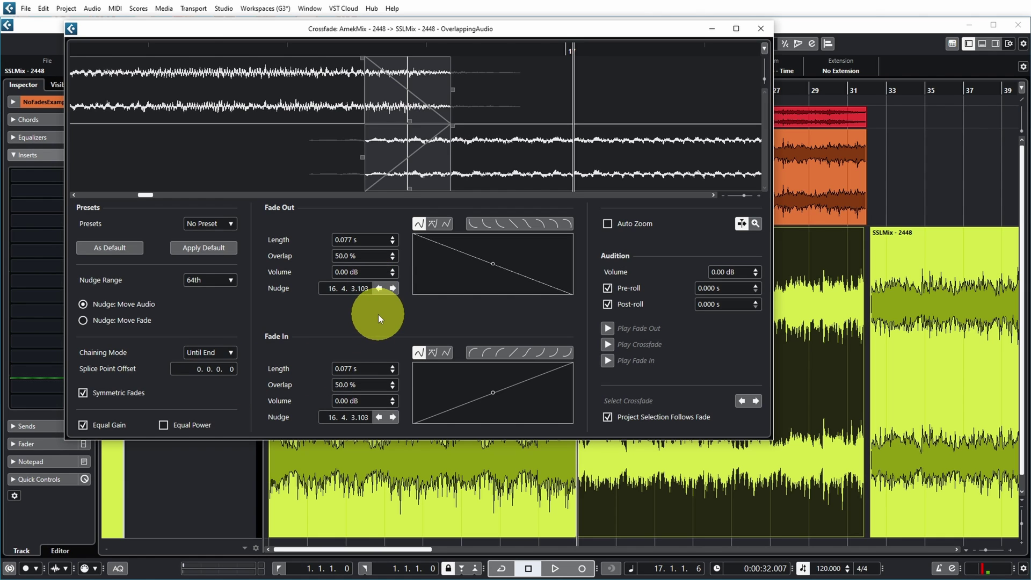
{"action": "left_click", "coordinate": [378, 288]}
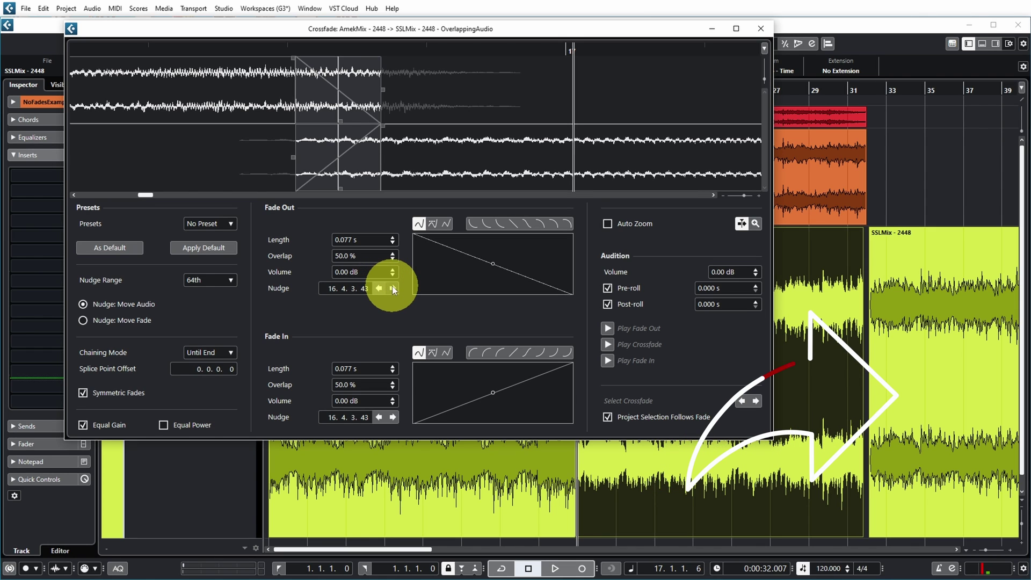
{"action": "left_click", "coordinate": [393, 289]}
{"action": "left_click", "coordinate": [393, 289]}
{"action": "left_click", "coordinate": [392, 289]}
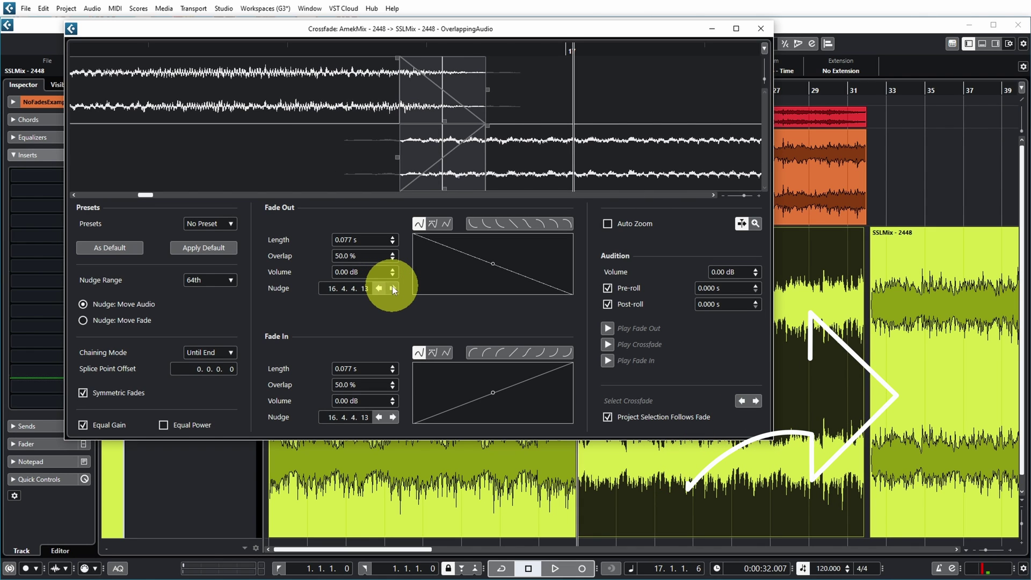
Nudge the crossfade's audio two 64th steps earlier and one step later, ending at 16.4.3.103.
{"action": "left_click", "coordinate": [379, 289]}
{"action": "left_click", "coordinate": [379, 289]}
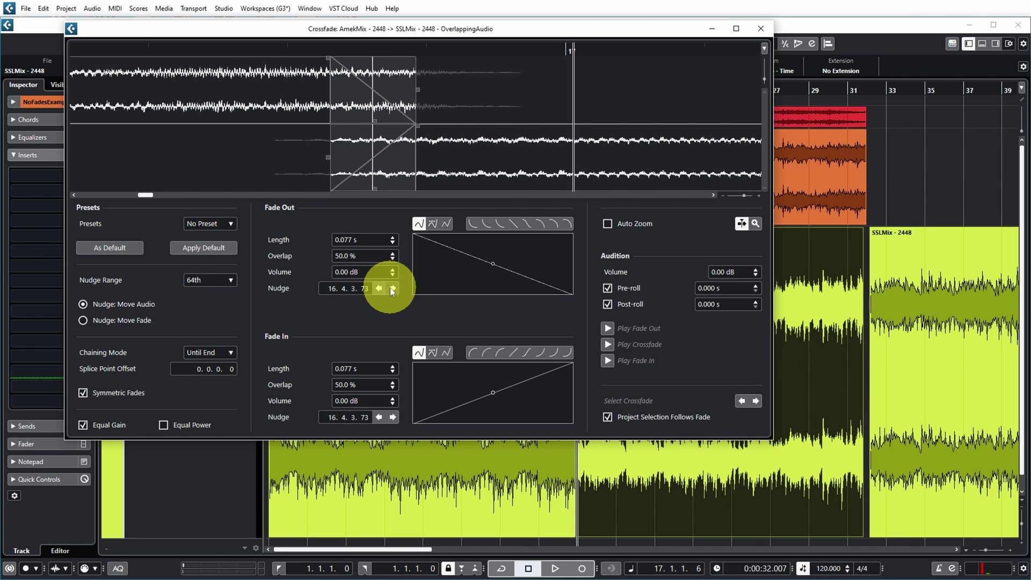
{"action": "left_click", "coordinate": [391, 288]}
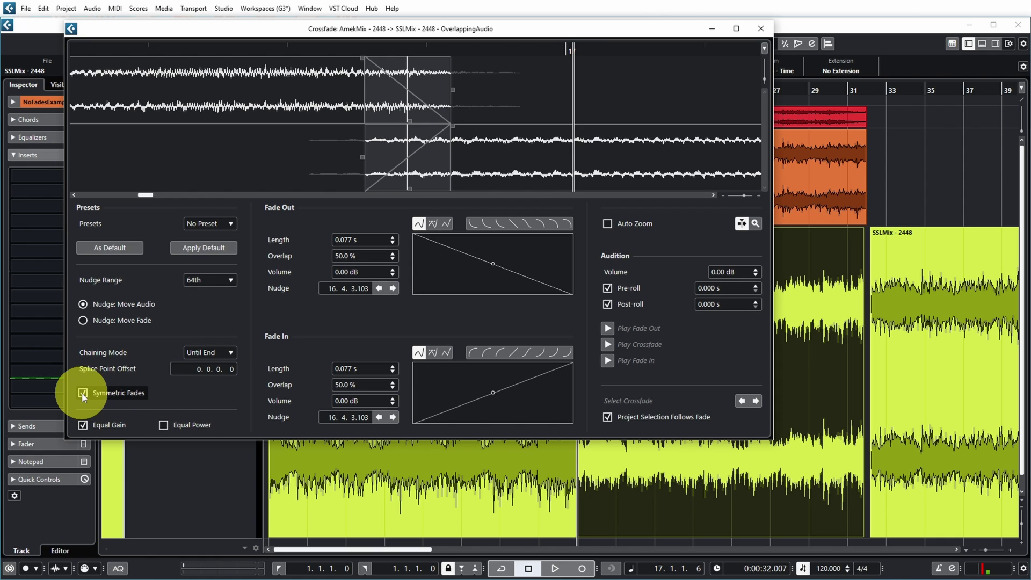
Turn off Symmetric Fades, shift the fade out and fade in independently, and re-enable Symmetric Fades with a crossfade of about 0.113 s.
{"action": "left_click", "coordinate": [82, 392]}
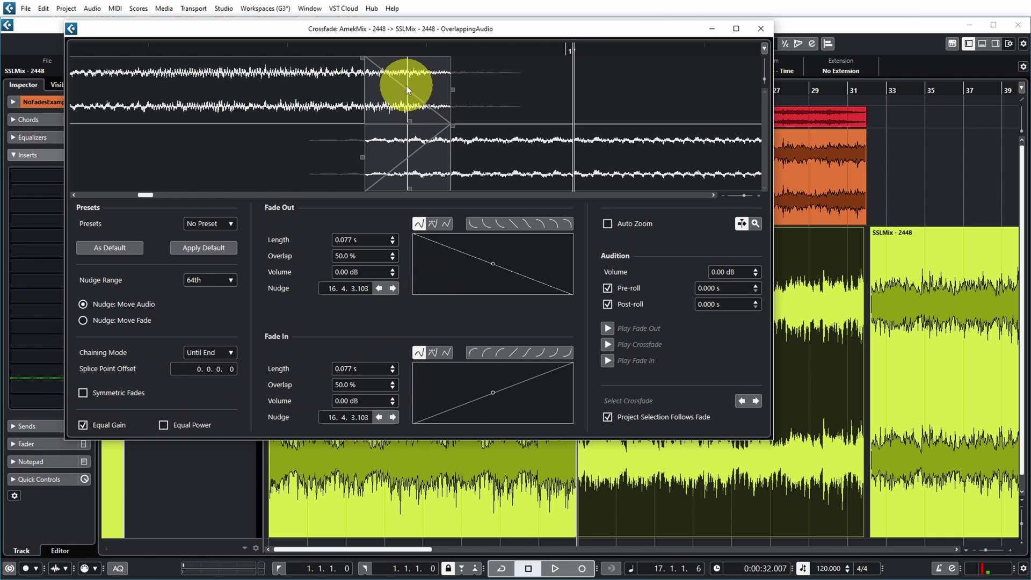
{"action": "left_click_drag", "start_coordinate": [414, 120], "coordinate": [369, 115]}
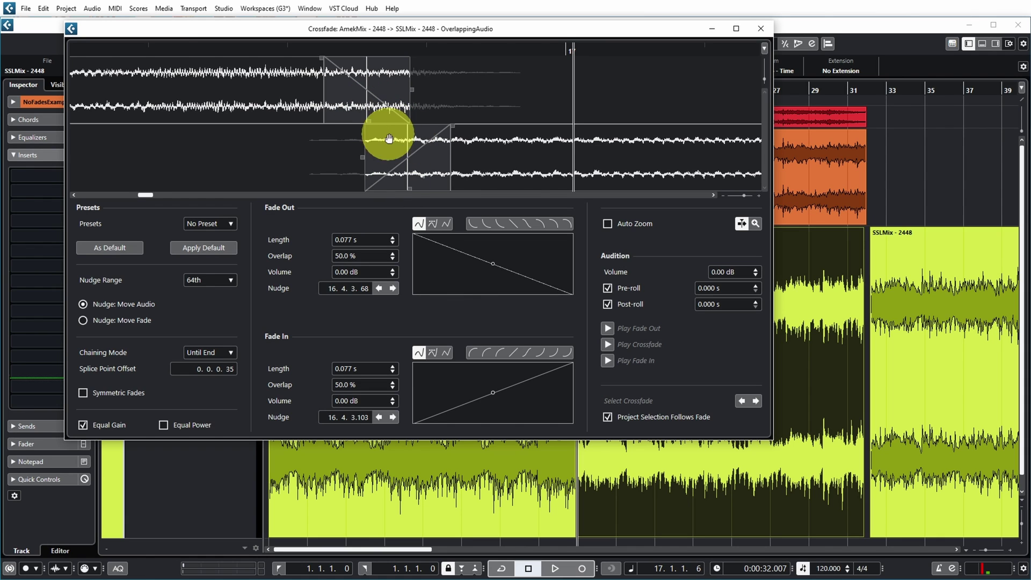
{"action": "left_click_drag", "start_coordinate": [402, 146], "coordinate": [443, 146]}
{"action": "left_click", "coordinate": [83, 393]}
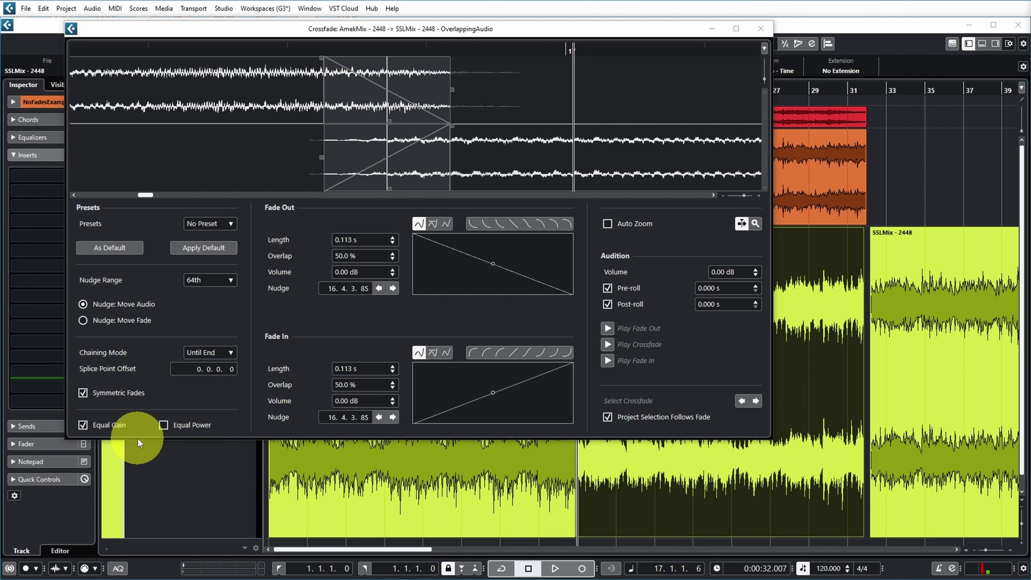
Switch the crossfade to Equal Power, return it to Equal Gain, and restore the linear fade curves.
{"action": "left_click", "coordinate": [162, 425]}
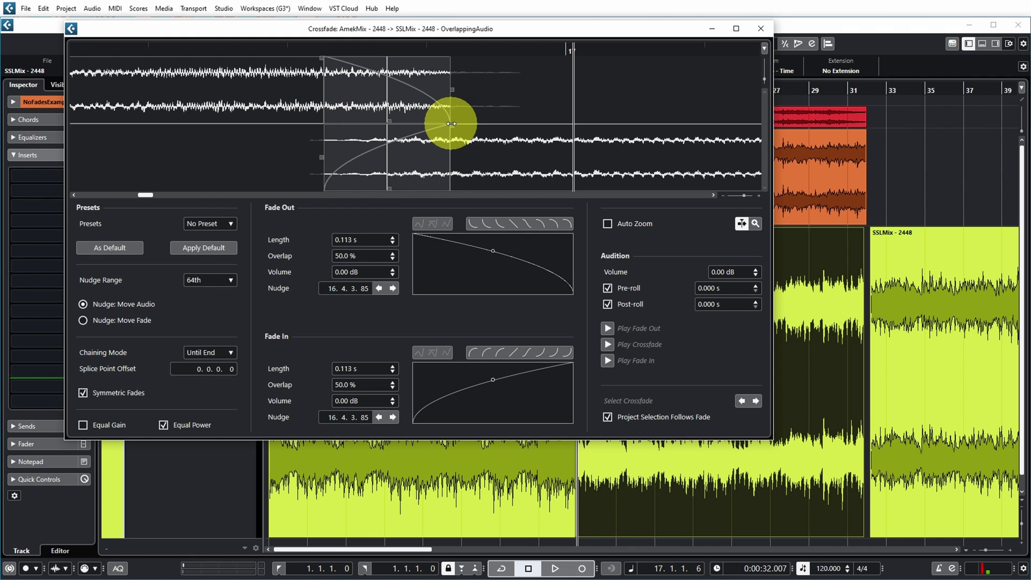
{"action": "left_click", "coordinate": [83, 425]}
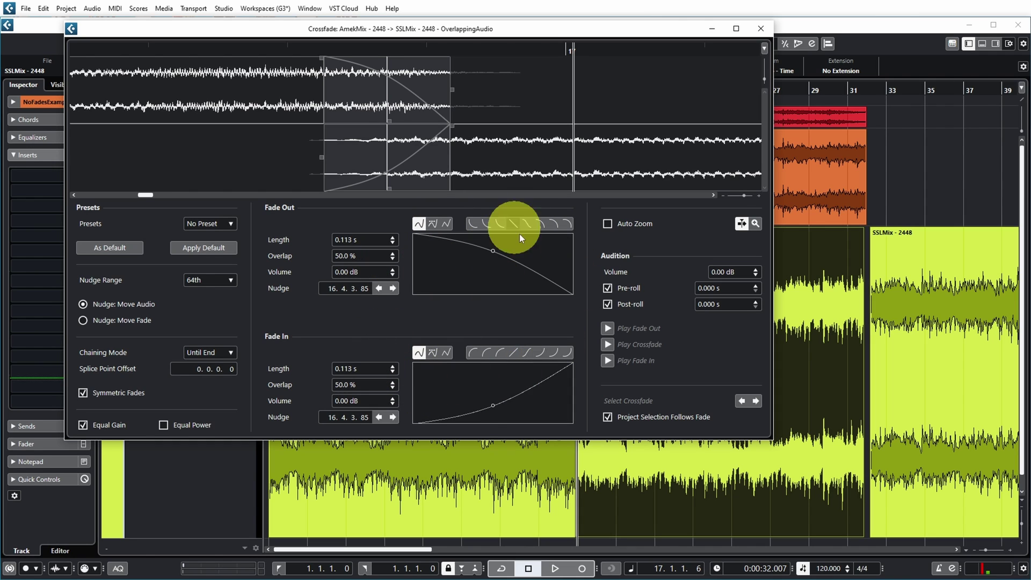
{"action": "key", "text": "ctrl+z"}
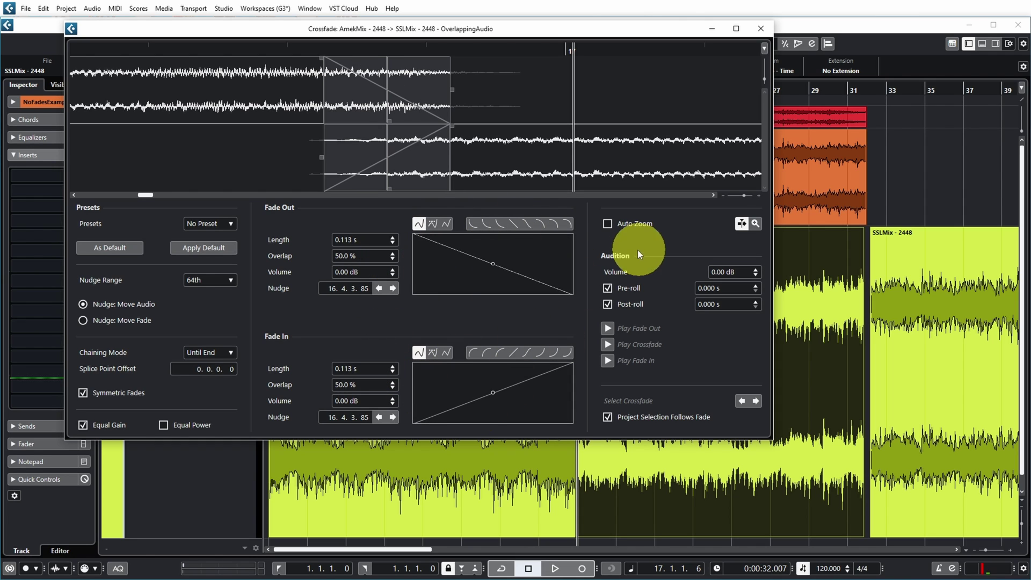
With Auto Zoom enabled, resize the crossfade to about 0.057 s and move it later to about 16.4.4.31.
{"action": "left_click", "coordinate": [608, 224]}
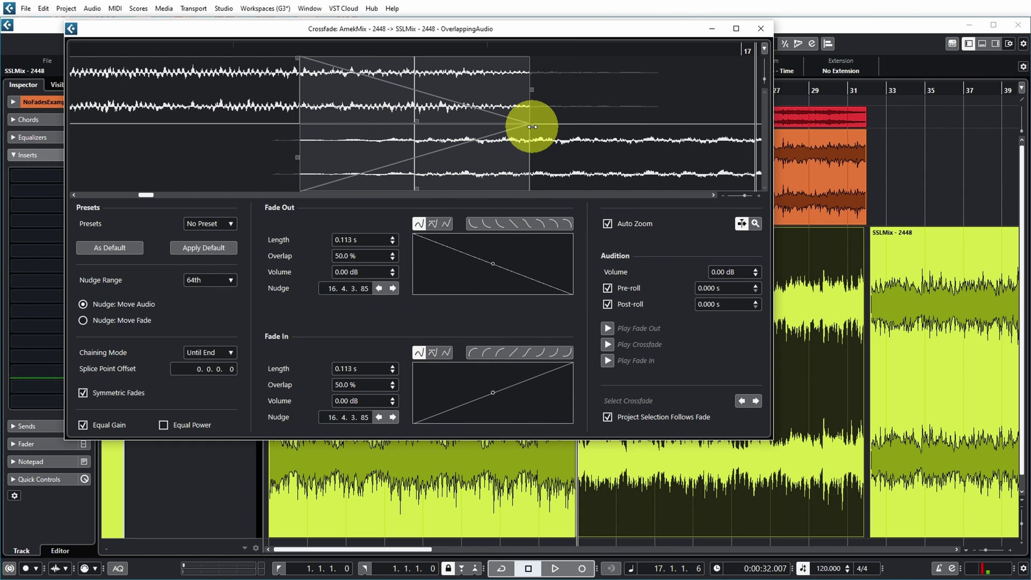
{"action": "left_click_drag", "start_coordinate": [532, 127], "coordinate": [472, 121]}
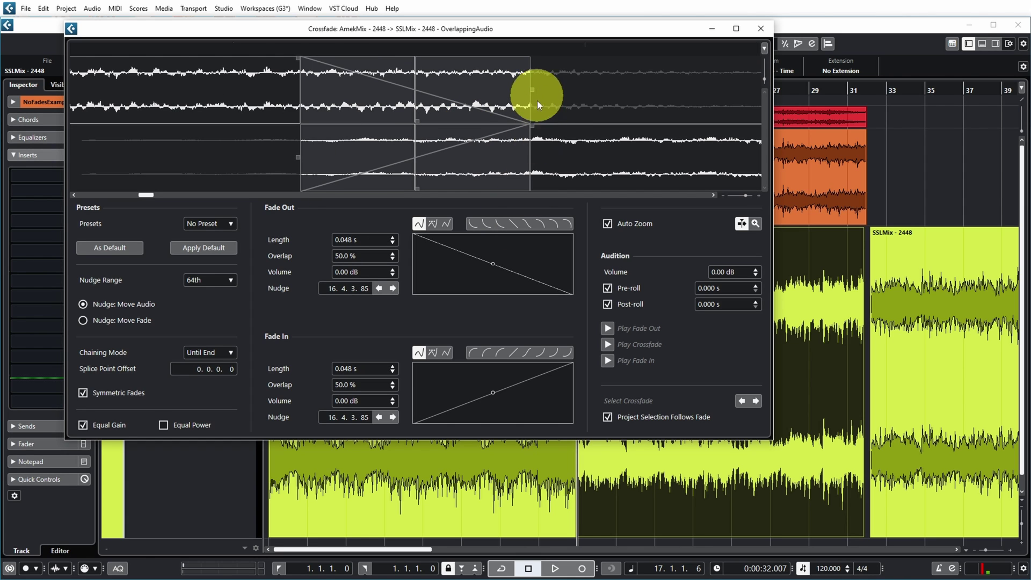
{"action": "left_click_drag", "start_coordinate": [539, 105], "coordinate": [695, 104]}
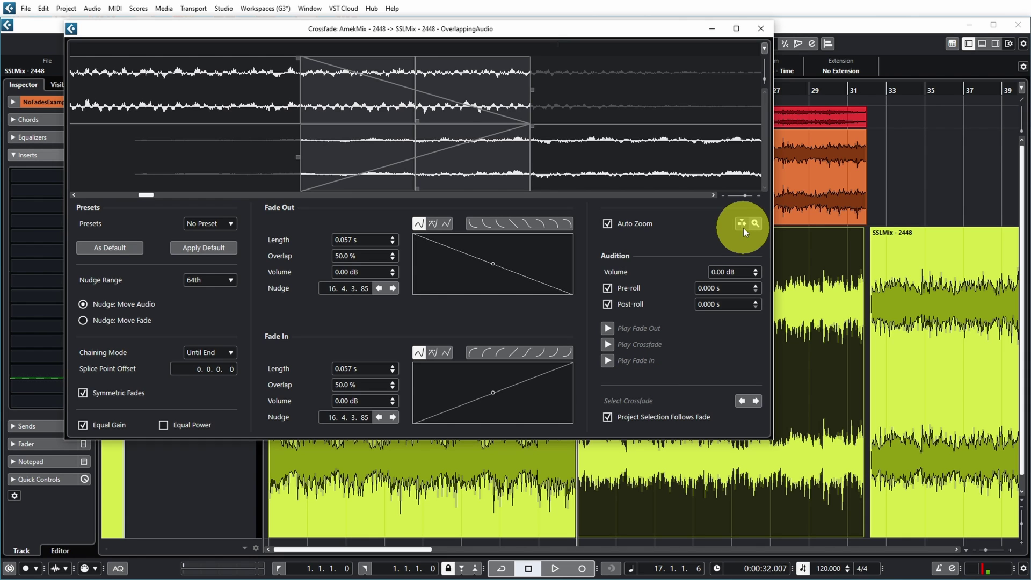
{"action": "left_click_drag", "start_coordinate": [456, 156], "coordinate": [564, 143]}
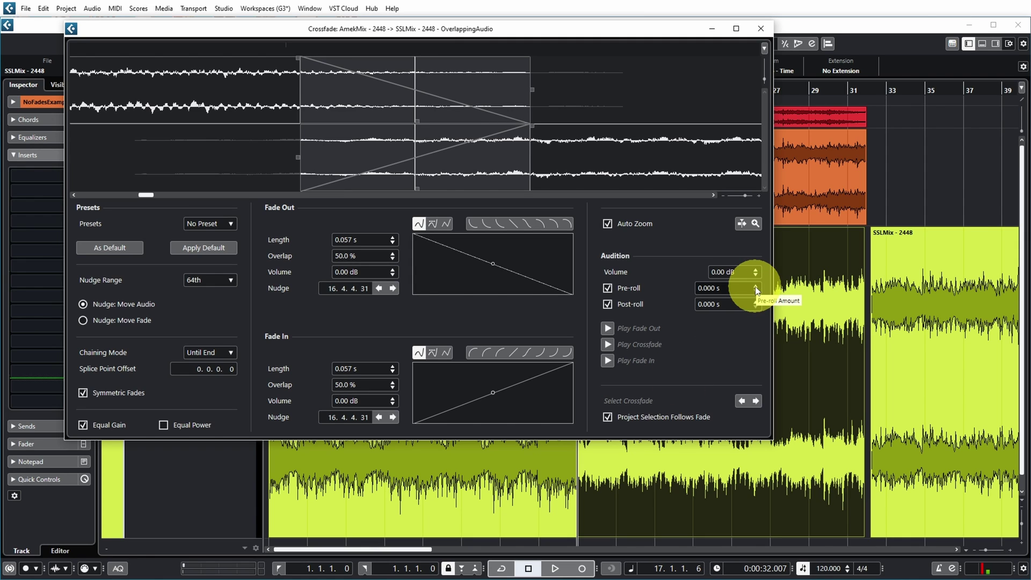
Set both the audition Pre-roll and Post-roll to 2.000 s and leave the crossfade editor.
{"action": "left_click", "coordinate": [756, 286]}
{"action": "left_click", "coordinate": [754, 285]}
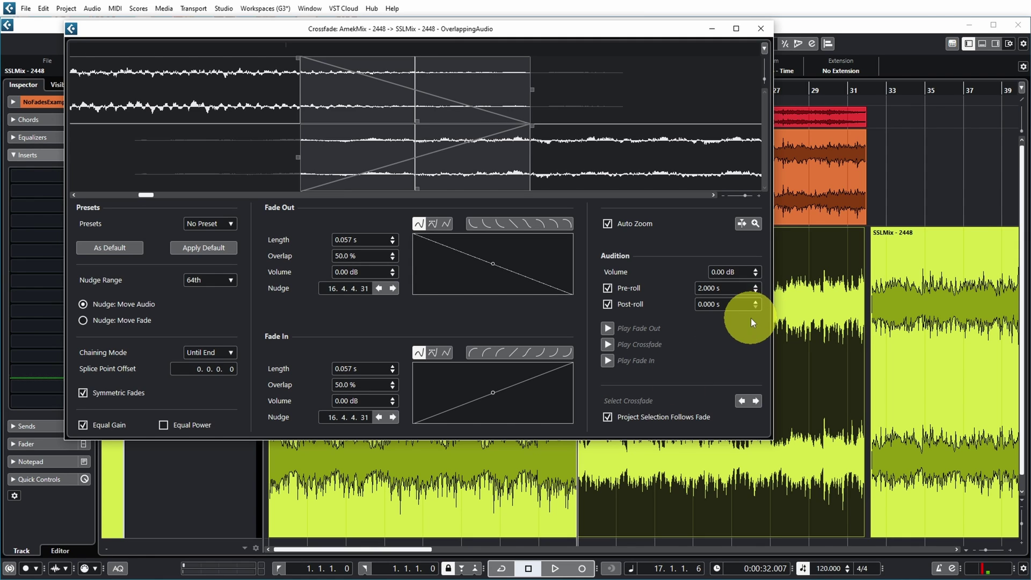
{"action": "left_click", "coordinate": [753, 302]}
{"action": "left_click", "coordinate": [754, 302]}
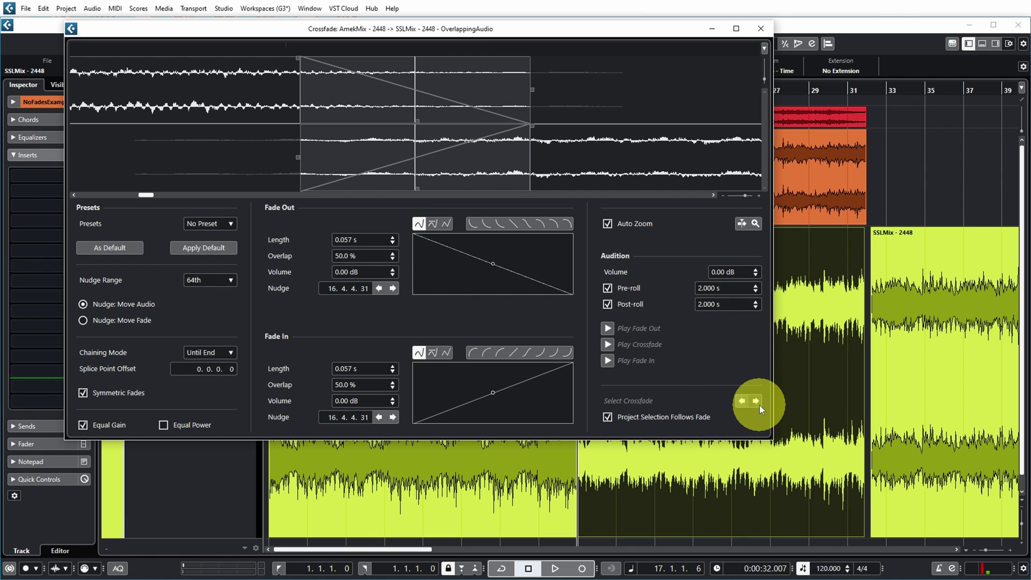
{"action": "left_click", "coordinate": [958, 359]}
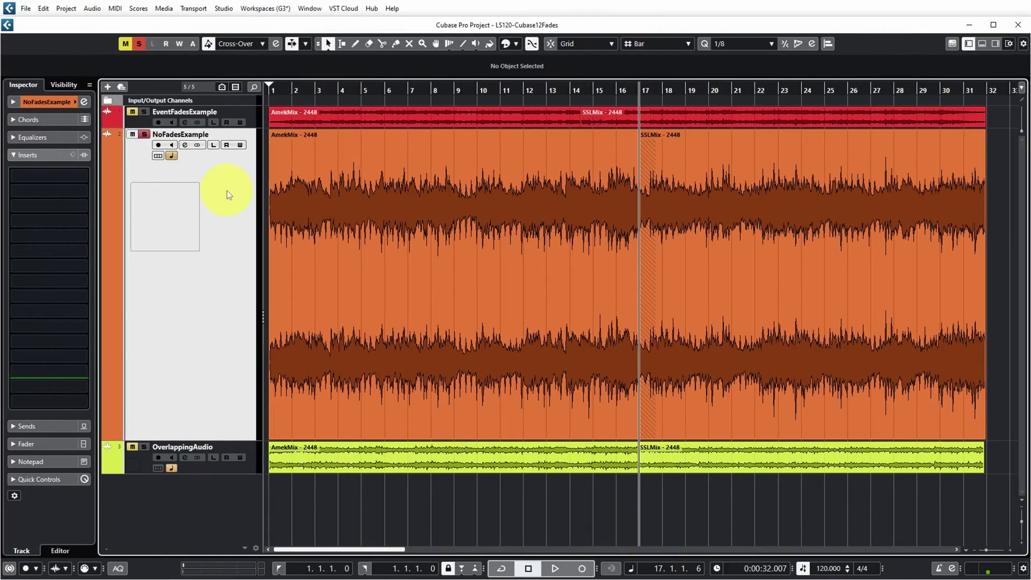
Try Auto Fade In, Auto Fade Out and Auto Crossfades for the NoFadesExample track with Use Project Settings off, and cancel the settings.
{"action": "right_click", "coordinate": [227, 192]}
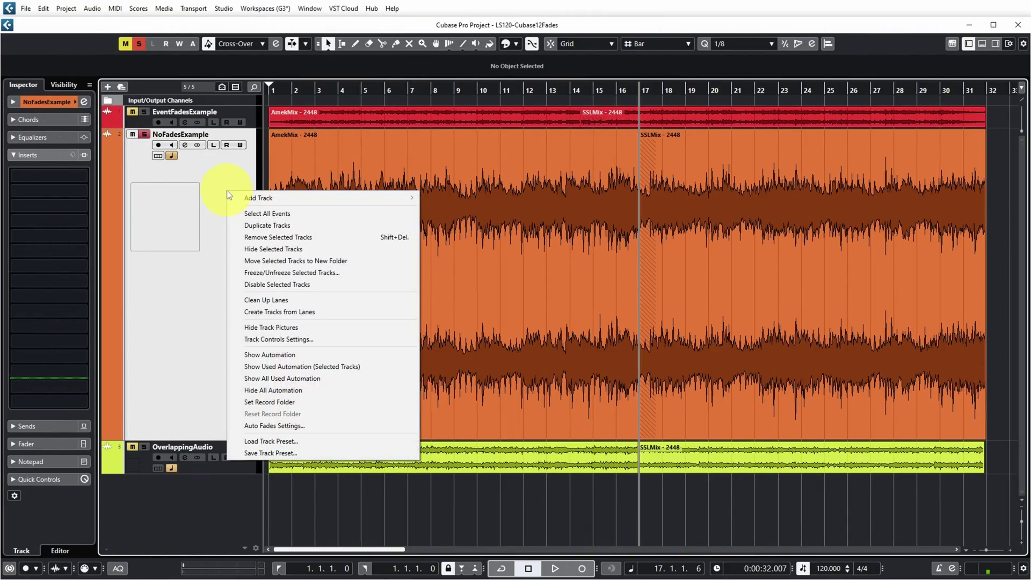
{"action": "left_click", "coordinate": [286, 428]}
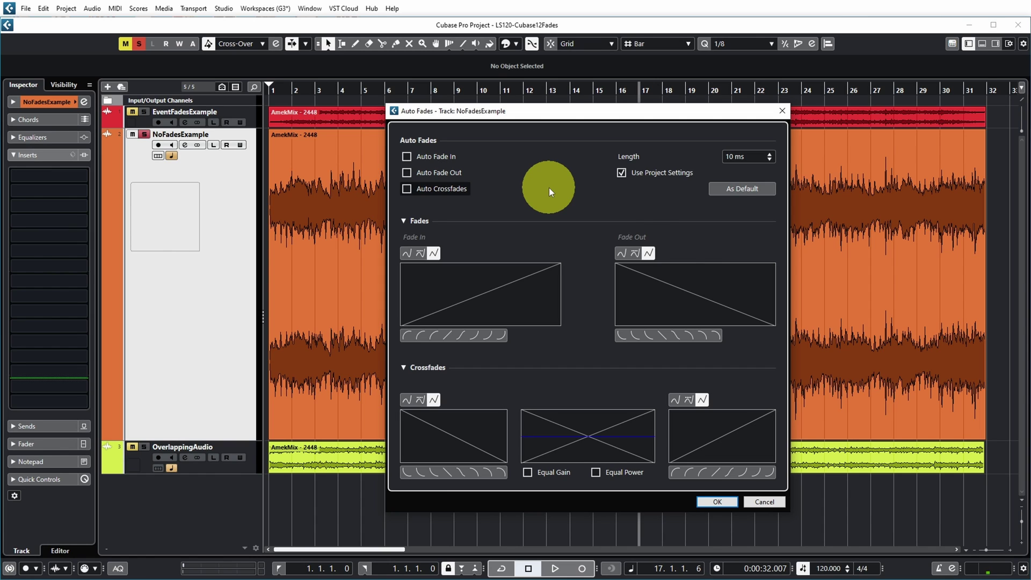
{"action": "left_click", "coordinate": [623, 174]}
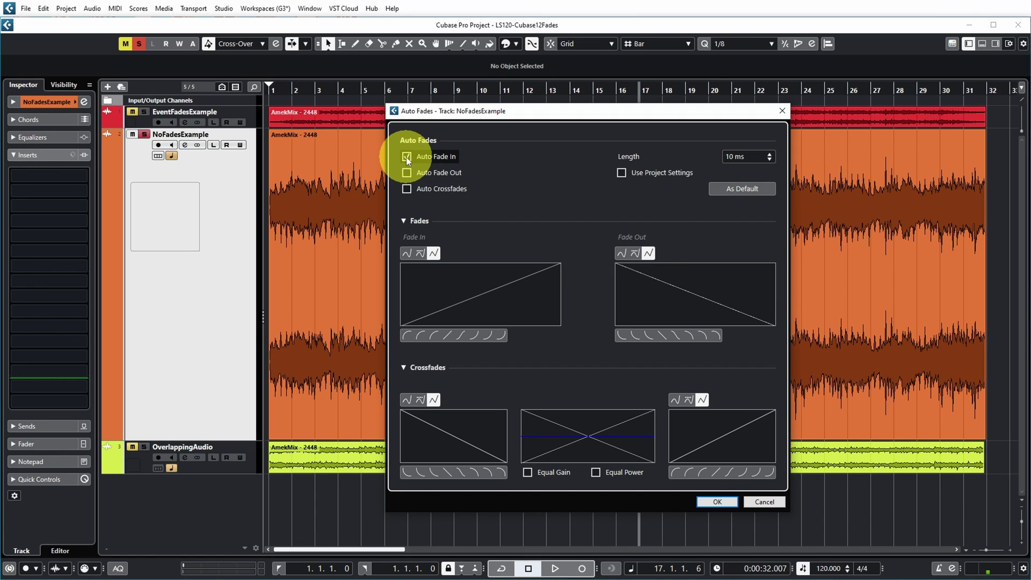
{"action": "left_click", "coordinate": [407, 172]}
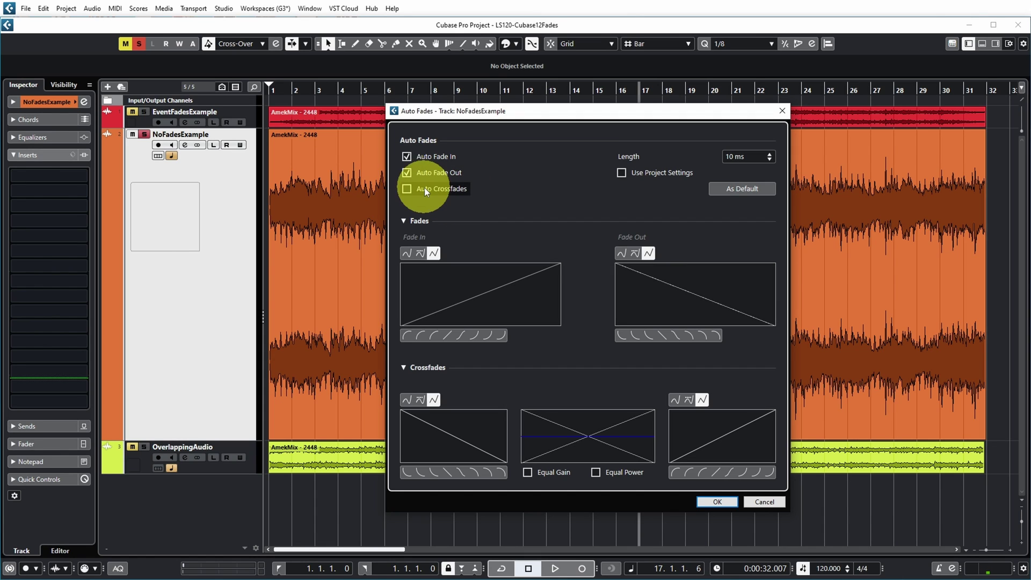
{"action": "left_click", "coordinate": [425, 190]}
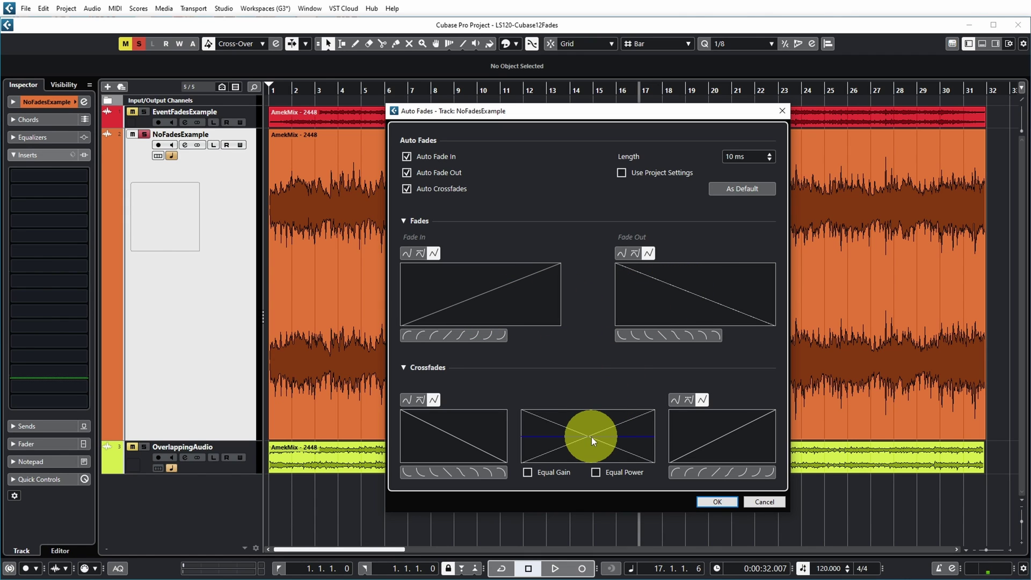
{"action": "left_click", "coordinate": [754, 501]}
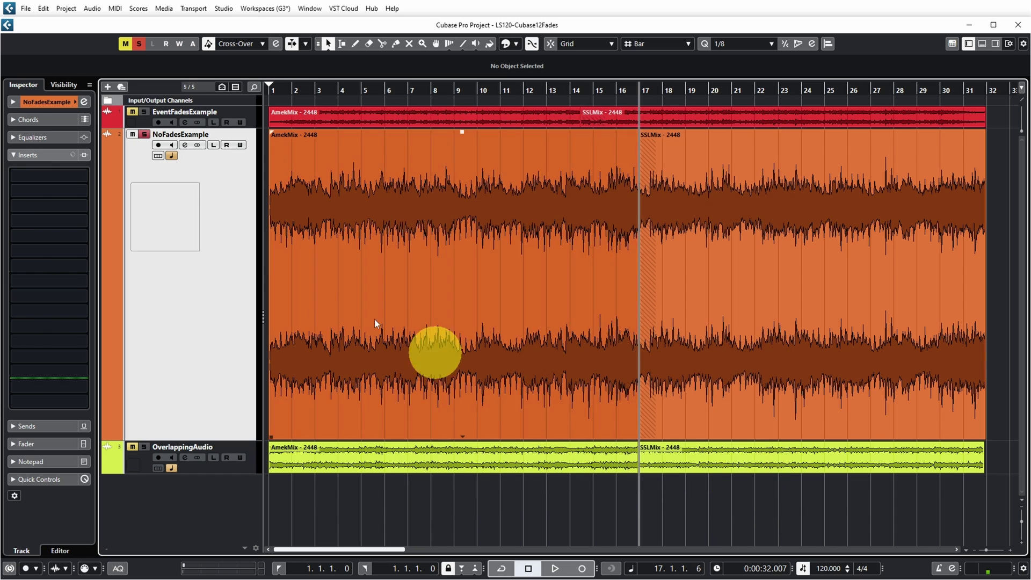
Enable Auto Fade In and Auto Fade Out in the project-wide auto fades settings.
{"action": "left_click", "coordinate": [66, 9]}
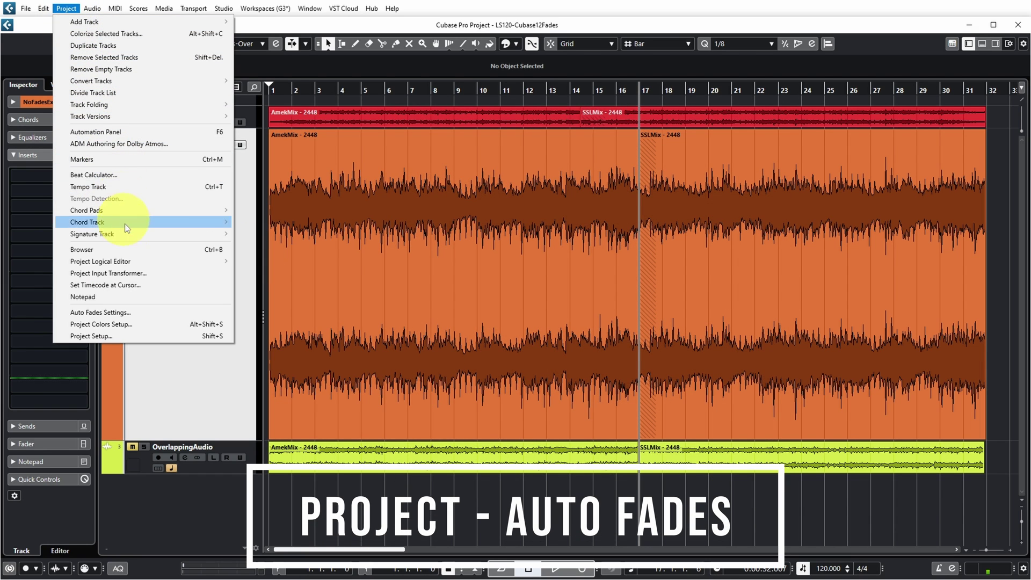
{"action": "left_click", "coordinate": [127, 310]}
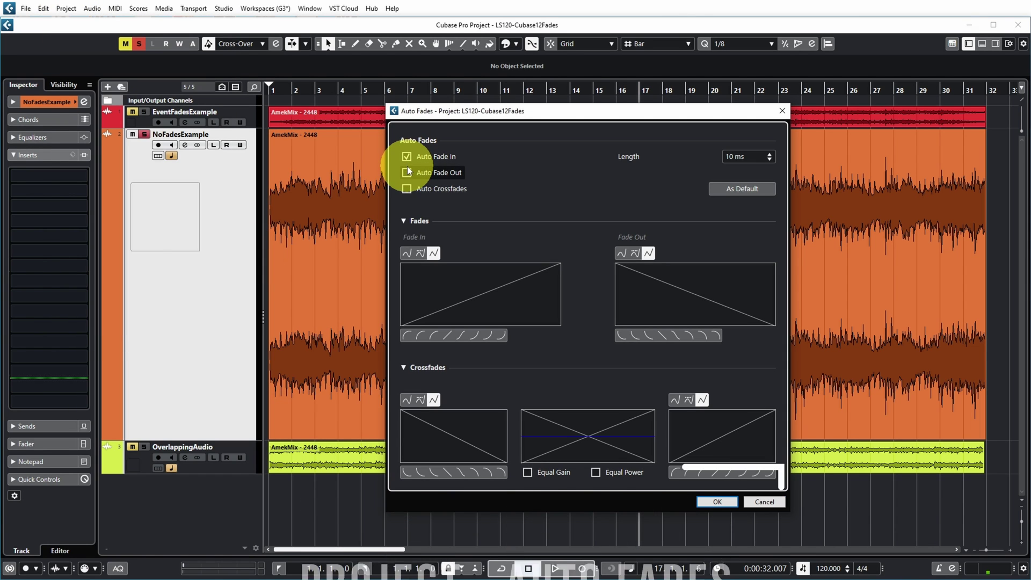
{"action": "left_click", "coordinate": [407, 172]}
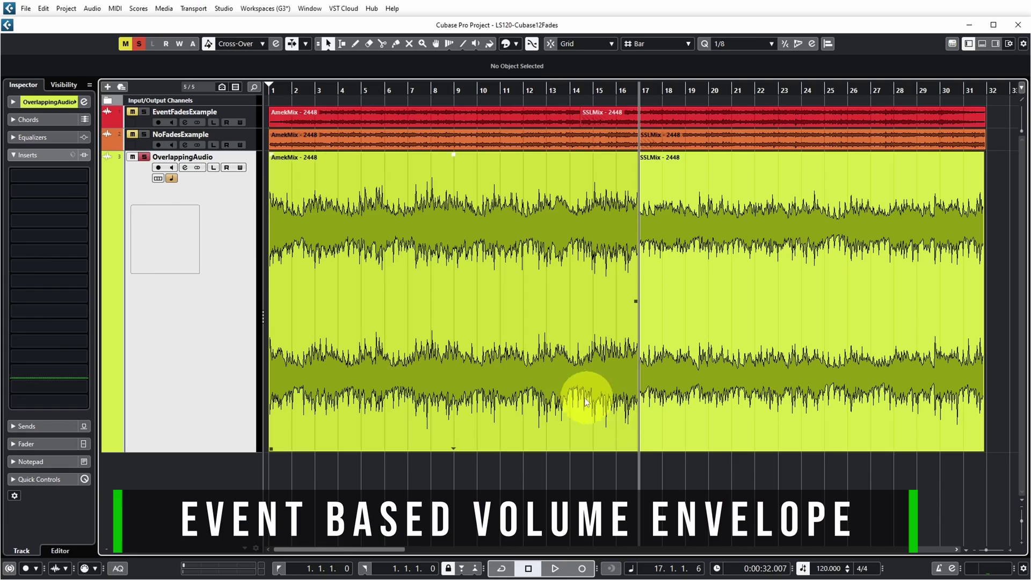
Draw a volume envelope on the first OverlappingAudio event, fading in until bar 3, dipping near bar 9 and fading out from about bar 13.
{"action": "left_click", "coordinate": [462, 306]}
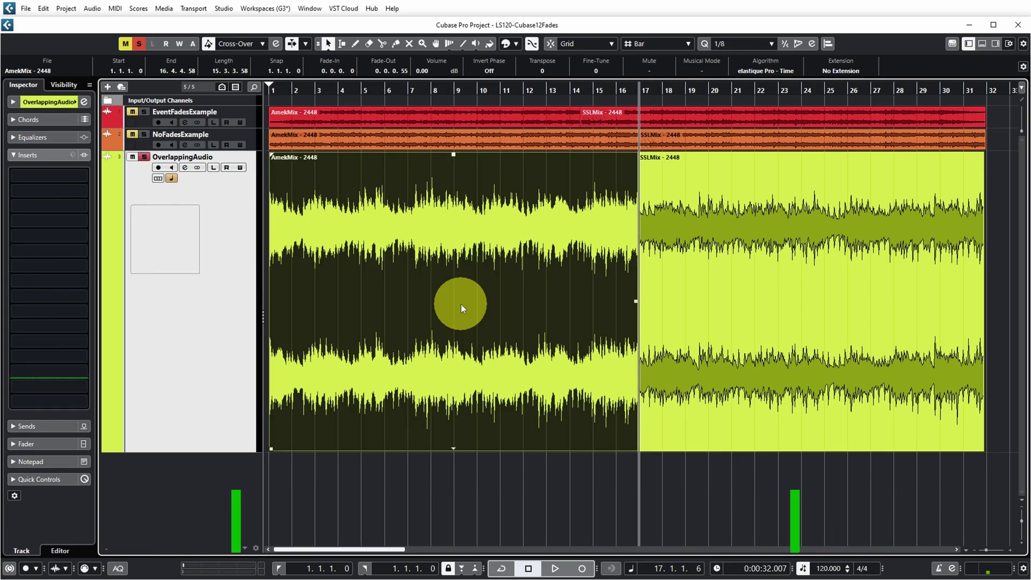
{"action": "right_click", "coordinate": [461, 304]}
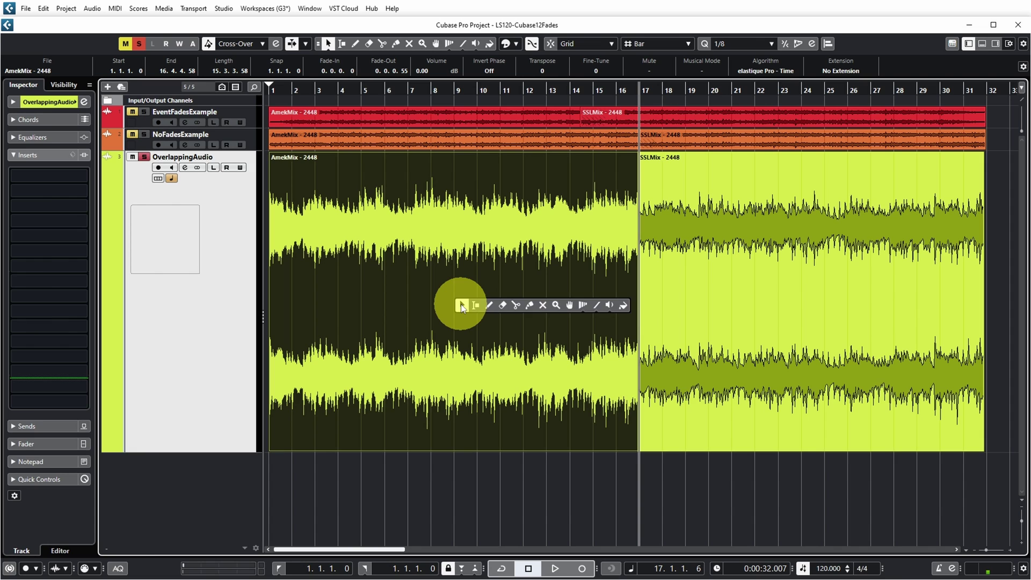
{"action": "left_click", "coordinate": [489, 305]}
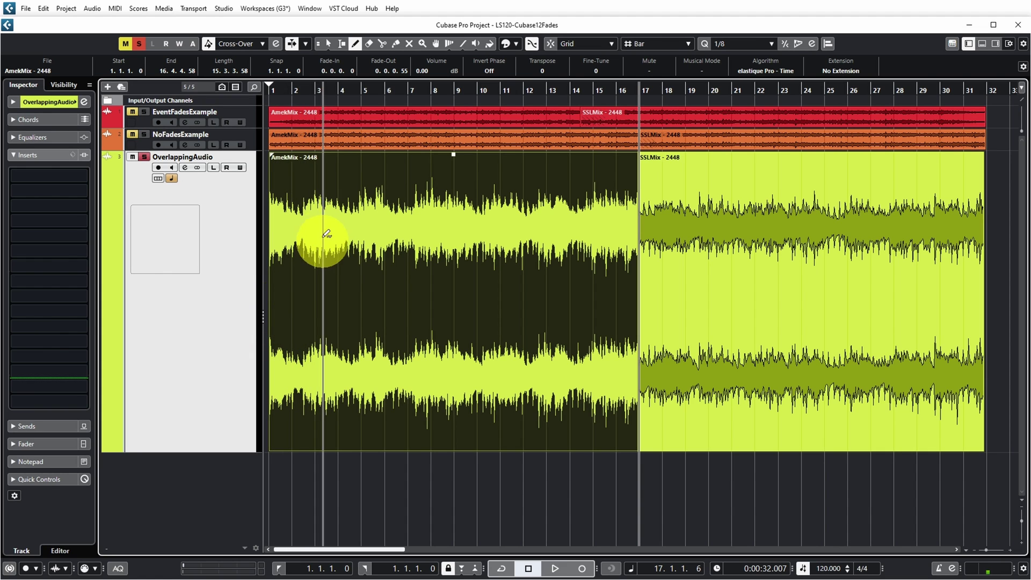
{"action": "left_click", "coordinate": [320, 184]}
{"action": "mouse_move", "coordinate": [320, 183]}
{"action": "left_mouse_down"}
{"action": "mouse_move", "coordinate": [428, 156]}
{"action": "mouse_move", "coordinate": [504, 202]}
{"action": "mouse_move", "coordinate": [543, 169]}
{"action": "mouse_move", "coordinate": [596, 180]}
{"action": "mouse_move", "coordinate": [635, 209]}
{"action": "mouse_move", "coordinate": [626, 310]}
{"action": "mouse_move", "coordinate": [637, 449]}
{"action": "left_mouse_up"}
{"action": "left_click_drag", "start_coordinate": [277, 183], "coordinate": [270, 448]}
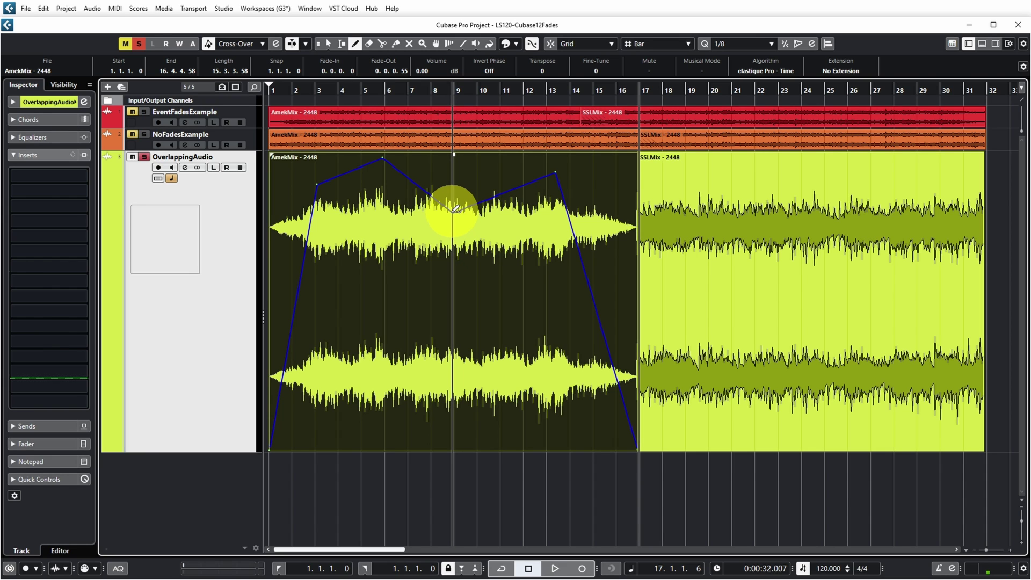
Delete the envelope point near bar 9 and remove the event's whole volume curve.
{"action": "left_click_drag", "start_coordinate": [453, 209], "coordinate": [475, 512]}
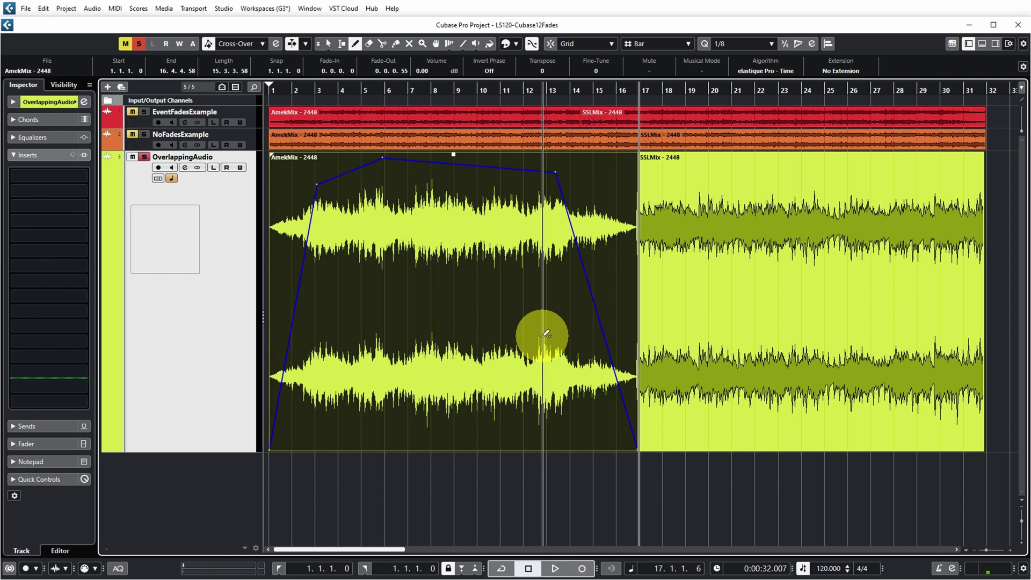
{"action": "left_click", "coordinate": [91, 9]}
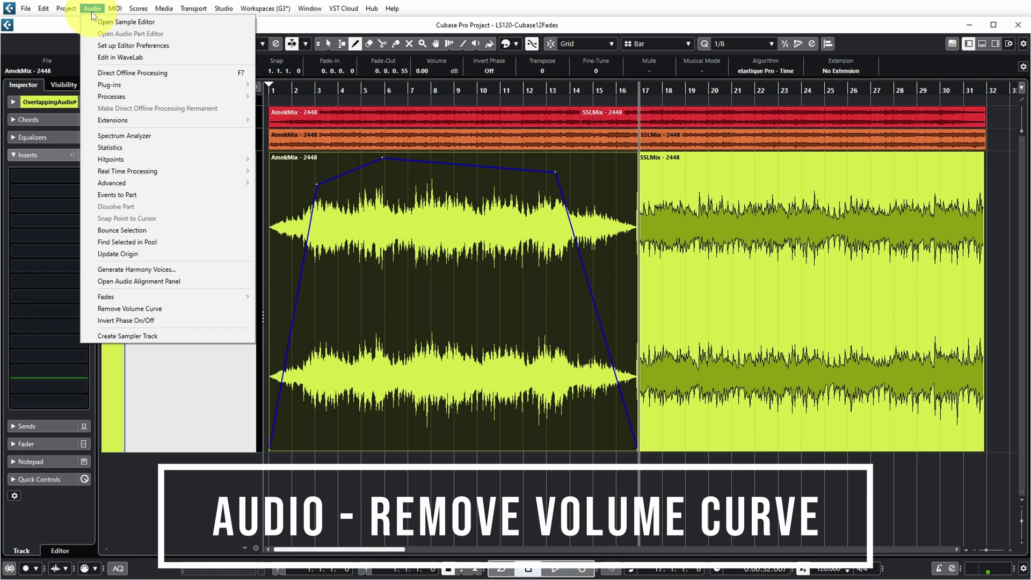
{"action": "left_click", "coordinate": [141, 309]}
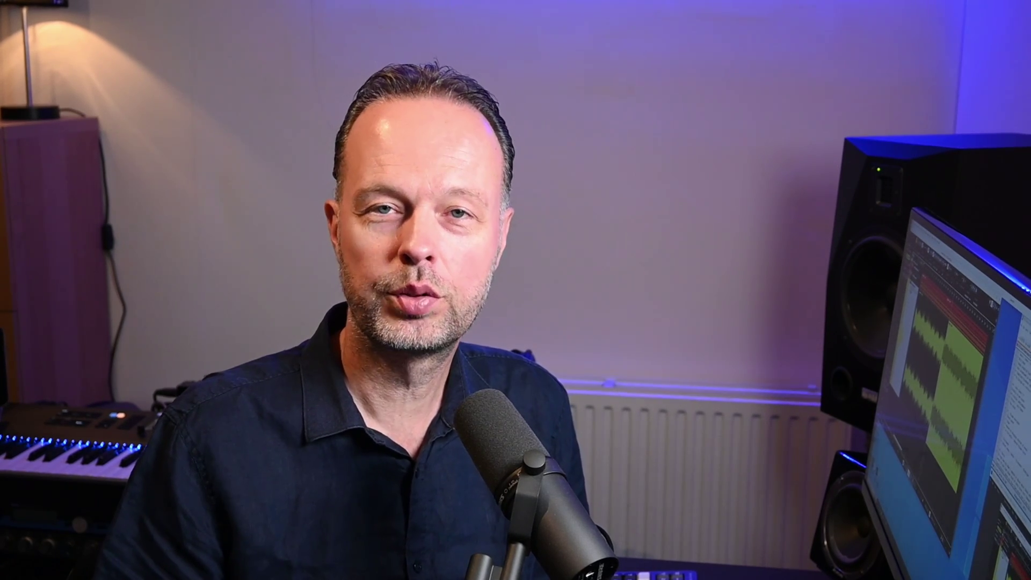
Apply the Envelope offline process to the first OverlappingAudio event, creating a new version so other events keep the original audio.
{"action": "left_click", "coordinate": [501, 467]}
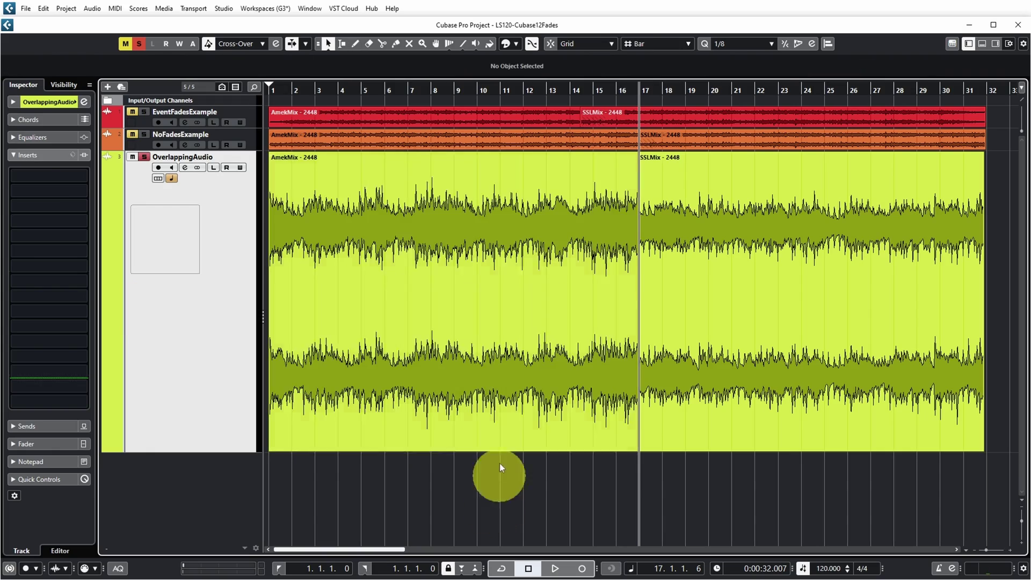
{"action": "left_click", "coordinate": [469, 305]}
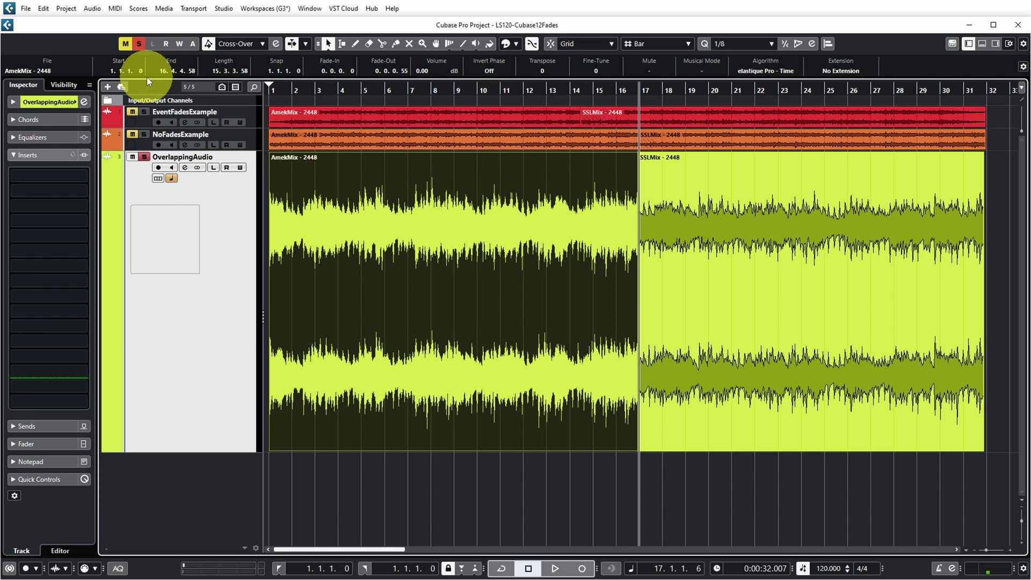
{"action": "left_click", "coordinate": [92, 8]}
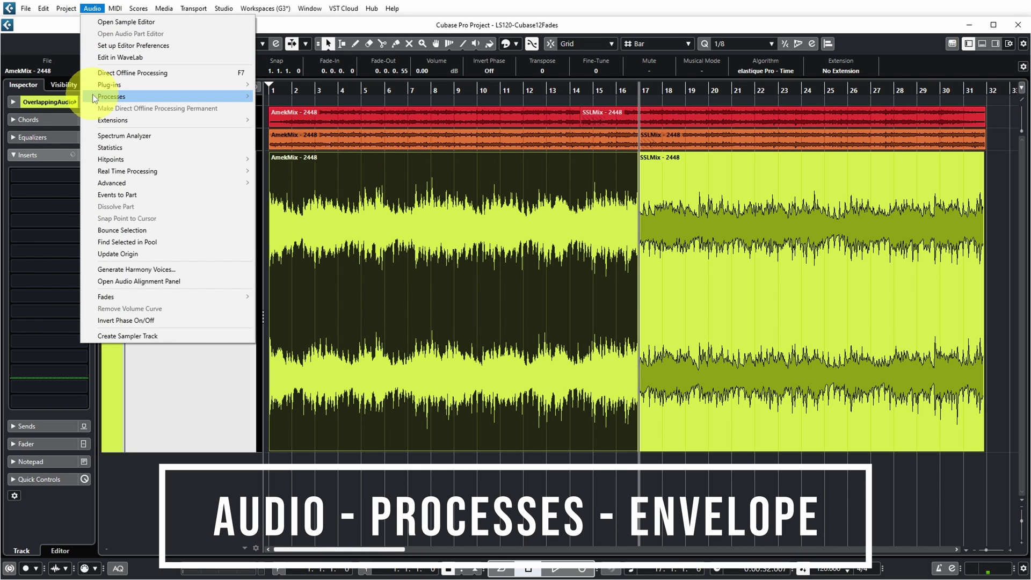
{"action": "mouse_move", "coordinate": [92, 96]}
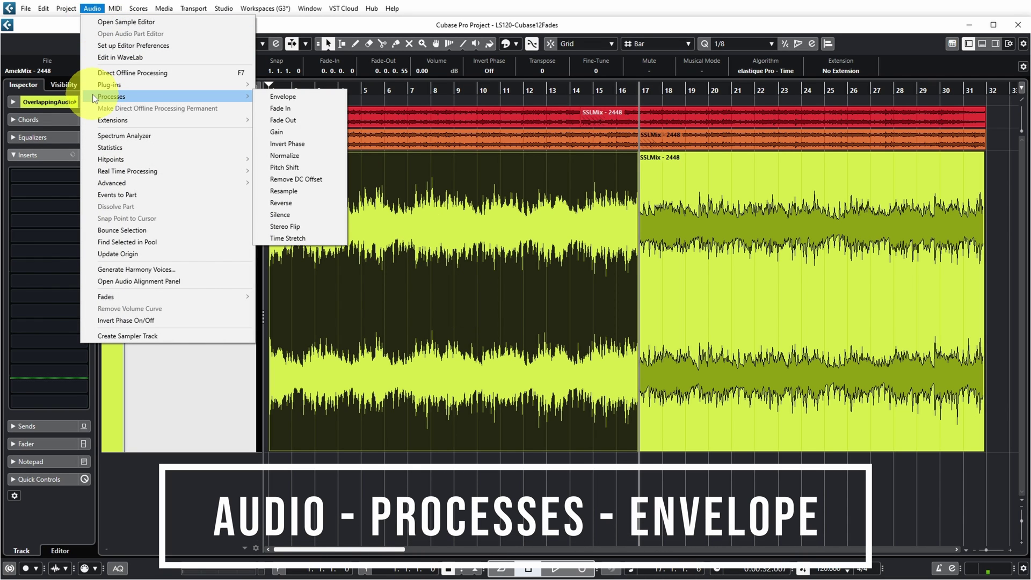
{"action": "left_click", "coordinate": [281, 94]}
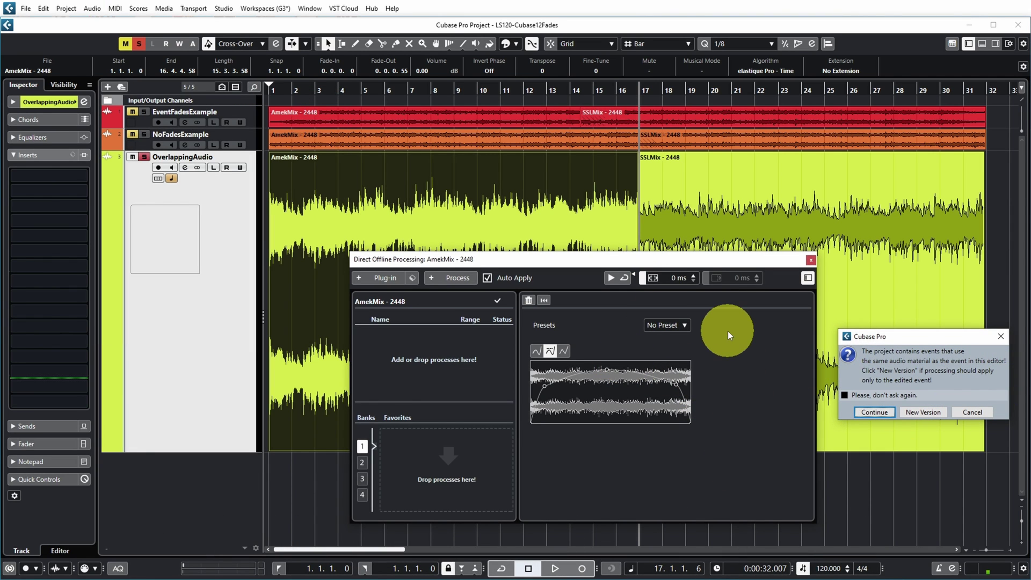
{"action": "left_click", "coordinate": [921, 412]}
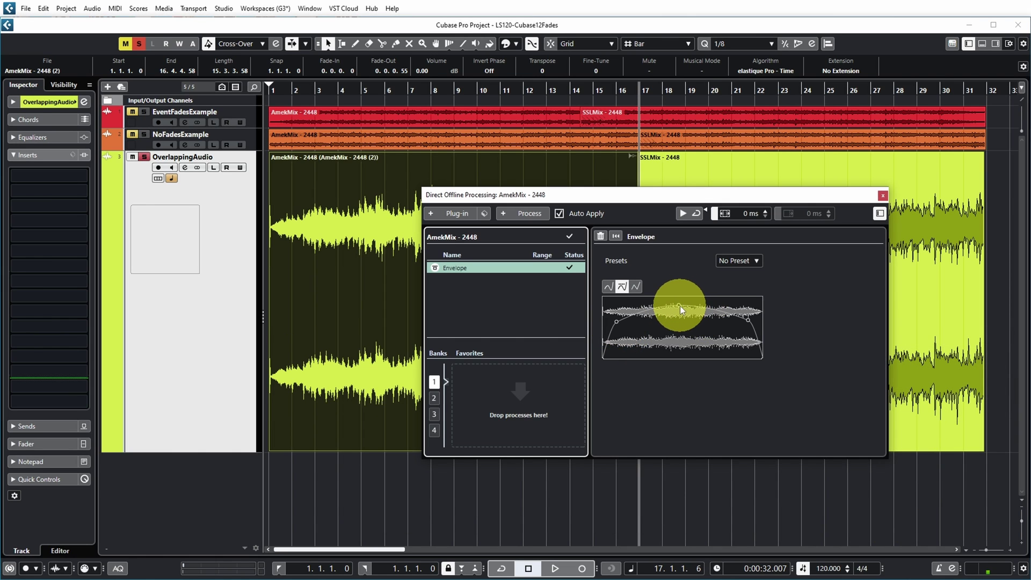
Reshape the process envelope by raising both outer points, removing the middle point and adding a deep early dip and a shallower late one.
{"action": "left_click_drag", "start_coordinate": [615, 322], "coordinate": [611, 308]}
{"action": "left_click_drag", "start_coordinate": [745, 320], "coordinate": [747, 304]}
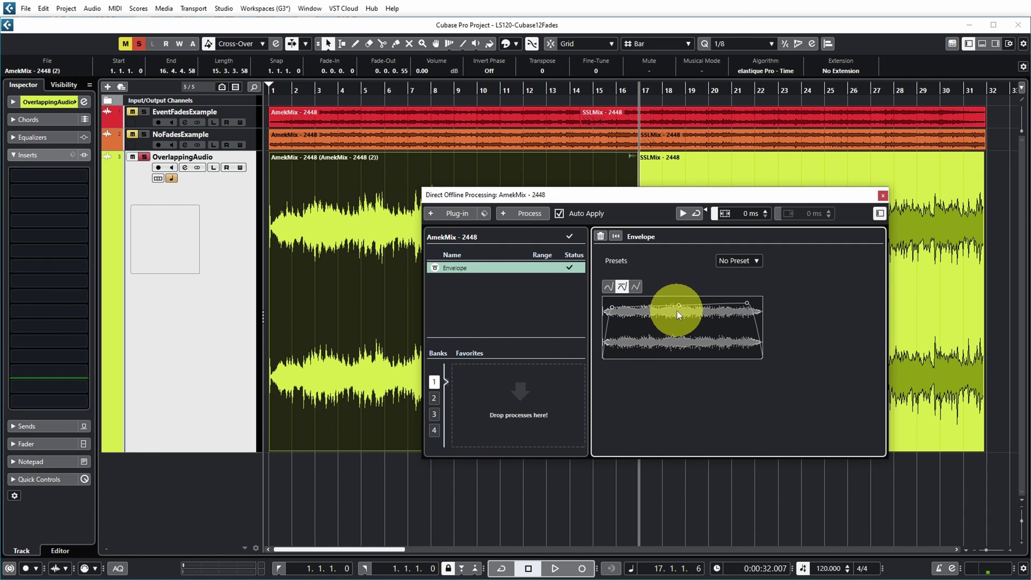
{"action": "left_click_drag", "start_coordinate": [678, 304], "coordinate": [691, 260]}
{"action": "left_click", "coordinate": [717, 327]}
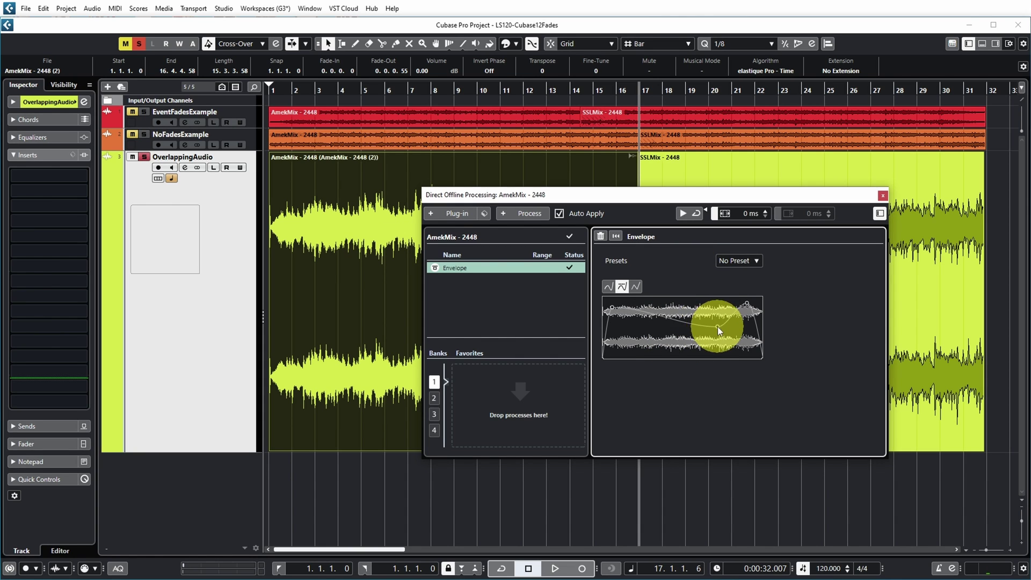
{"action": "left_click_drag", "start_coordinate": [653, 316], "coordinate": [635, 349]}
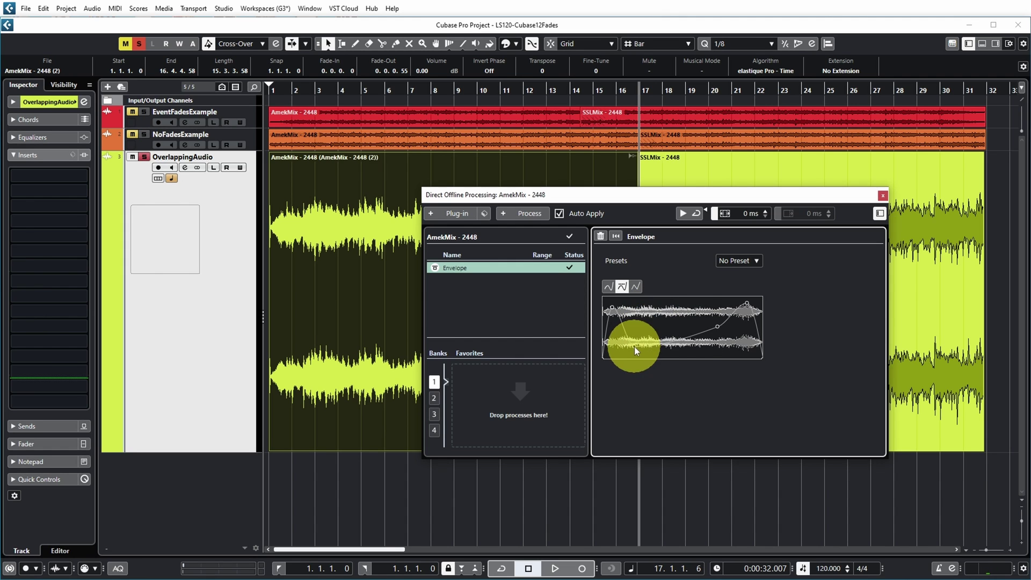
{"action": "left_click", "coordinate": [882, 195]}
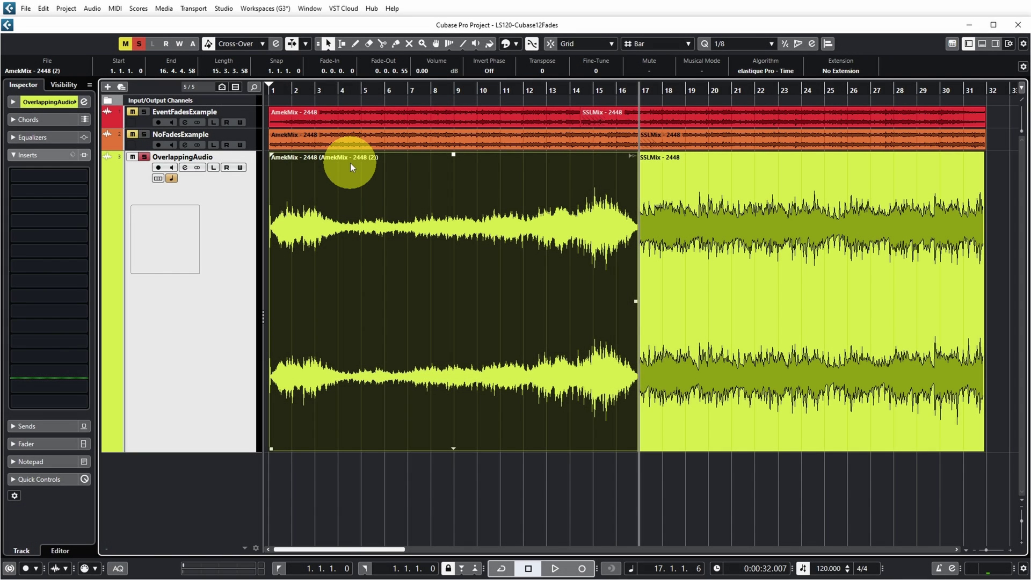
Compare the AmekMix - 2448 (2) and AmekMix - 2448 clips and their source paths in the Pool.
{"action": "key", "text": "ctrl+p"}
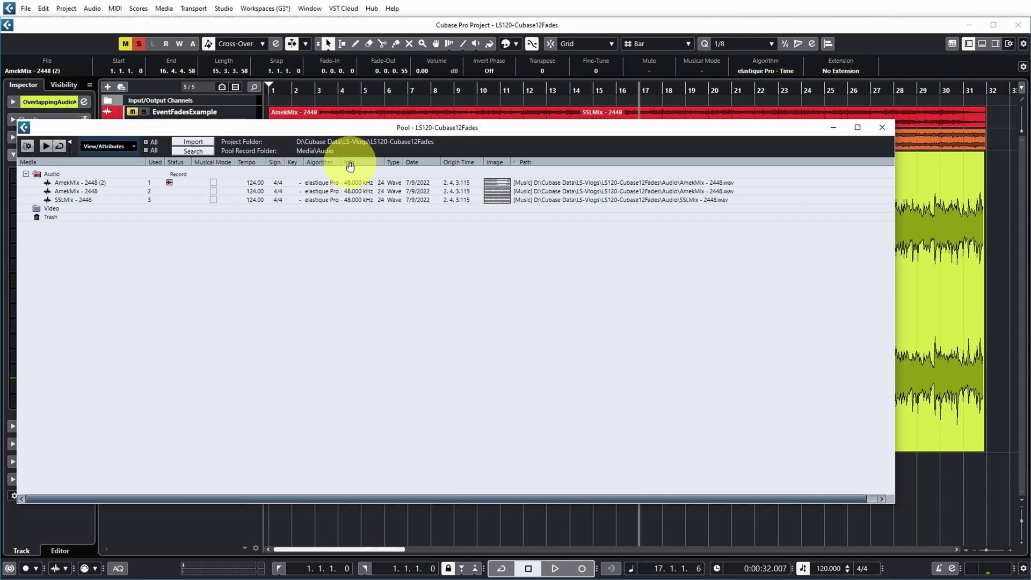
{"action": "left_click", "coordinate": [72, 182]}
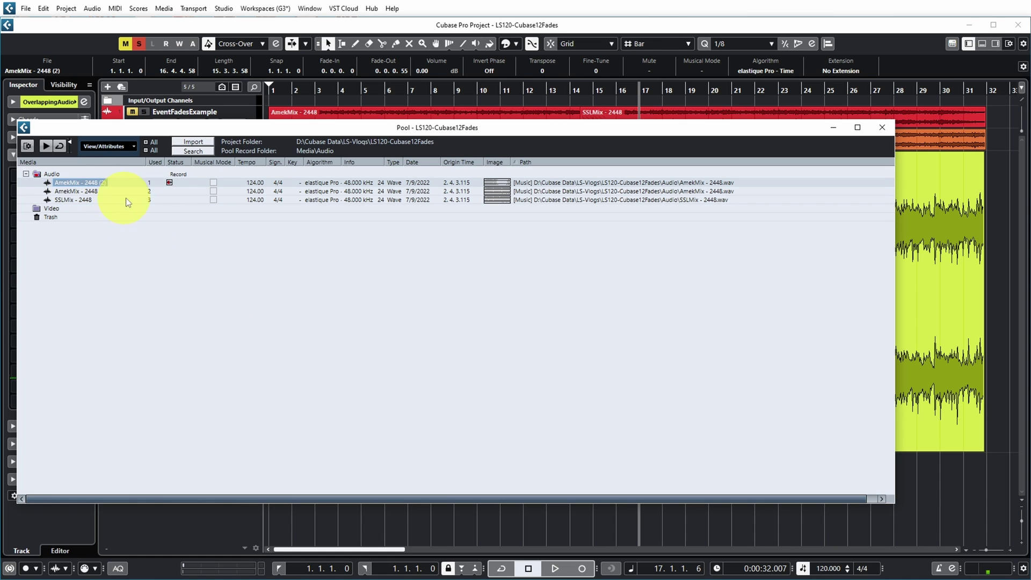
{"action": "left_click", "coordinate": [77, 191]}
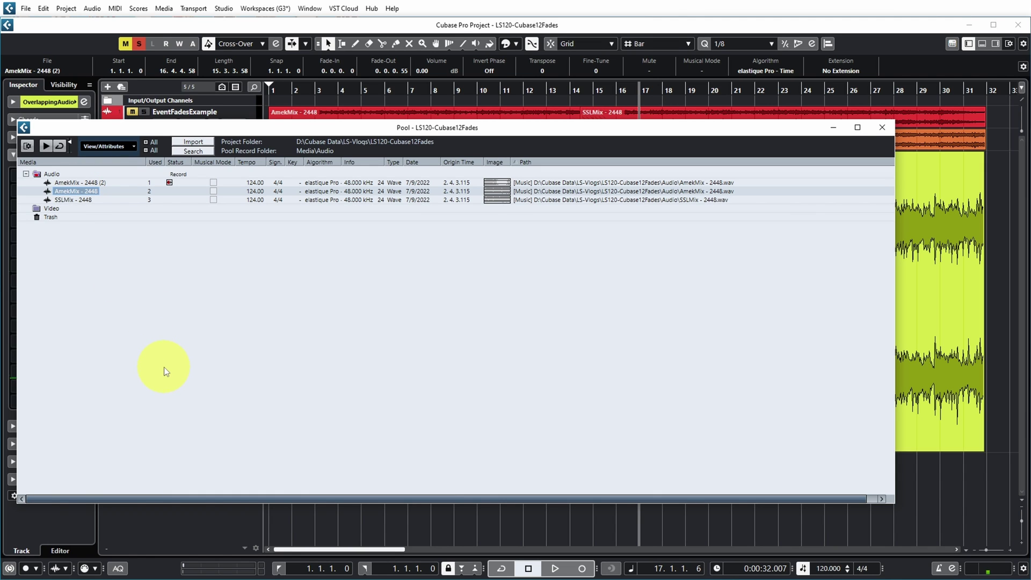
{"action": "key", "text": "shift+Up"}
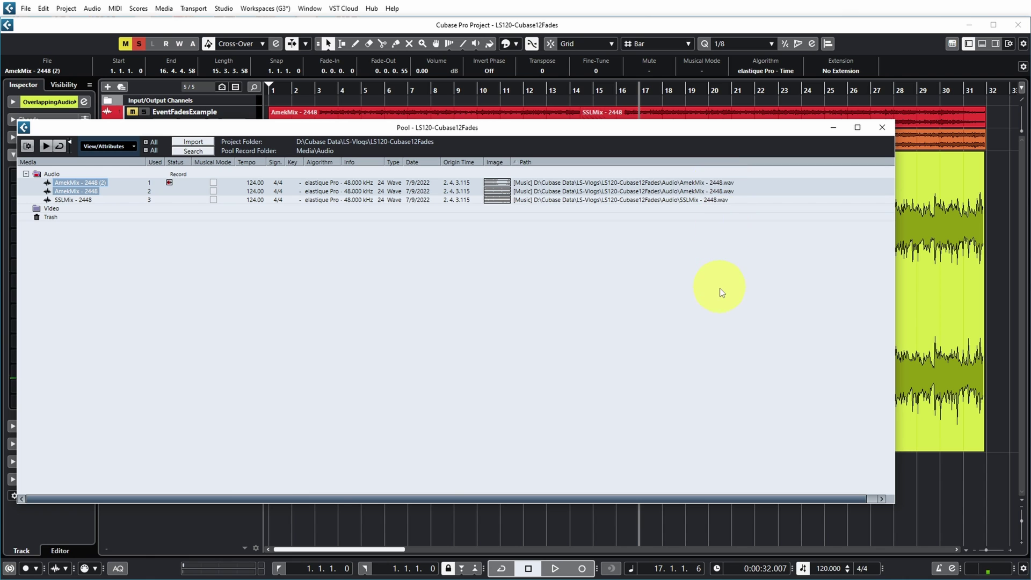
{"action": "left_click", "coordinate": [881, 128]}
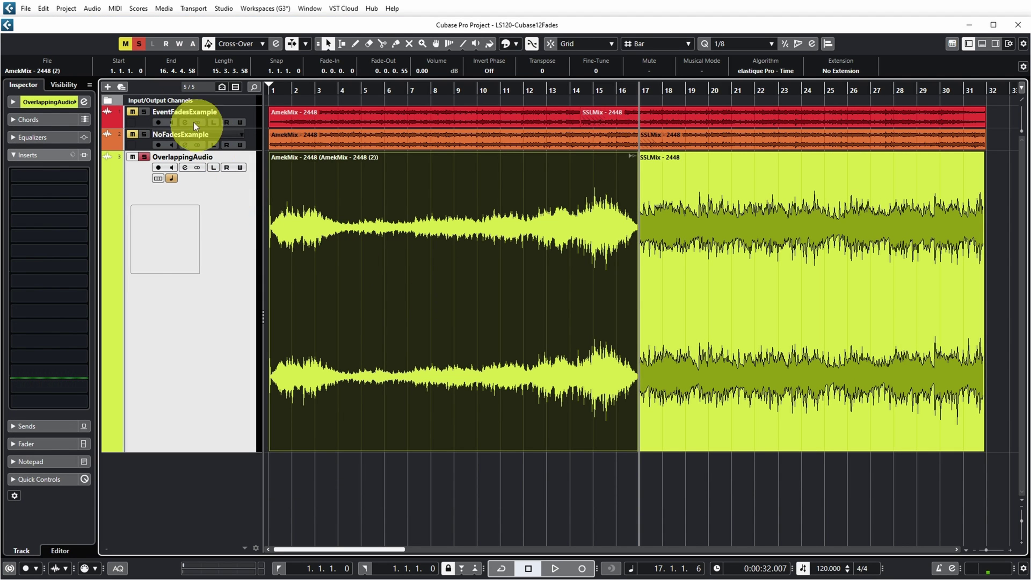
Delete the Envelope process from the first OverlappingAudio event's Direct Offline Processing.
{"action": "left_click", "coordinate": [92, 8]}
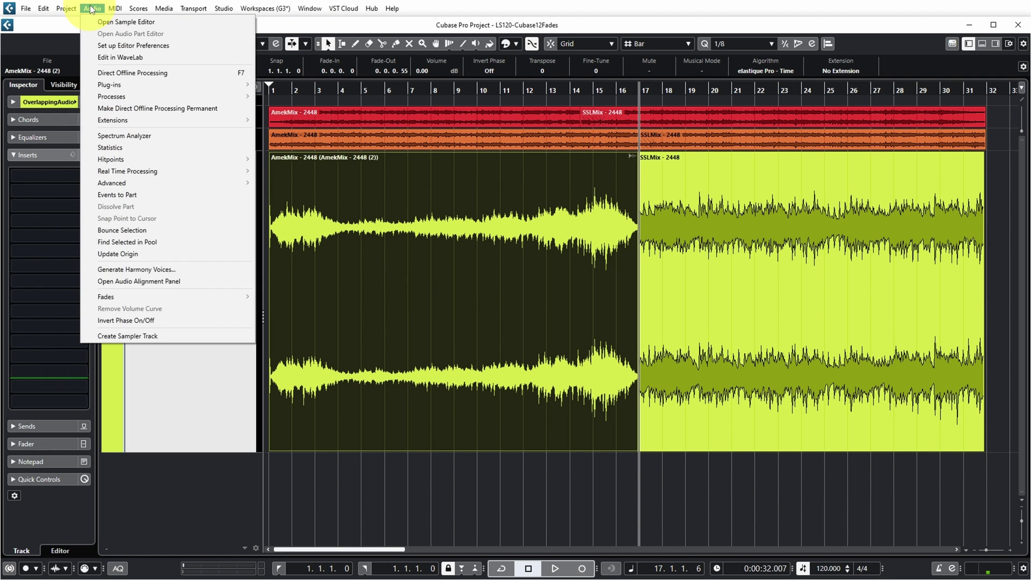
{"action": "left_click", "coordinate": [124, 73]}
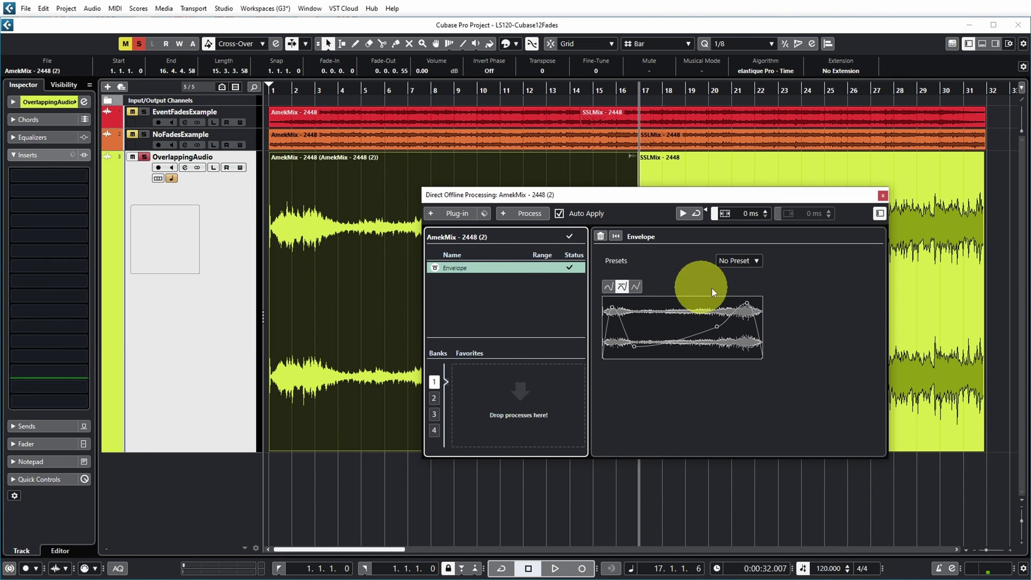
{"action": "left_click", "coordinate": [600, 237]}
{"action": "left_click", "coordinate": [882, 195]}
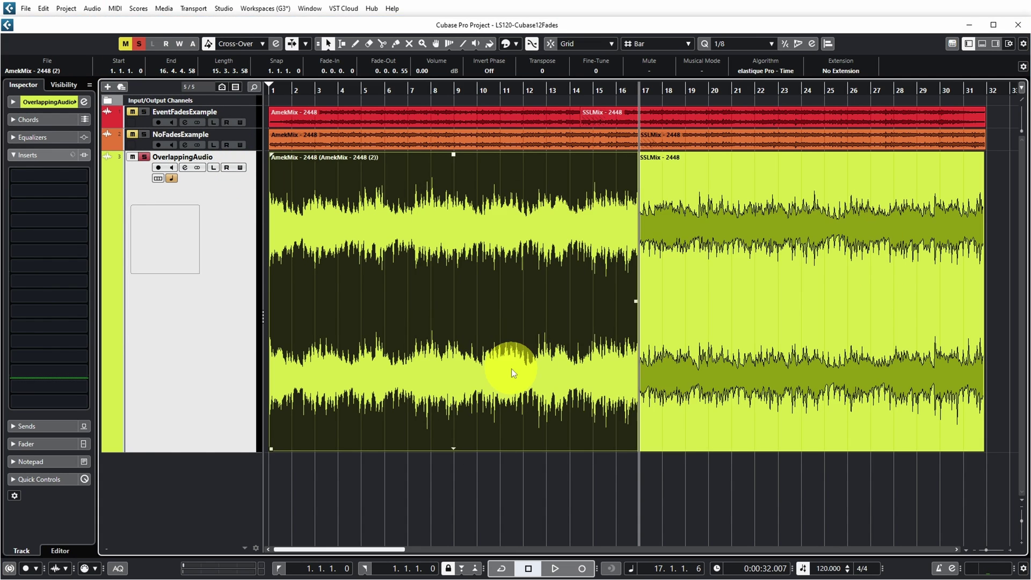